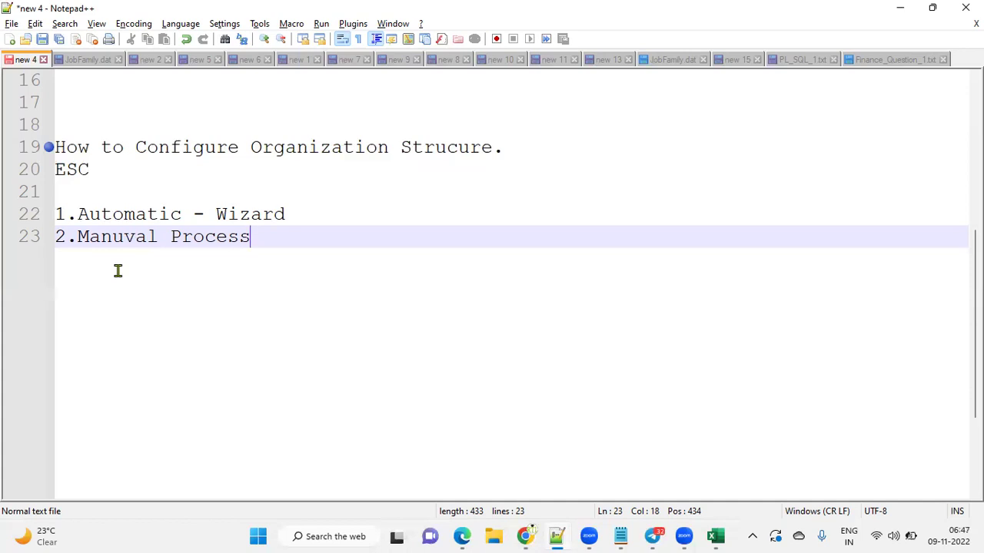
Bookmark Notepad++ lines 22 and 23, then select Xerox Corp on Excel's ESC sheet
click(43, 218)
click(42, 241)
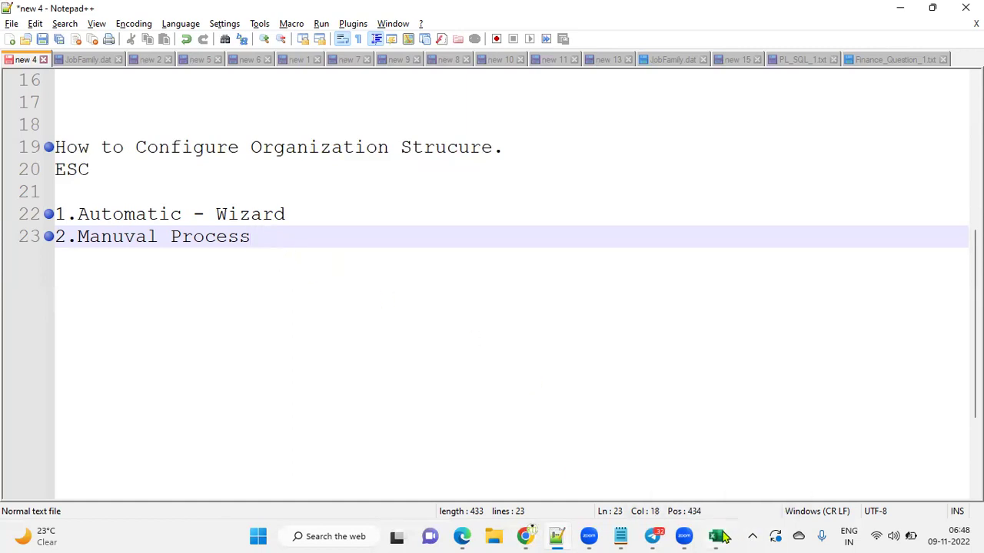
click(715, 537)
click(531, 175)
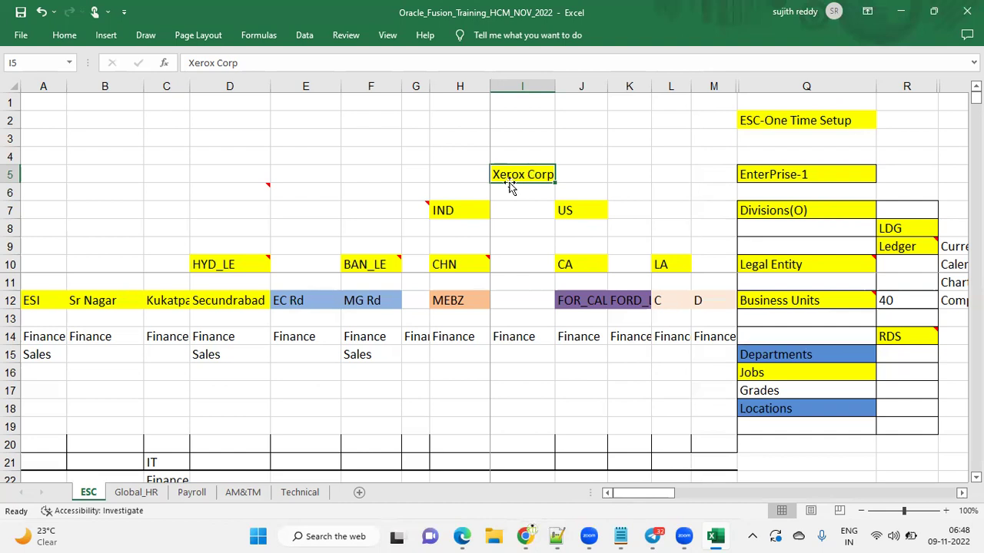
click(471, 210)
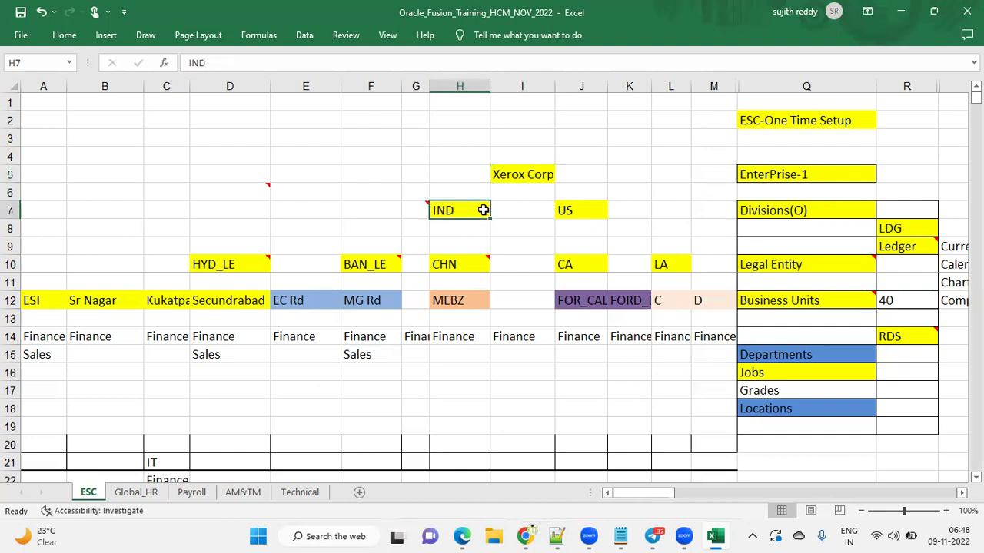
click(578, 212)
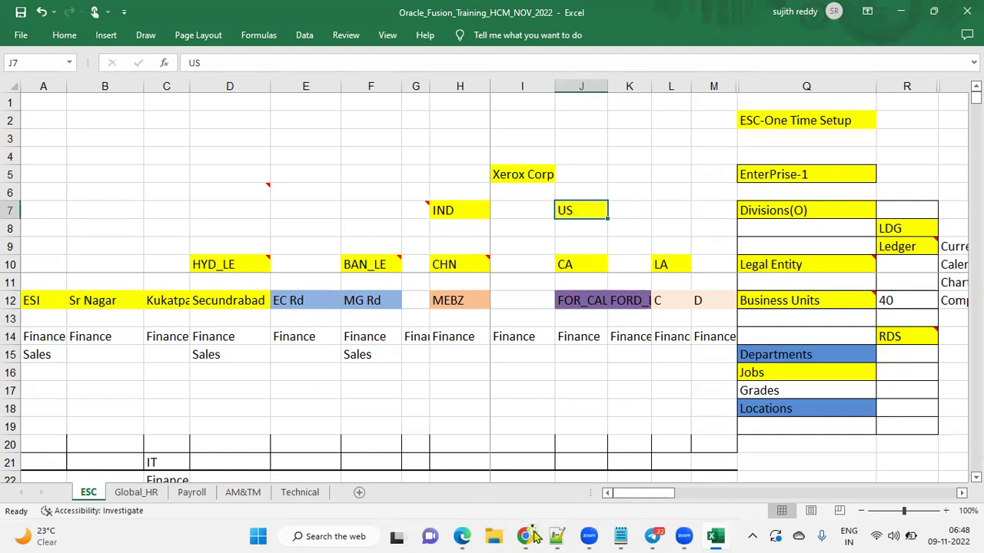
click(445, 264)
click(376, 266)
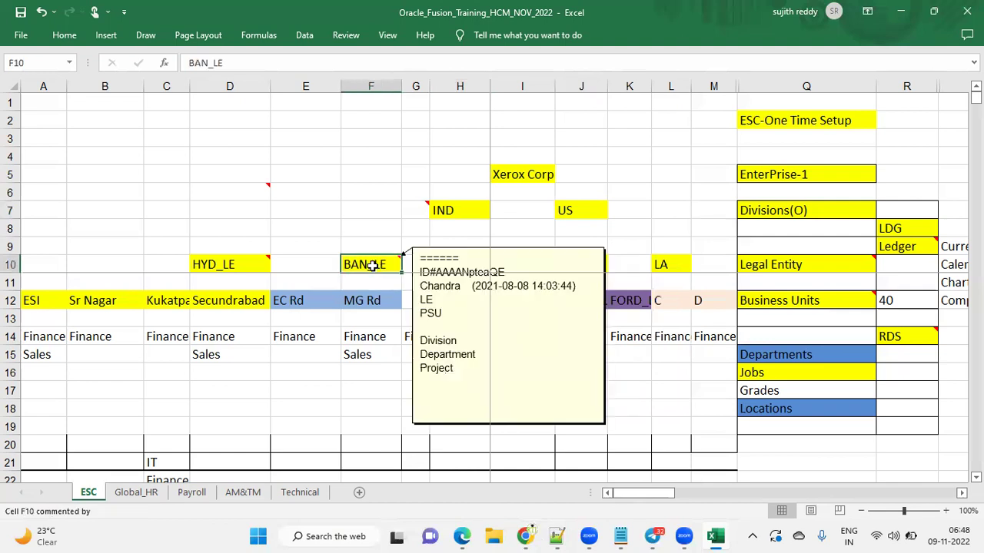
click(254, 264)
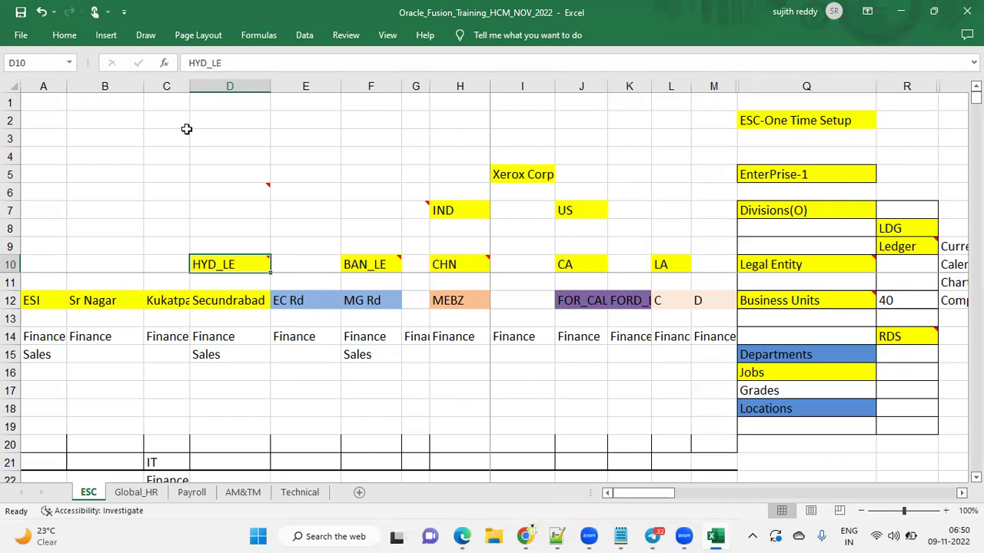
click(466, 217)
click(458, 264)
drag(458, 265, 253, 264)
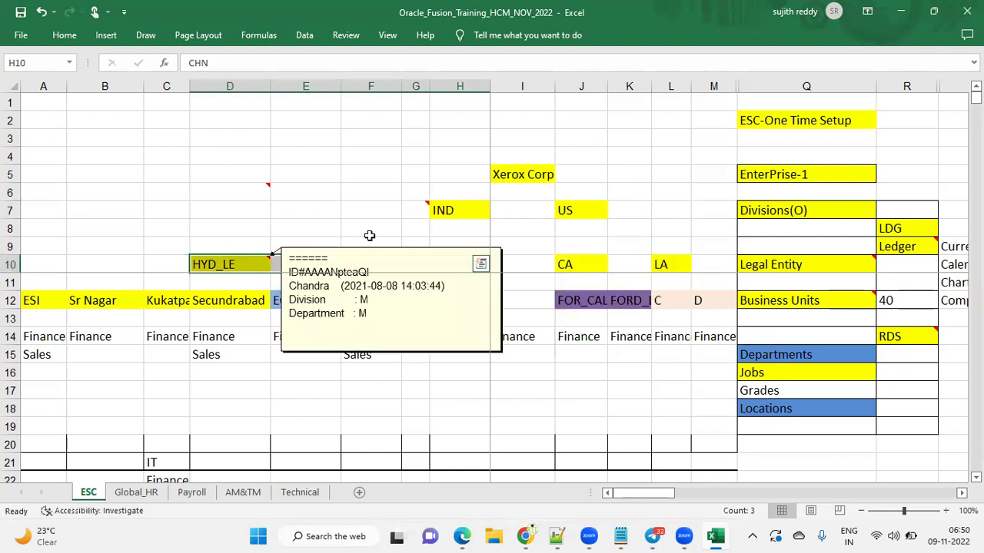
click(584, 208)
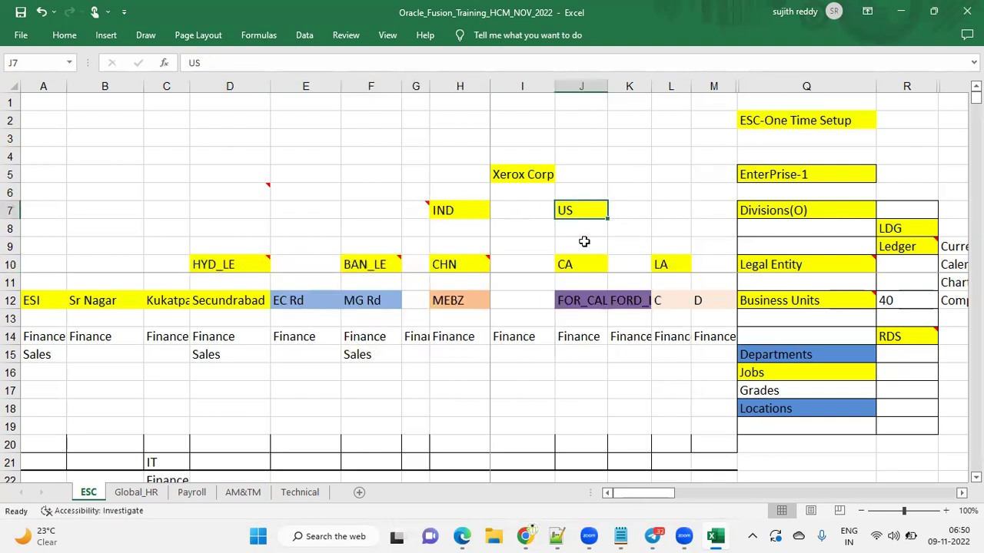
drag(587, 264, 658, 265)
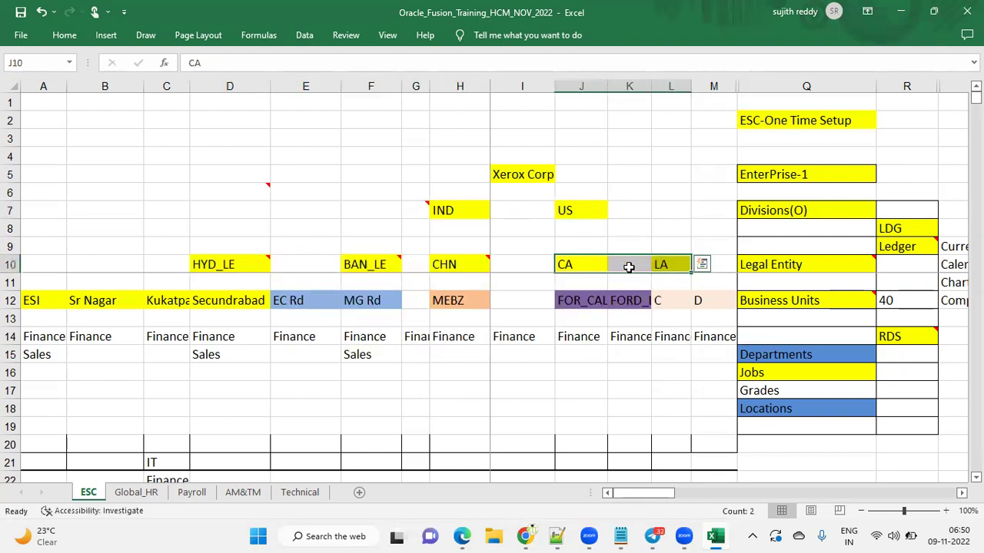
click(599, 229)
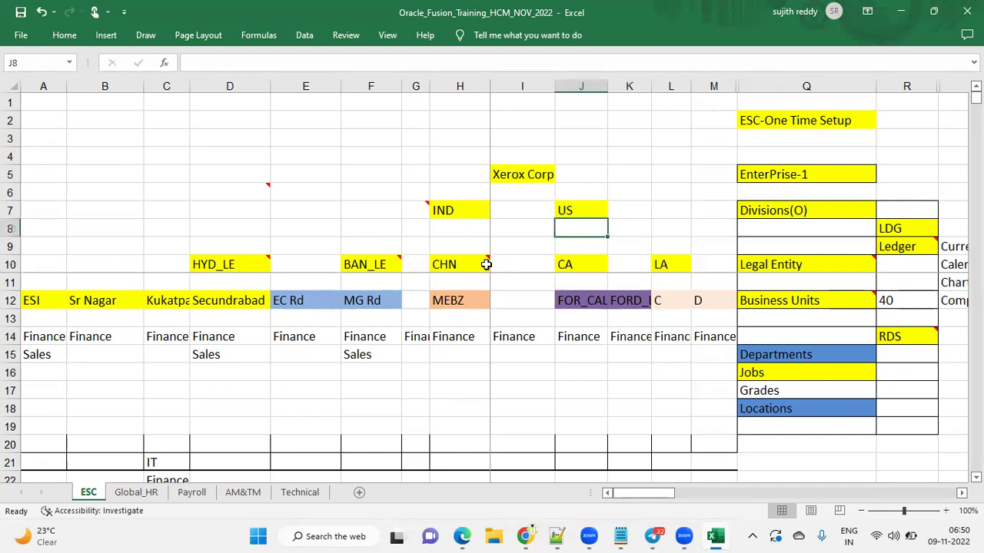
click(242, 261)
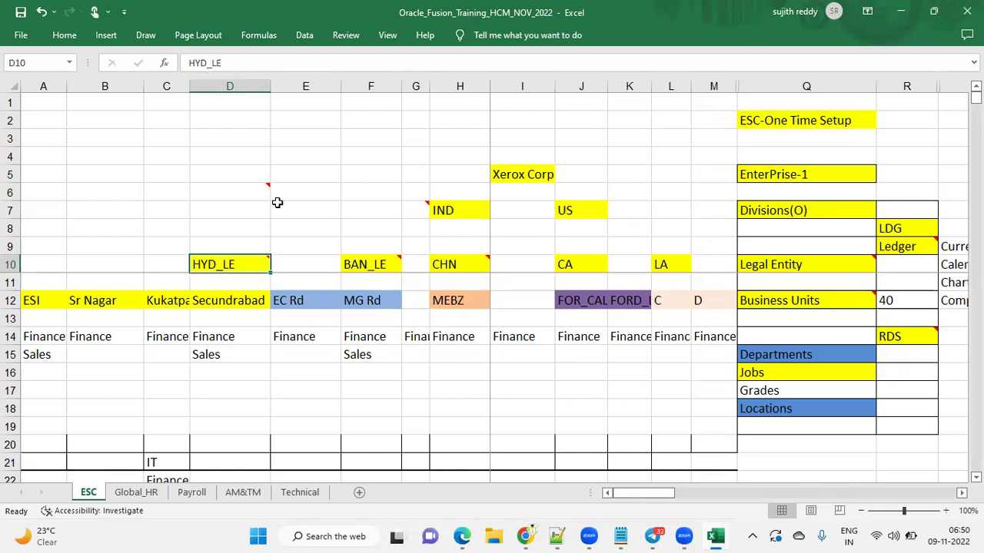
drag(233, 301, 64, 301)
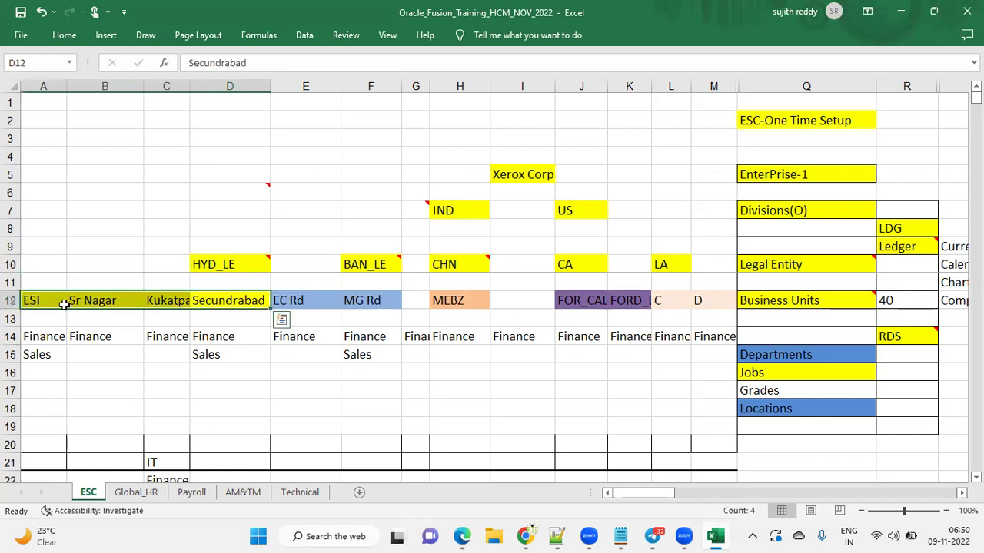
click(287, 302)
drag(335, 302, 361, 301)
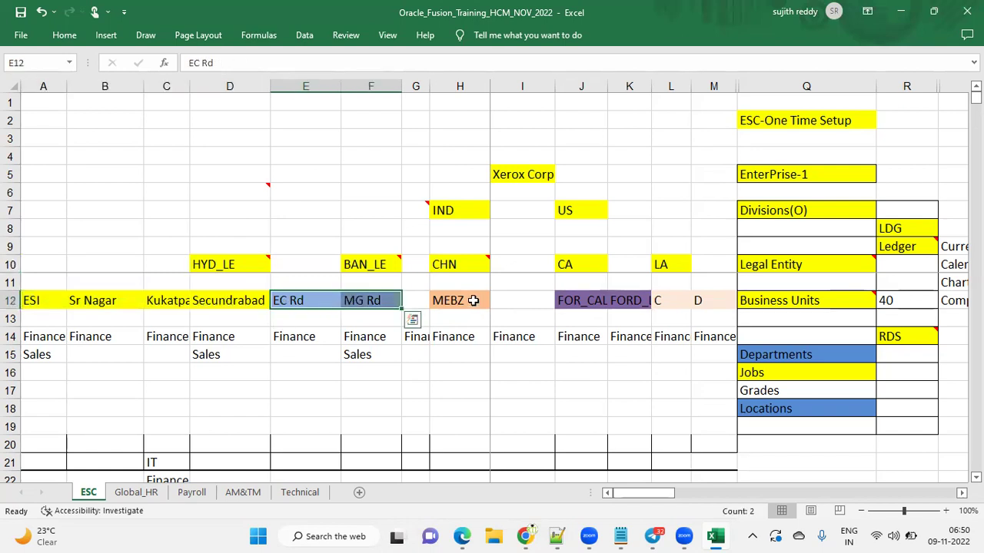
click(468, 302)
drag(569, 301, 616, 303)
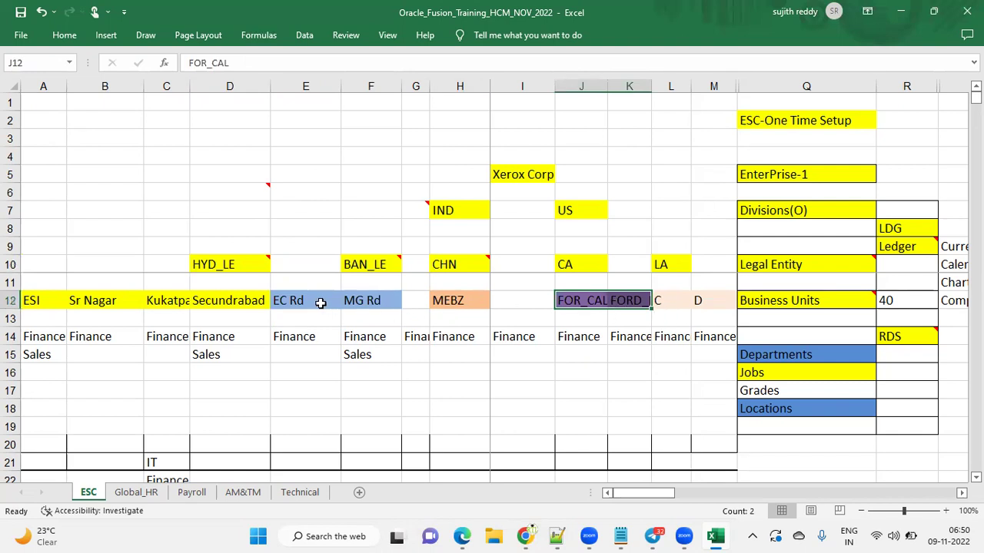
drag(257, 303, 33, 301)
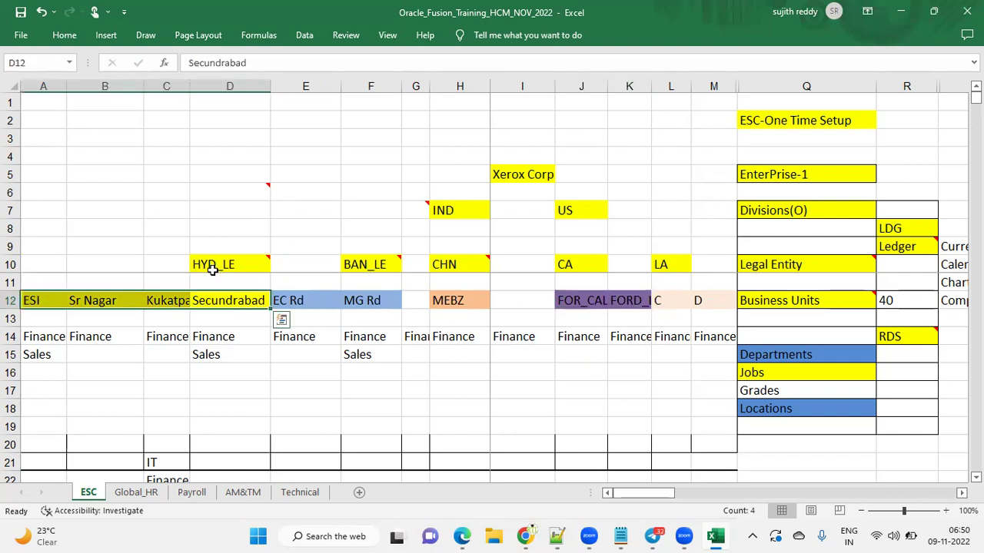
click(240, 267)
drag(241, 298, 41, 305)
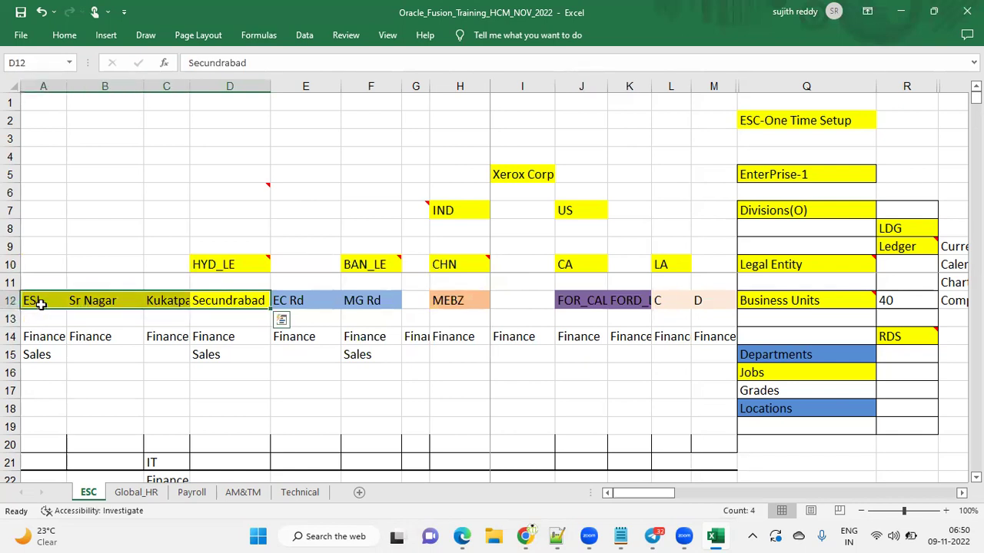
click(40, 305)
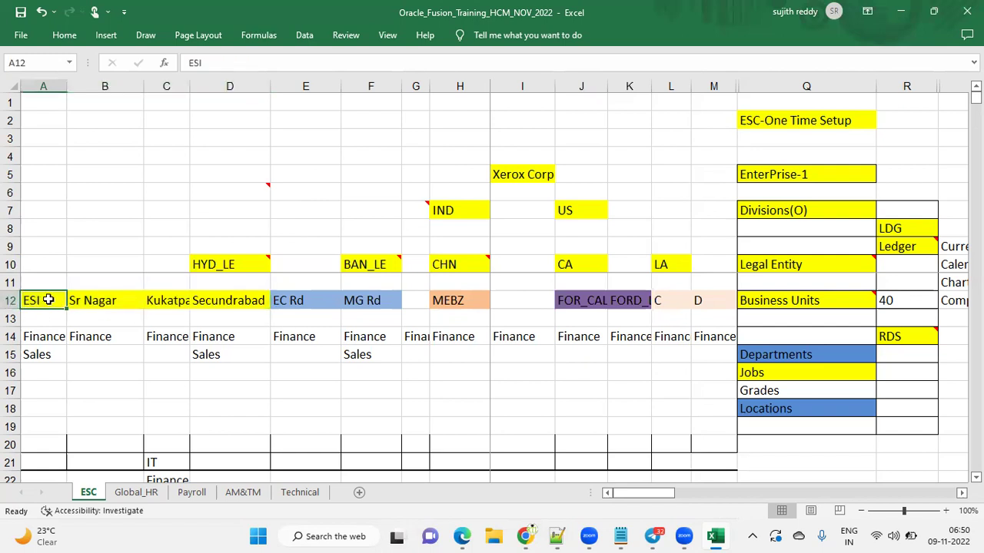
drag(59, 339, 59, 388)
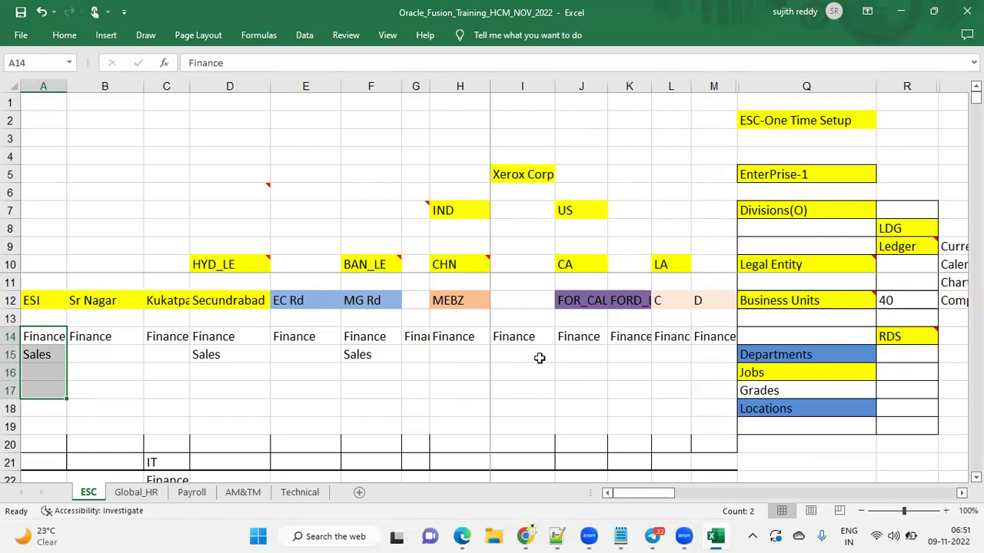
drag(43, 123, 707, 426)
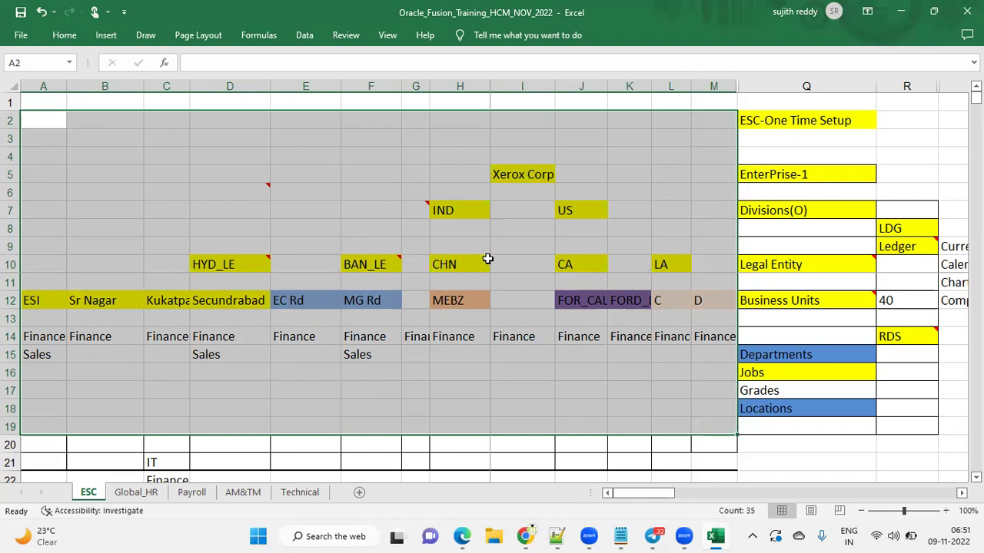
click(530, 174)
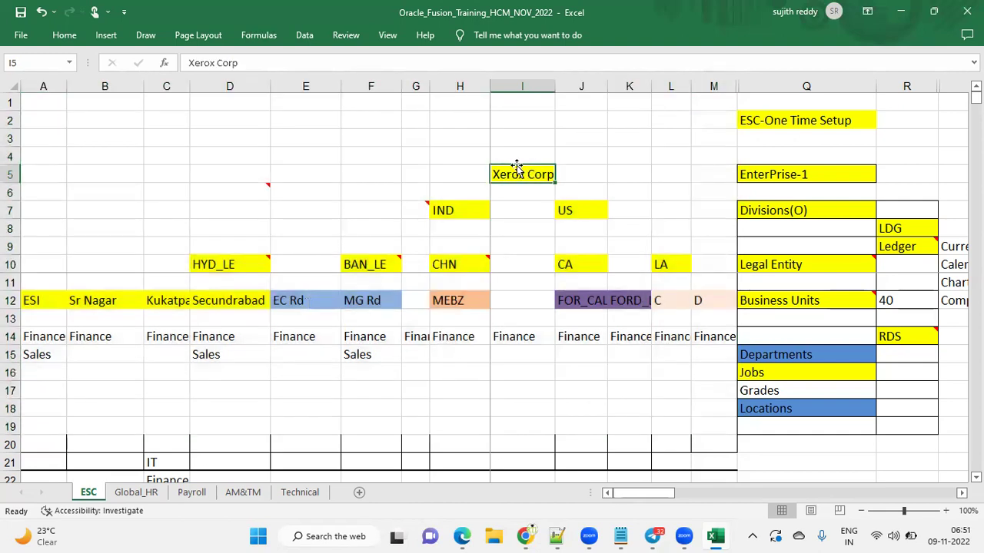
click(806, 177)
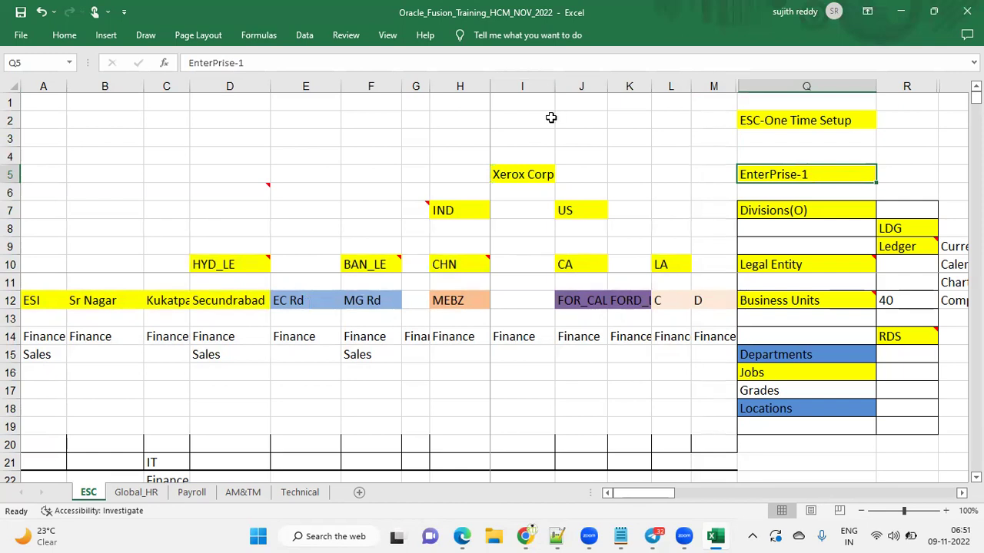
click(512, 174)
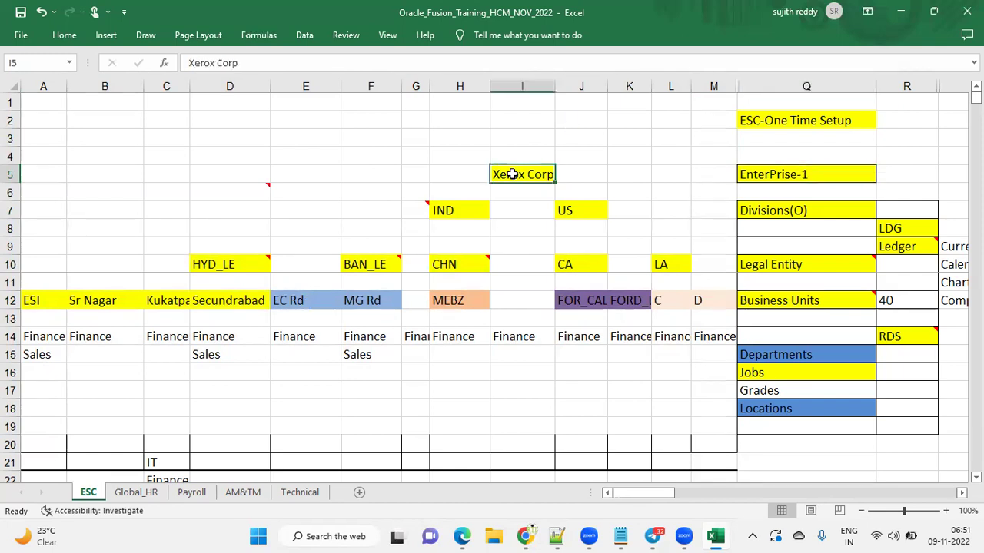
Enter TATA as the enterprise name in cell D2
click(244, 114)
text(TATA)
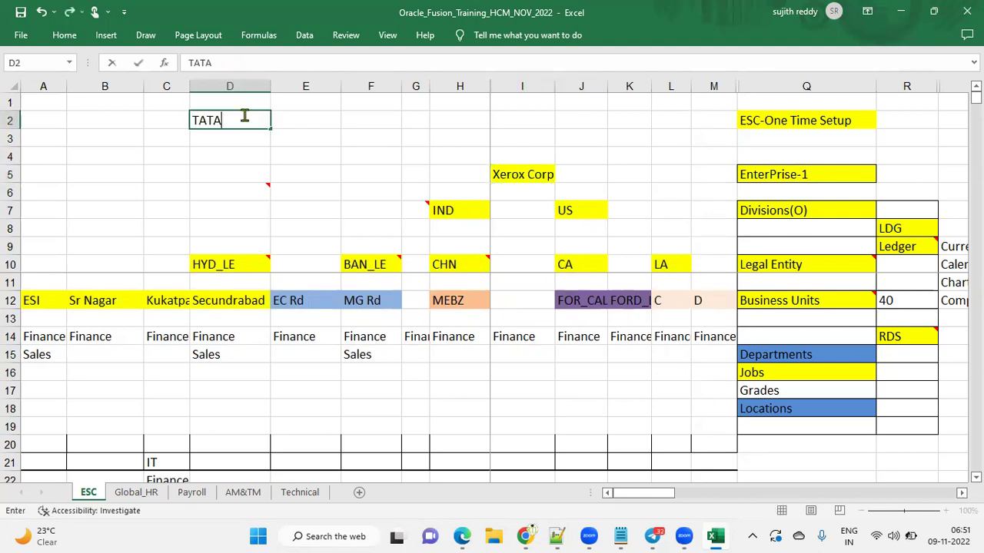
key(Return)
Enter the divisions Motors, Consultency, Power, Telecom and Insurence across B3:F3
key(Left)
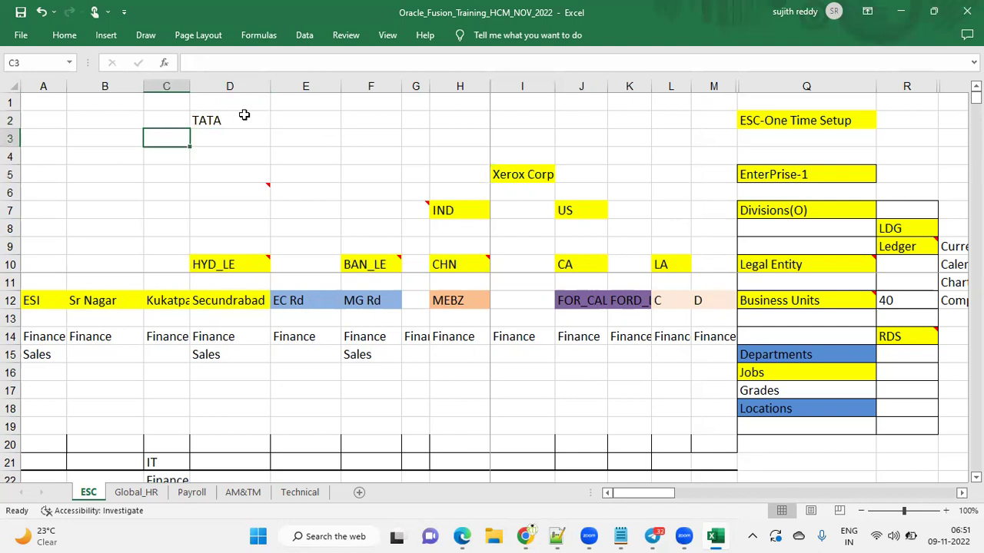
key(Left)
text(Motors)
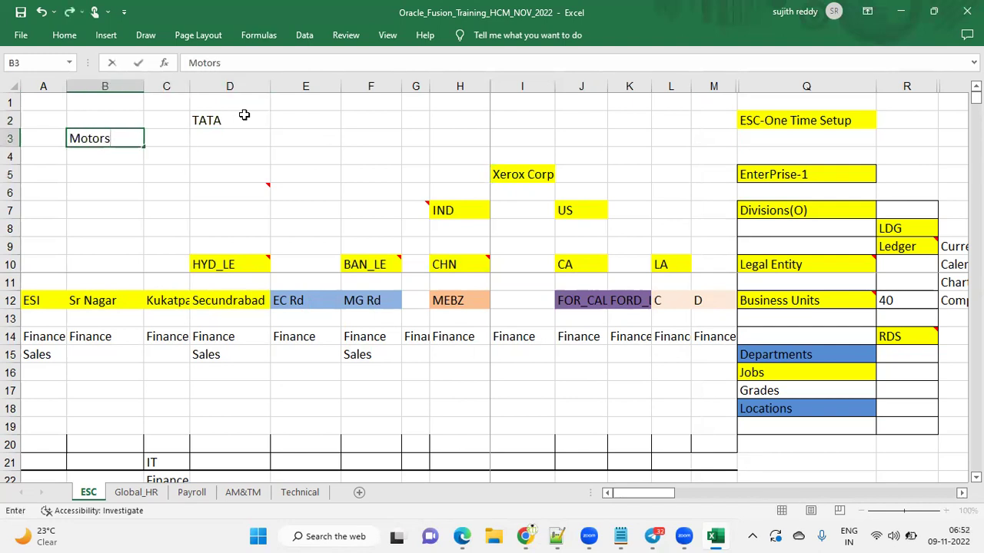
key(Right)
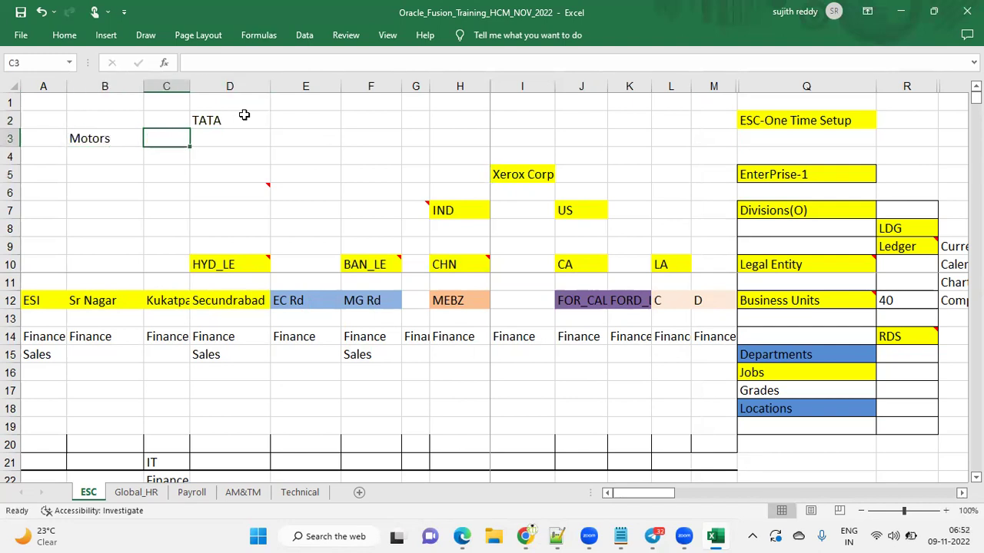
text(Consul)
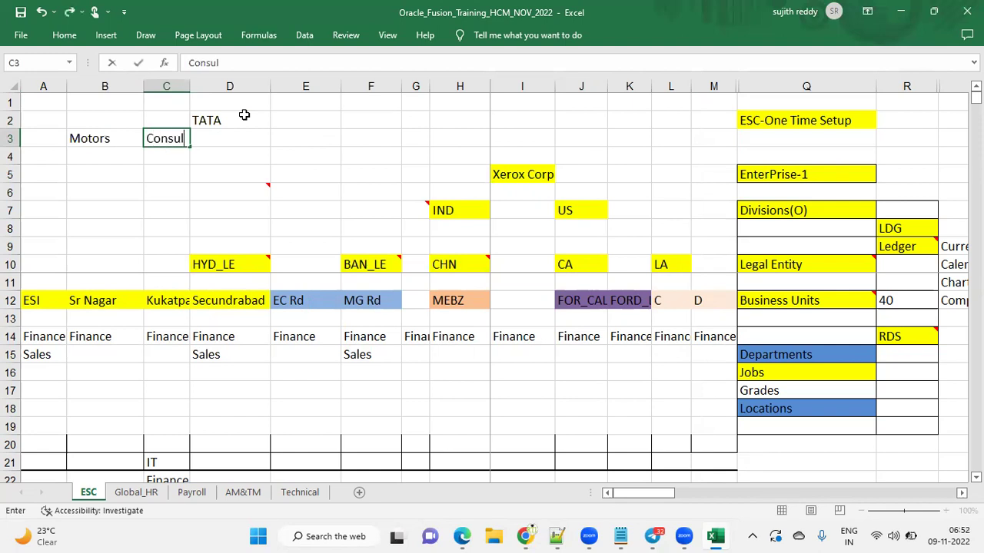
text(tency)
key(Right)
text(Power)
key(Right)
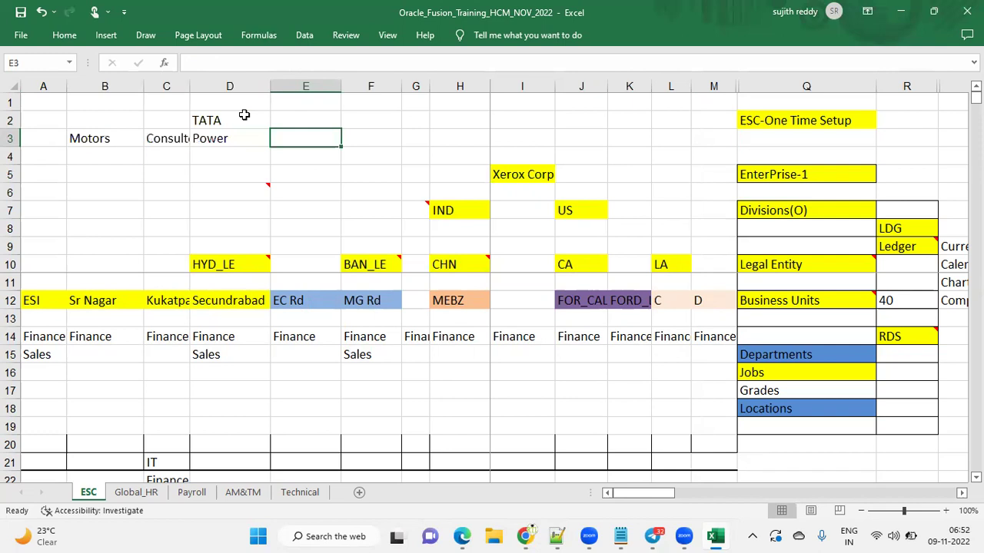
text(Telecom)
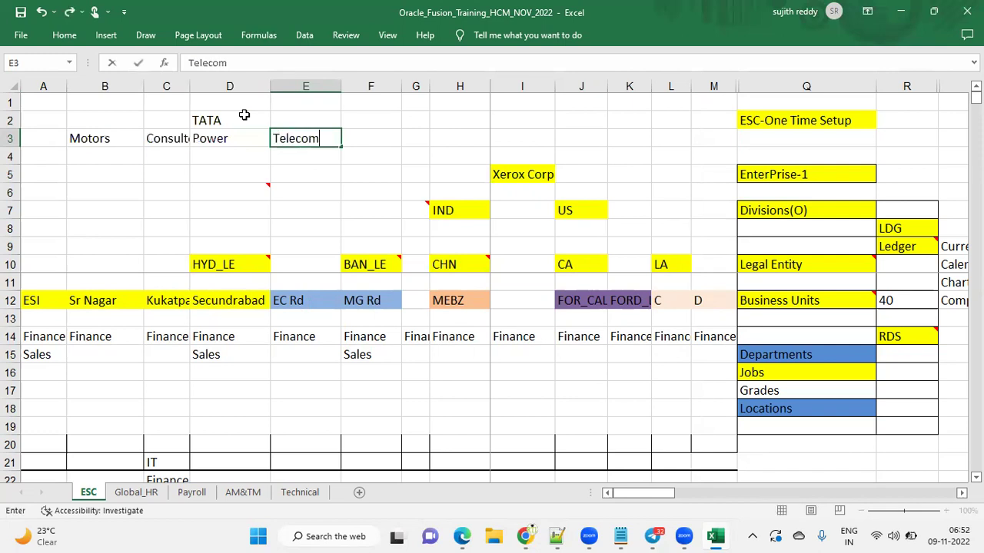
key(Right)
text(Ins)
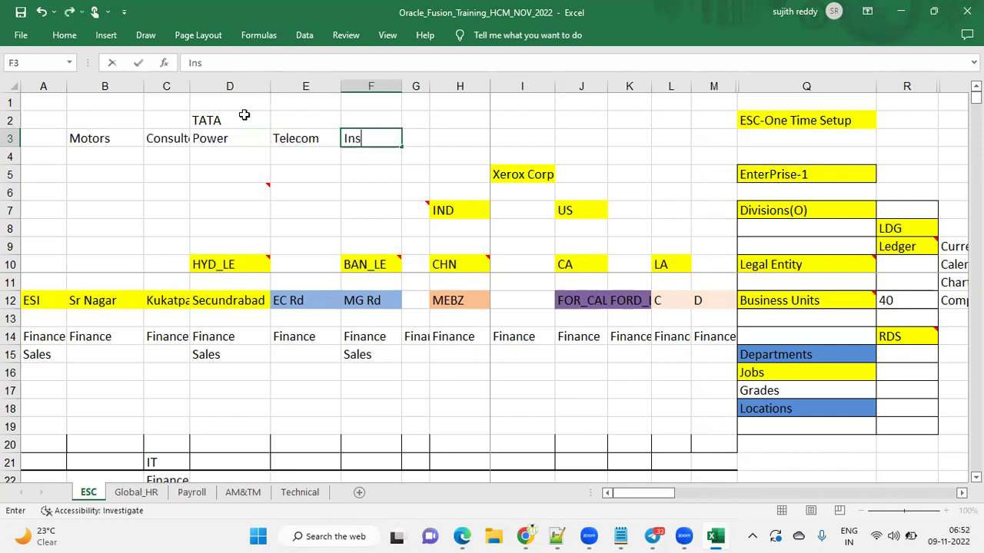
text(urence)
key(Right)
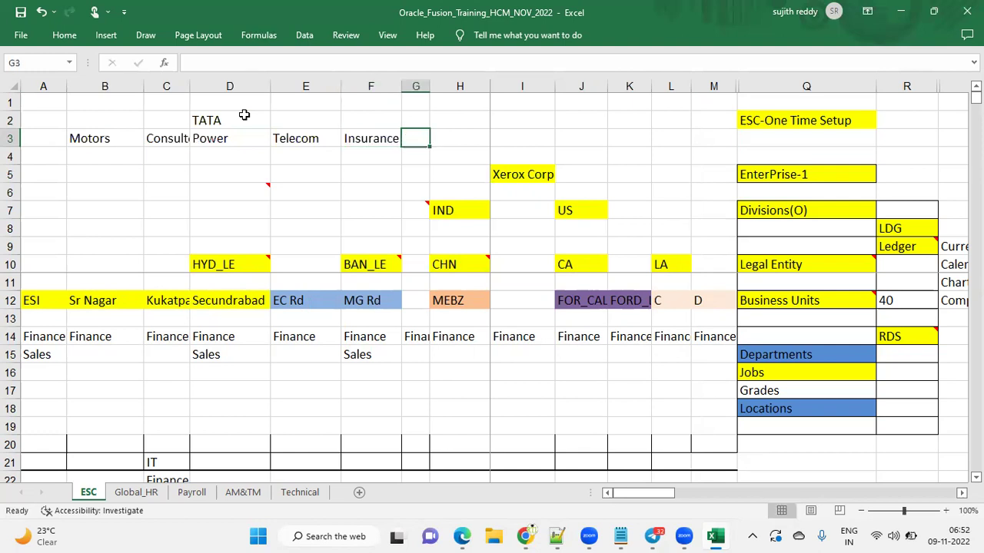
click(244, 115)
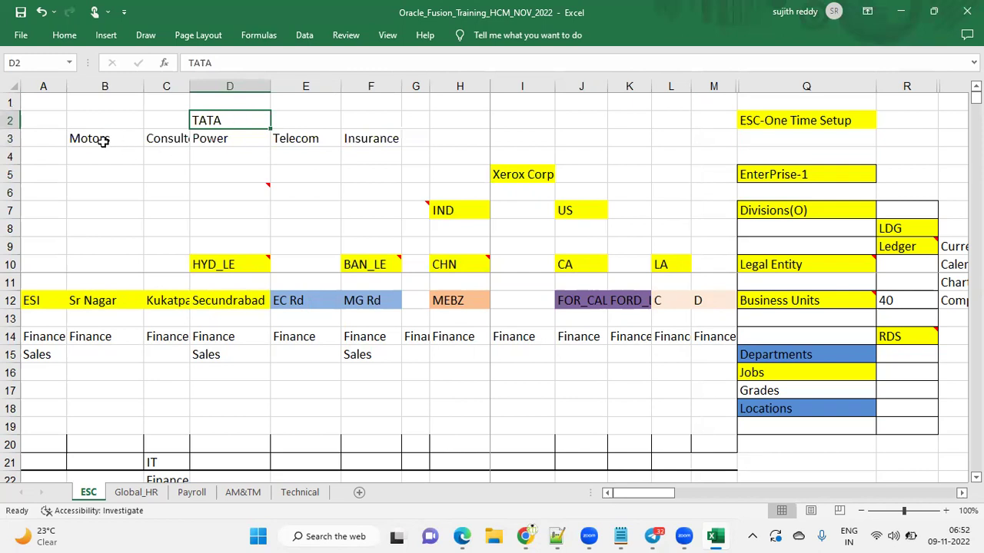
click(103, 141)
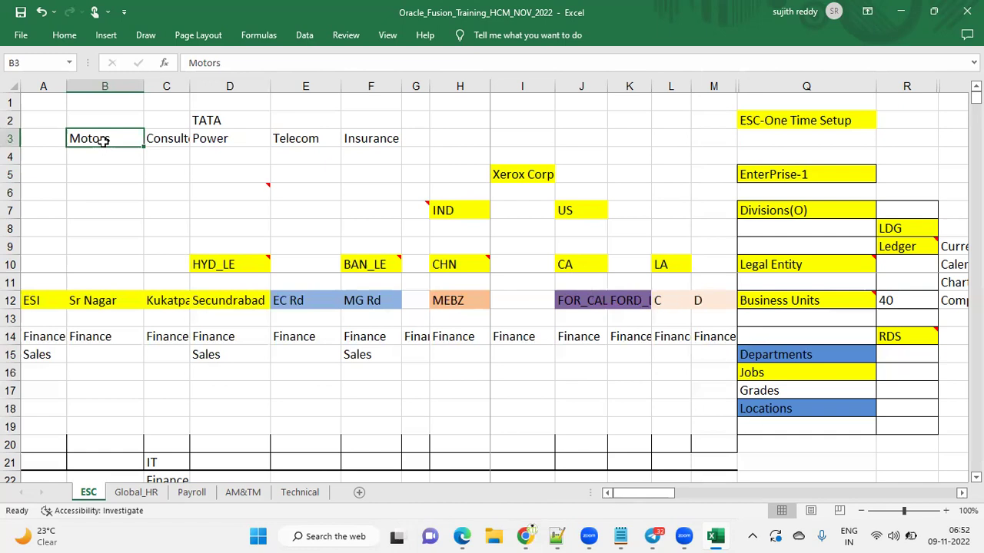
click(169, 139)
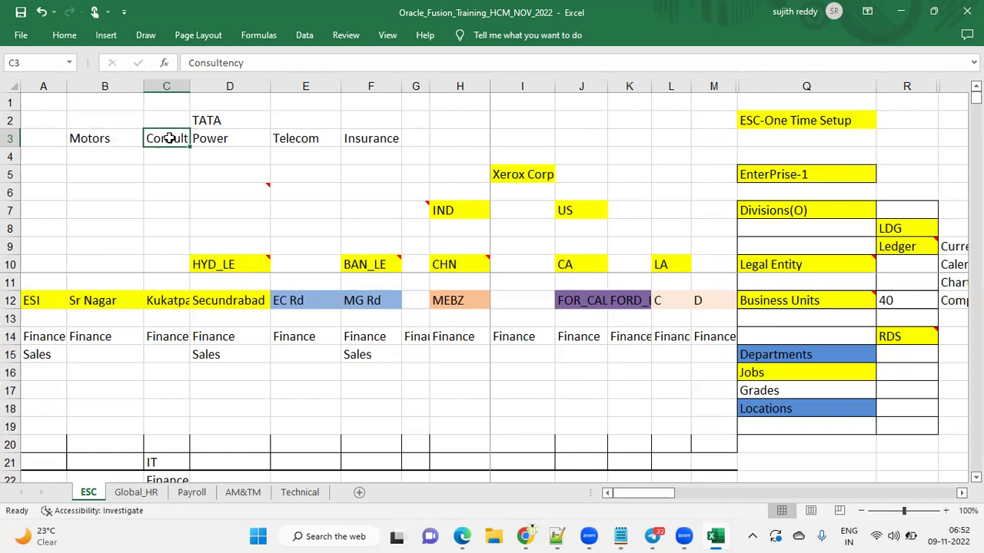
click(222, 139)
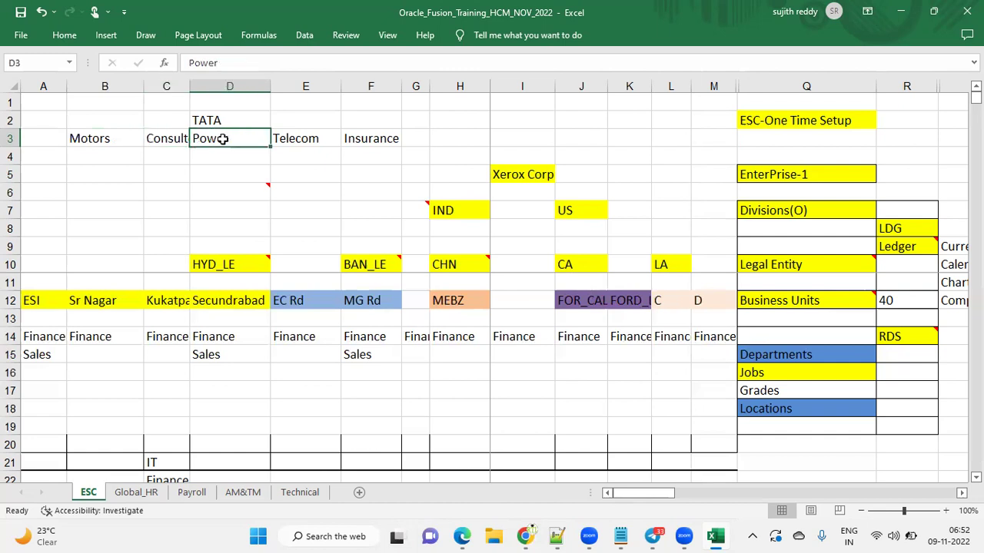
click(166, 136)
click(209, 136)
click(301, 139)
click(243, 139)
click(296, 138)
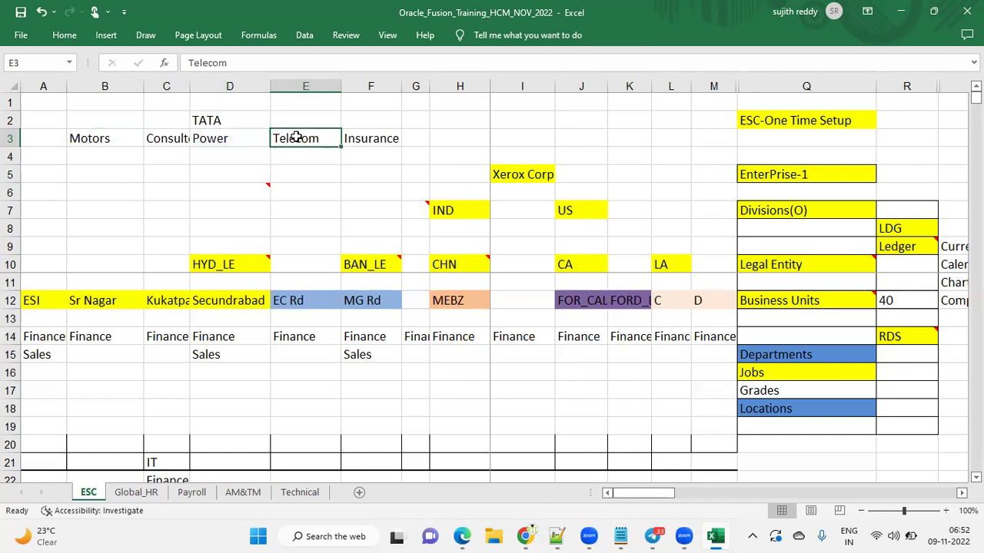
drag(103, 137, 372, 137)
click(252, 120)
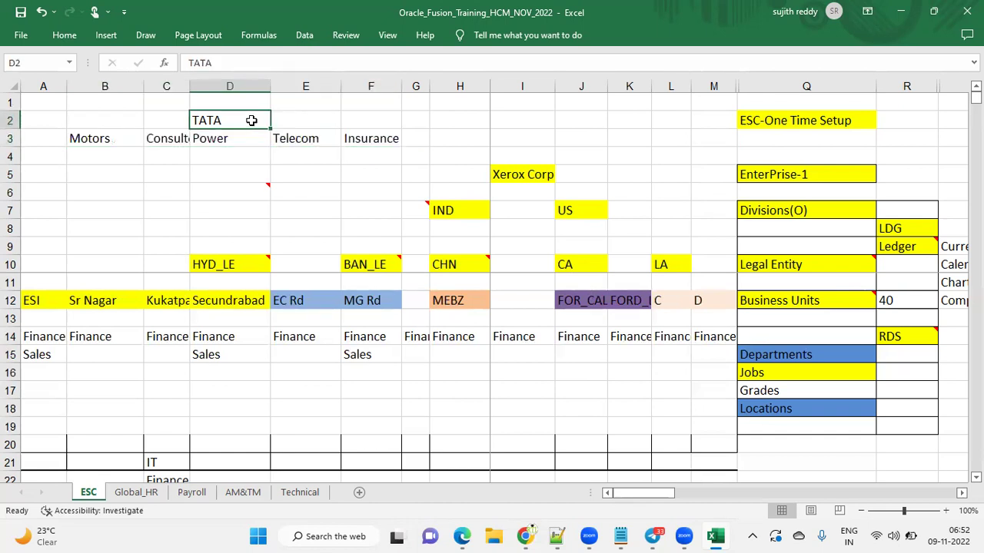
click(816, 176)
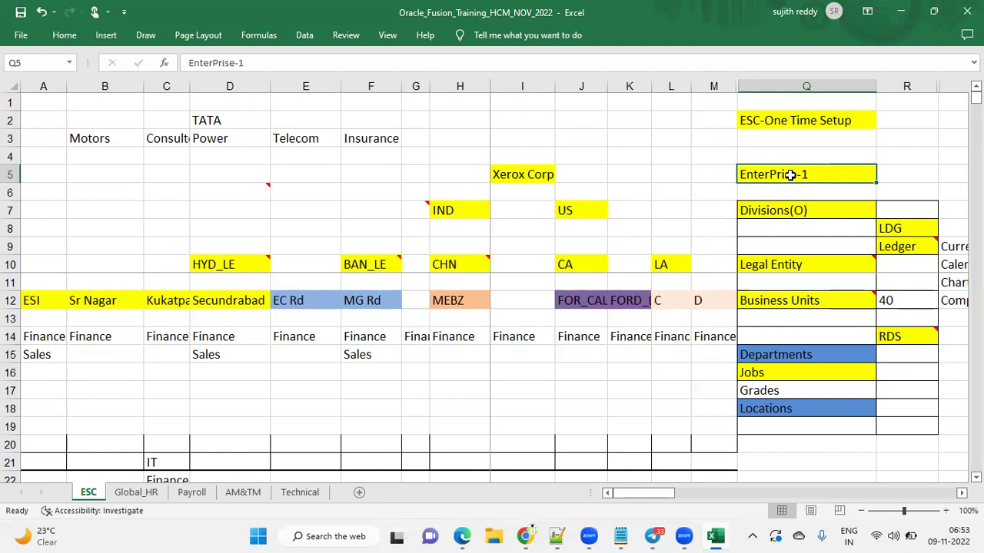
Format Painter plain cell formatting over the setup checklist to clear its fills and borders
drag(795, 175, 881, 403)
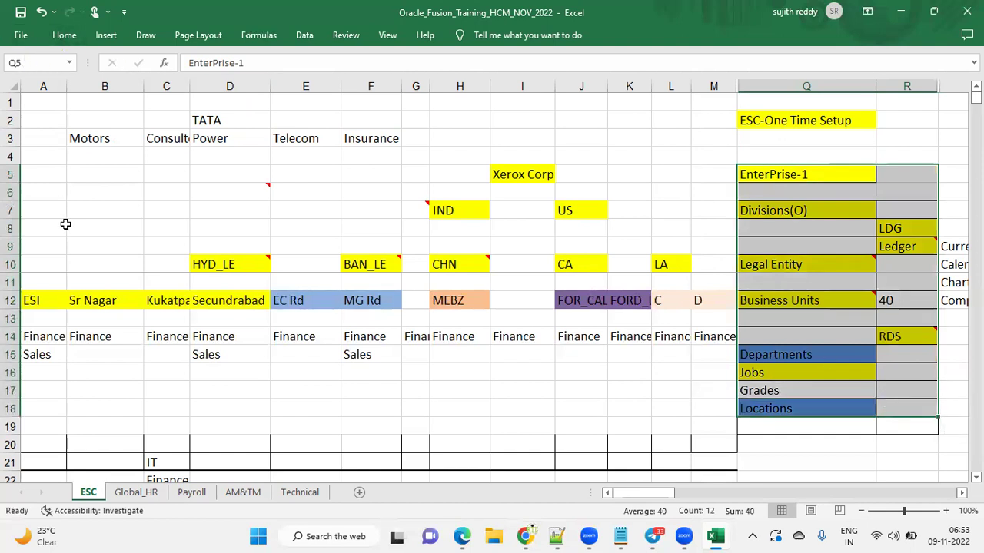
click(65, 224)
click(64, 36)
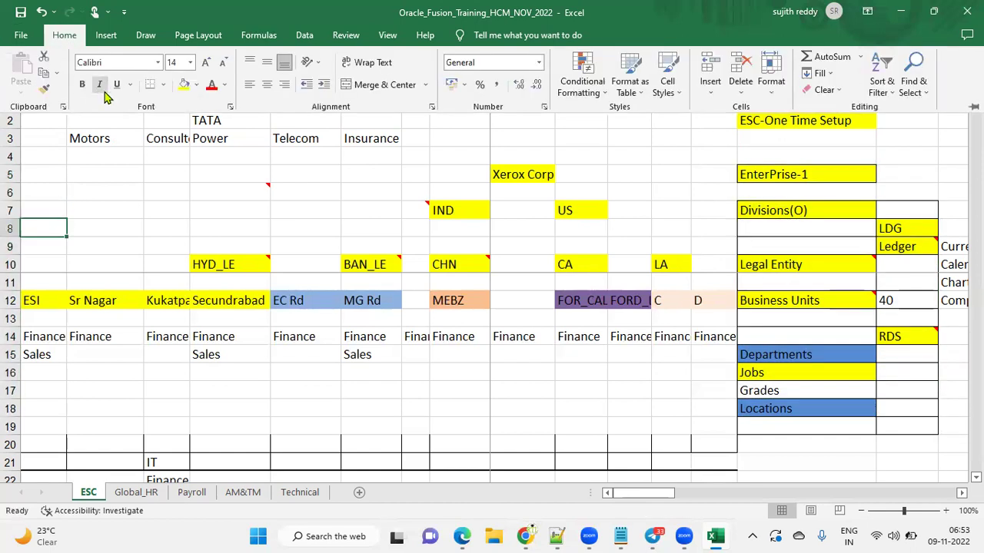
click(44, 88)
mouse_move(759, 178)
mouse_down()
mouse_move(801, 174)
mouse_move(907, 246)
mouse_move(895, 406)
mouse_up()
click(644, 192)
Fill the EnterPrise-1 step in Q5 yellow
click(800, 176)
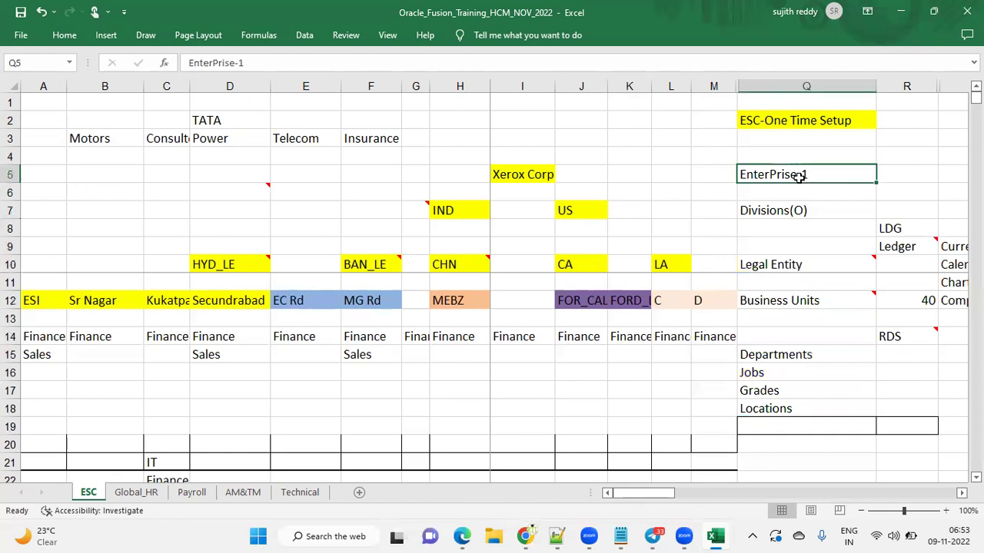
click(64, 35)
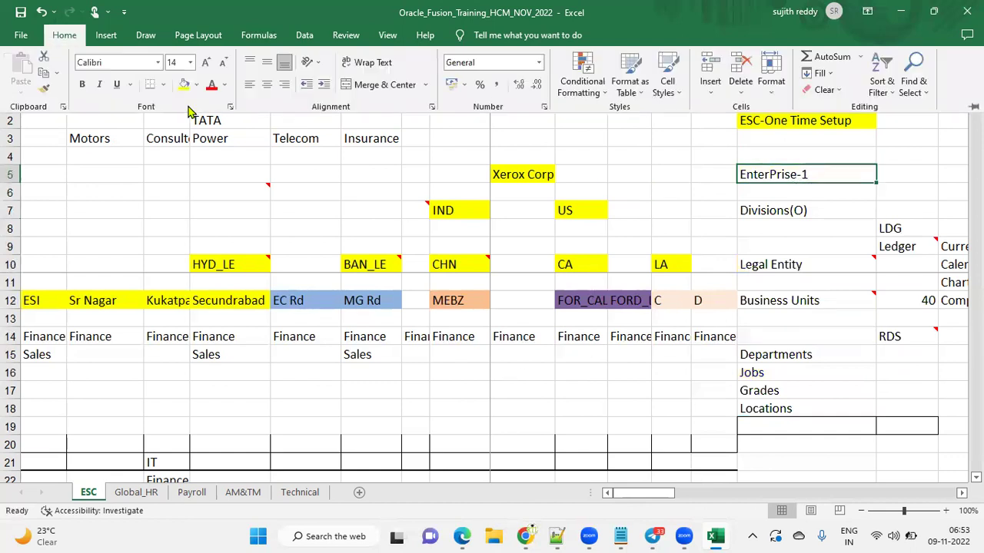
click(184, 84)
click(815, 215)
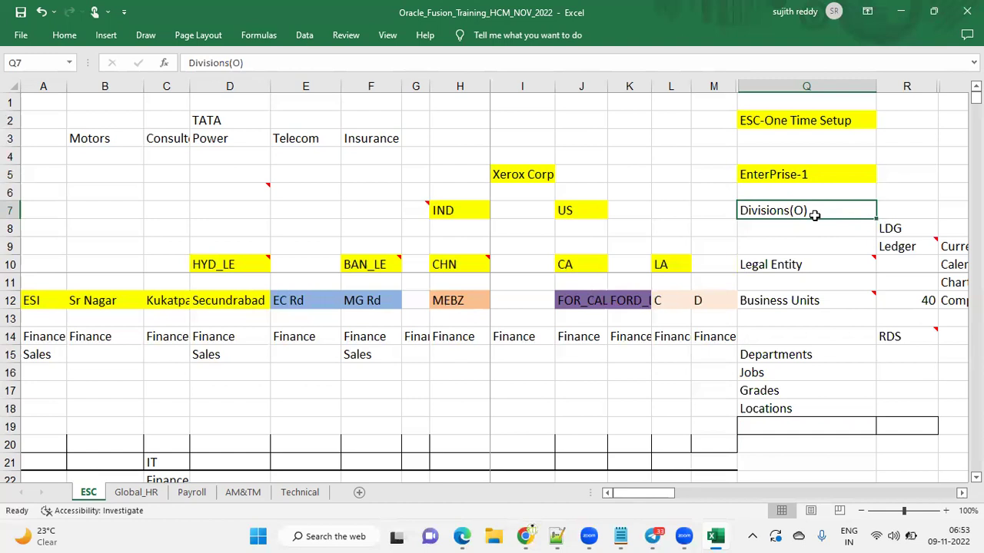
Review Xerox Corp's IND and US divisions, then fill Divisions(O) in Q7 yellow
click(481, 211)
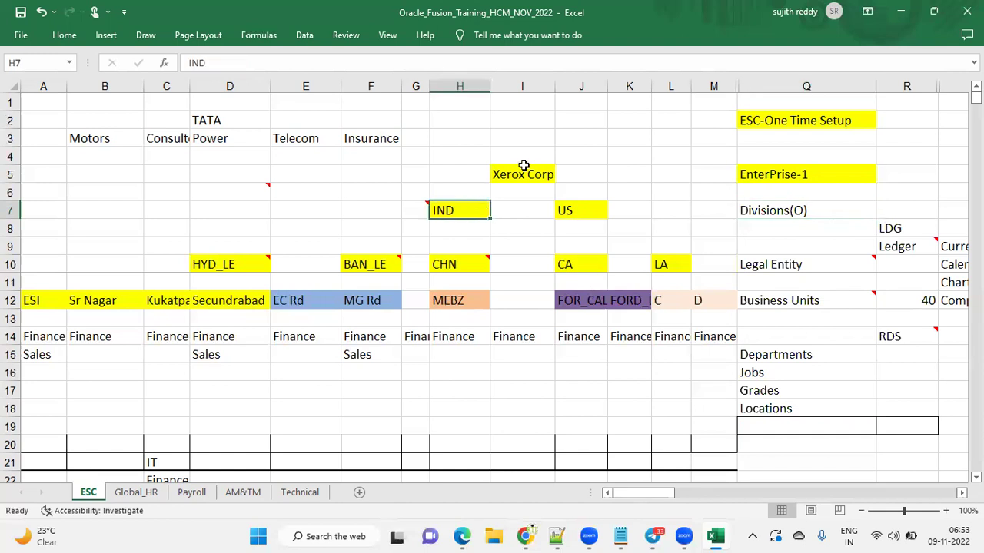
click(521, 173)
click(589, 213)
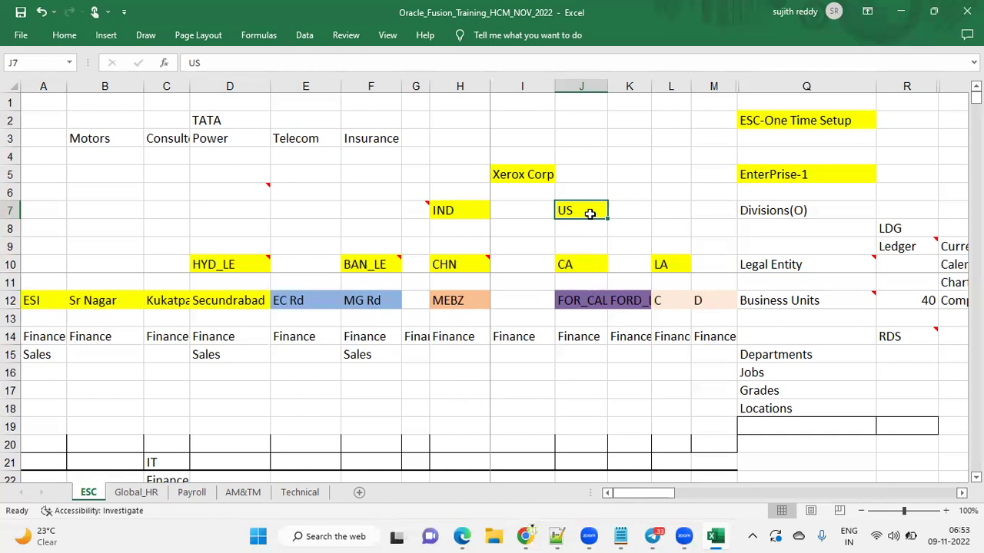
click(820, 209)
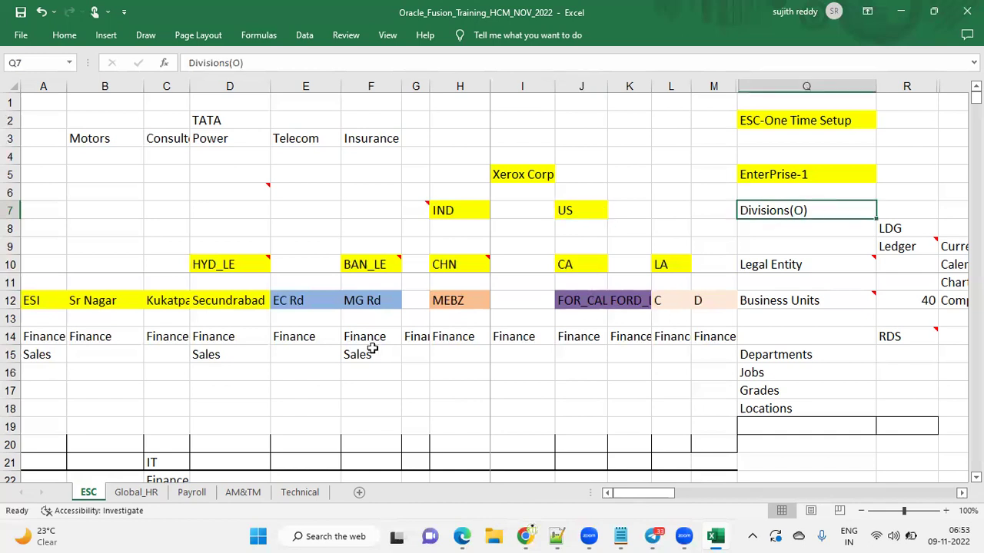
click(64, 35)
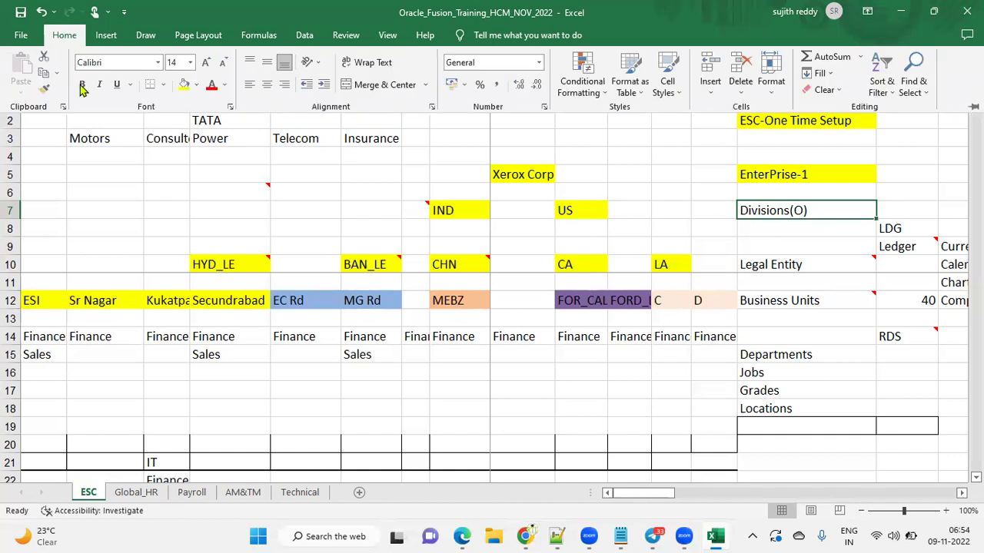
click(185, 83)
click(472, 213)
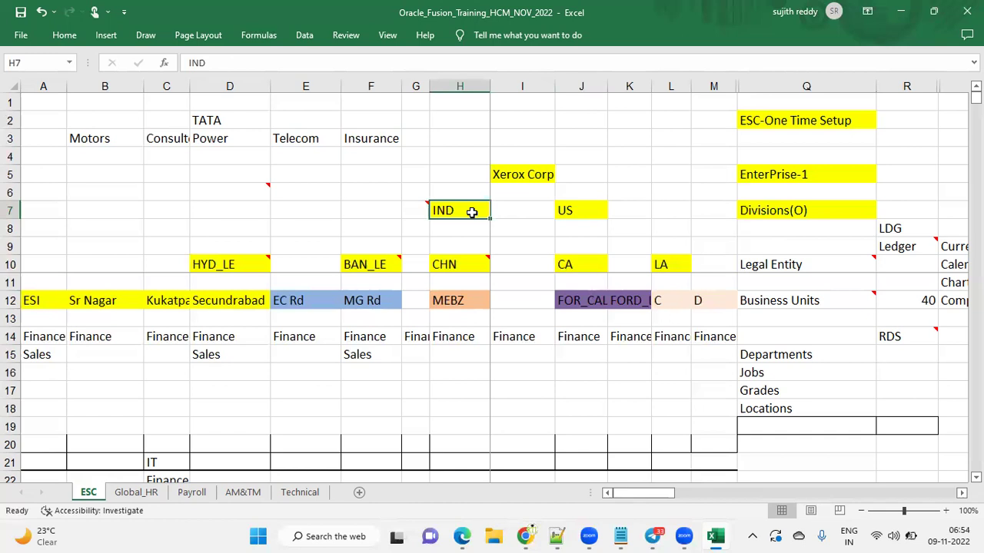
click(810, 209)
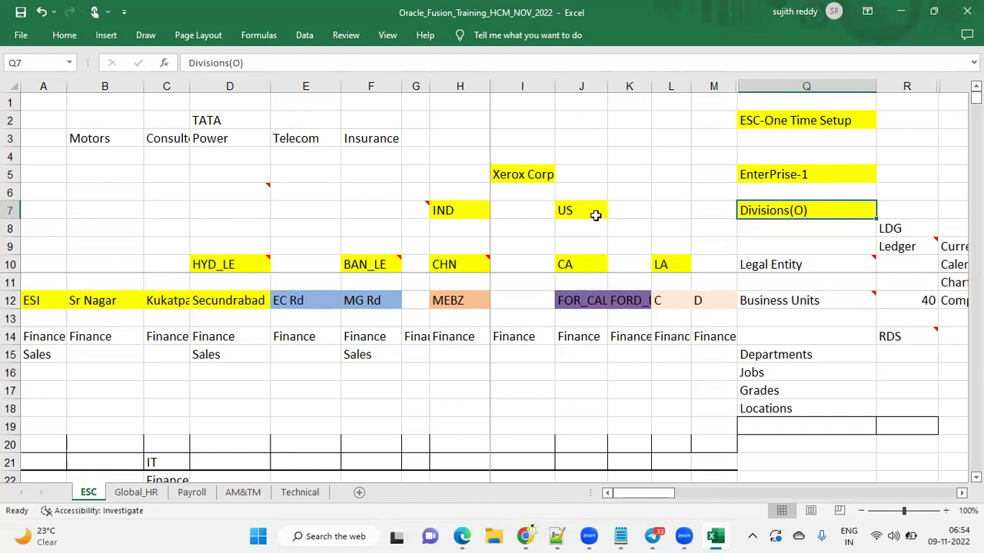
click(501, 171)
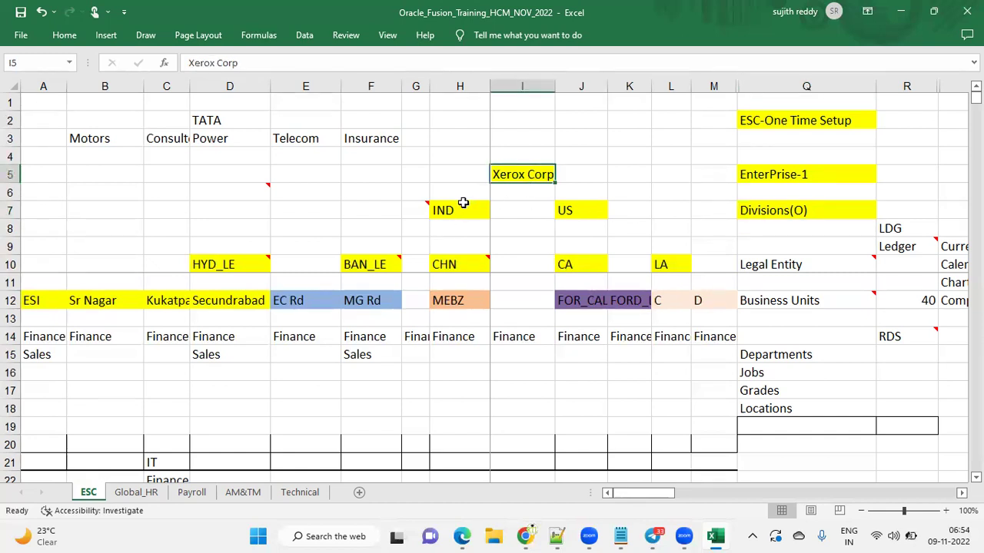
click(581, 209)
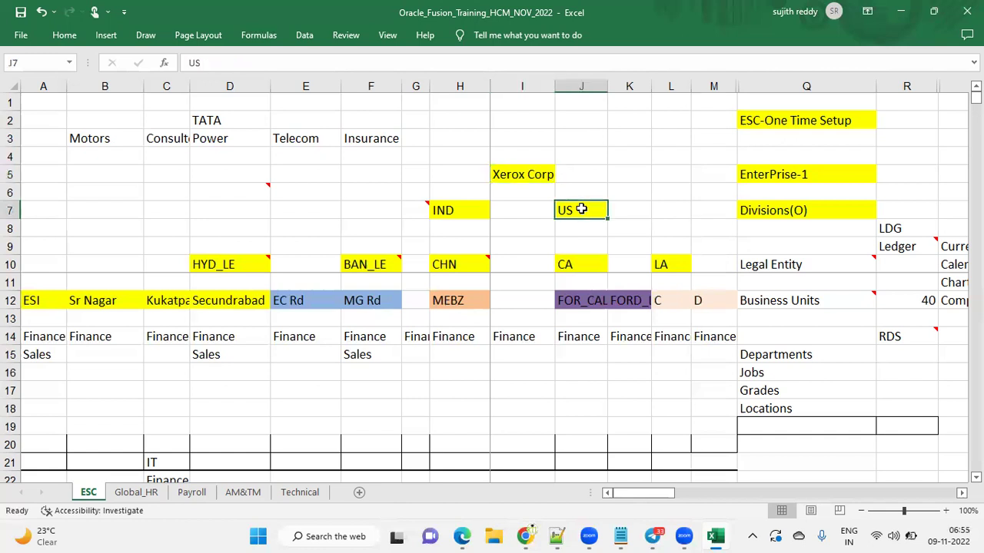
click(817, 210)
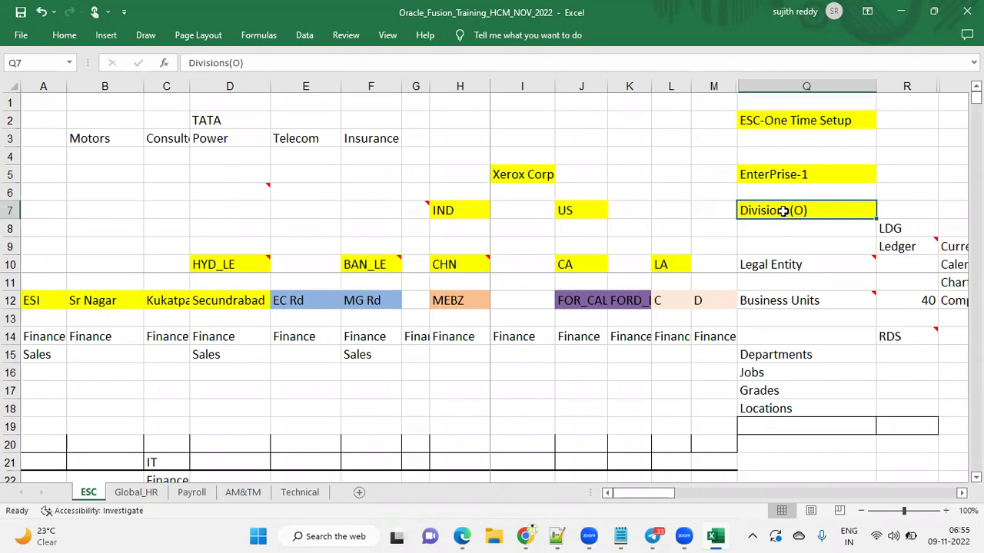
Fill the Legal Entity step in Q10 yellow
click(781, 264)
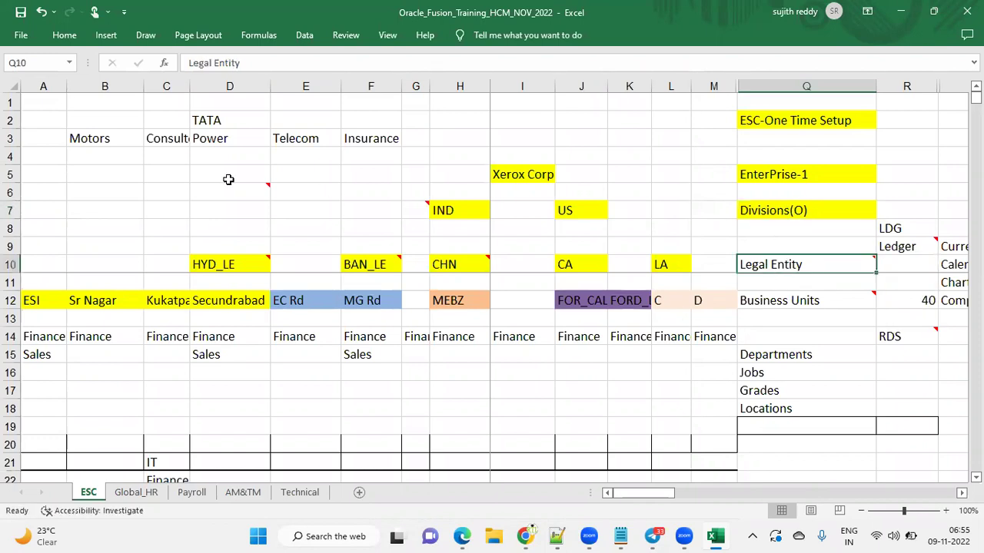
click(64, 37)
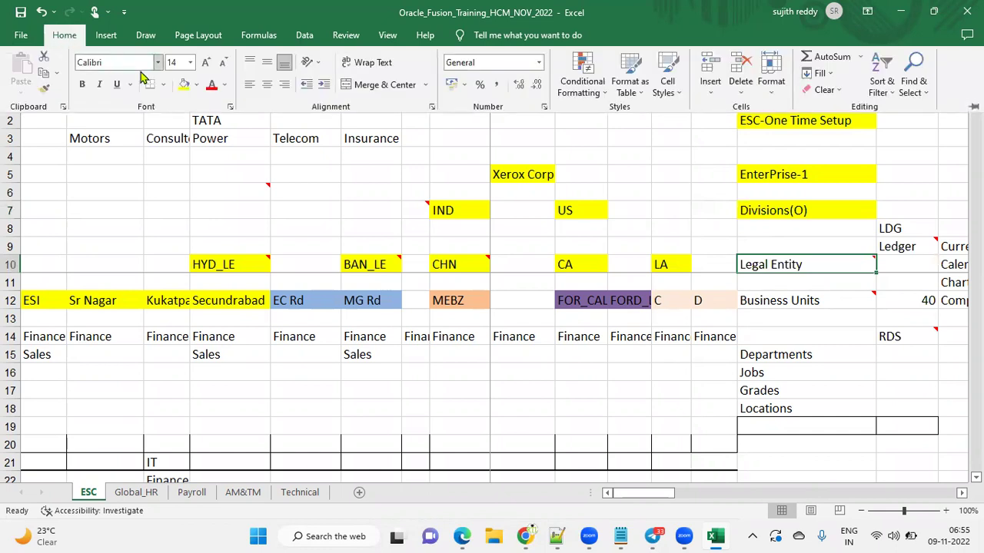
click(185, 85)
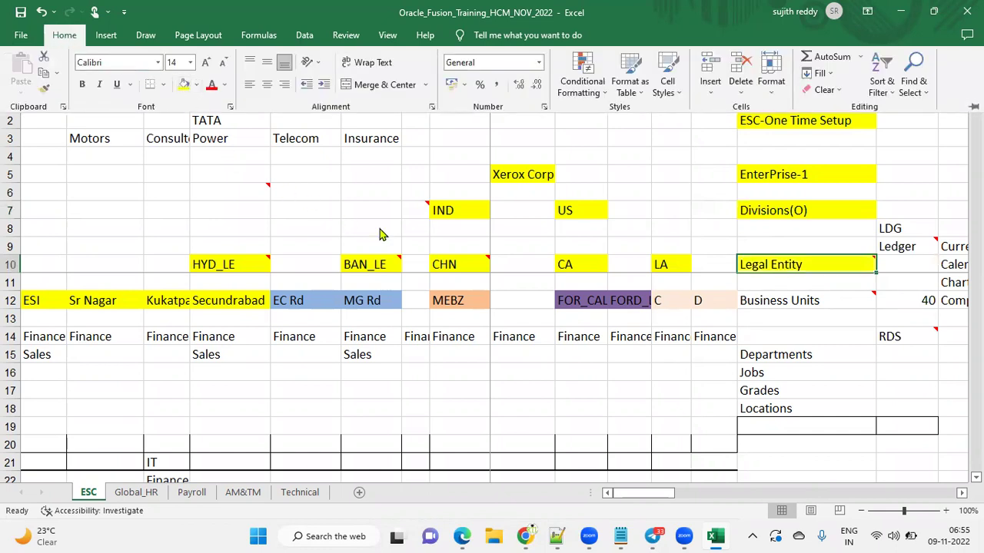
Read the comments on the CHN, BAN_LE and HYD_LE legal entities and the Secundrabad entry
click(450, 264)
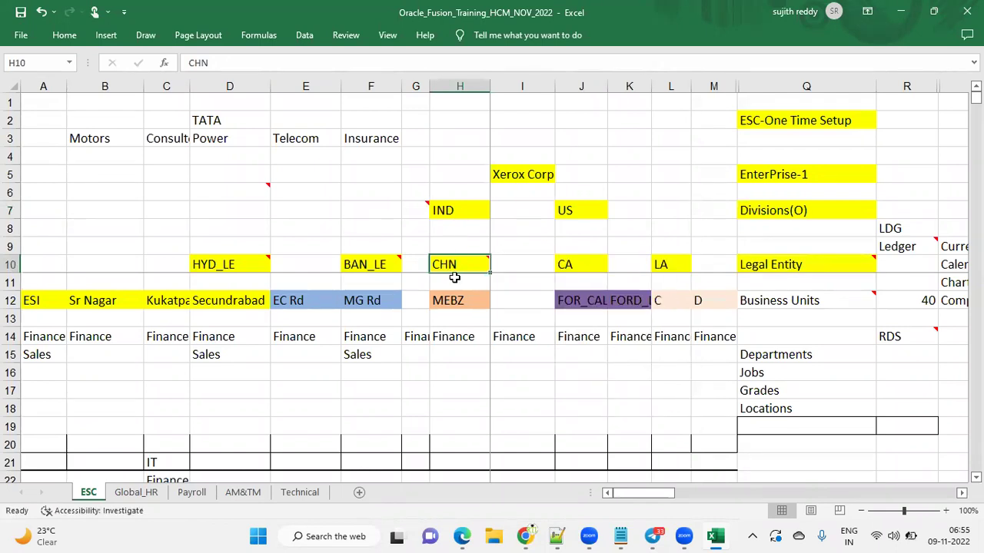
mouse_move(453, 264)
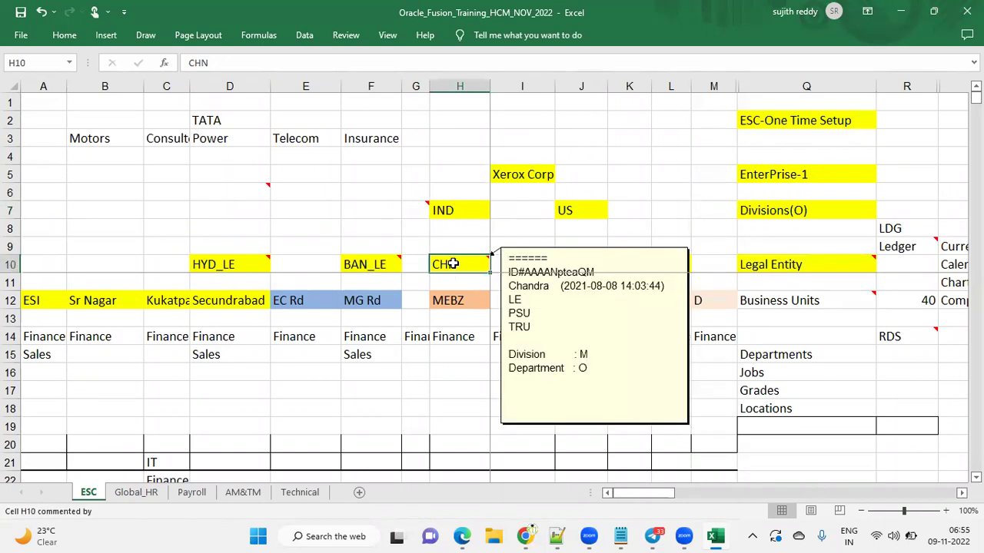
click(384, 278)
click(380, 265)
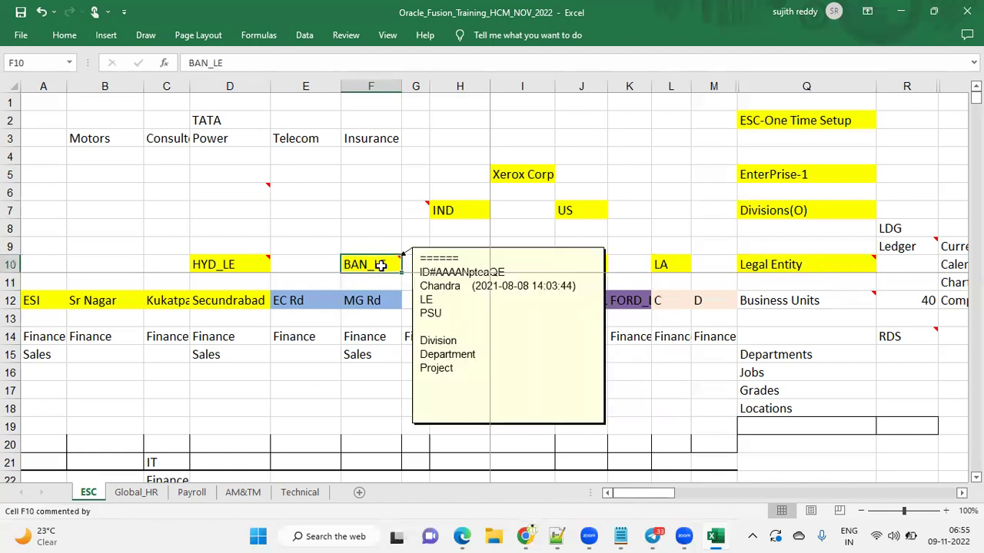
click(255, 270)
mouse_move(255, 272)
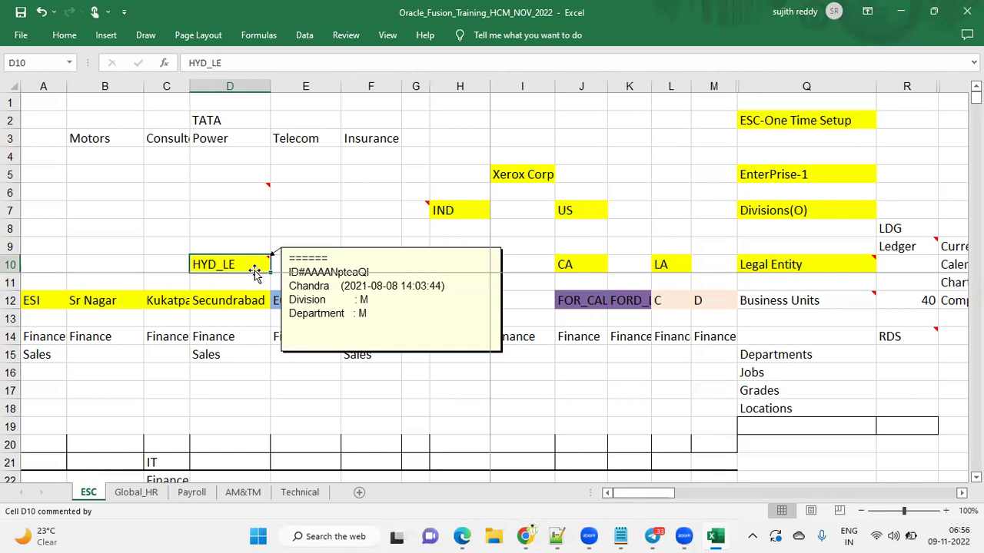
click(230, 246)
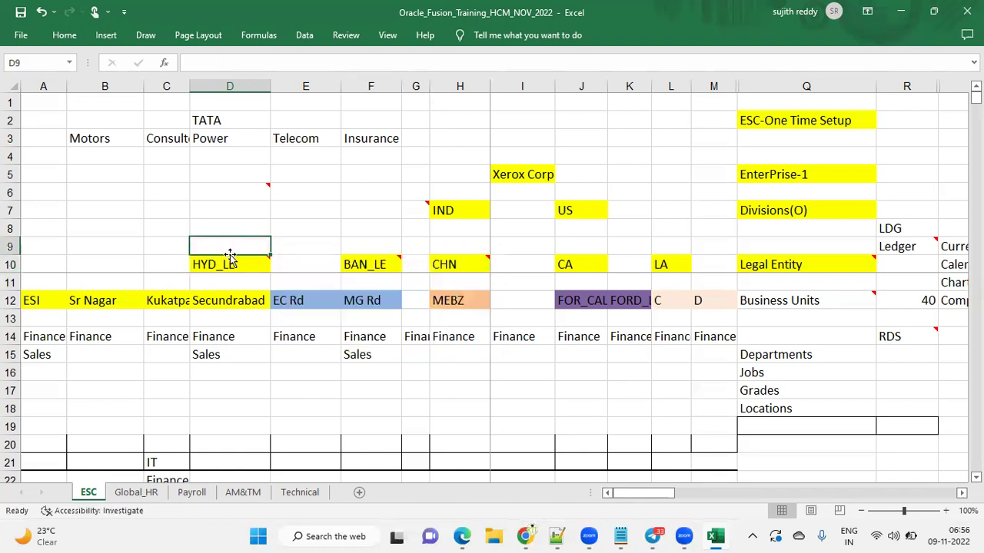
click(230, 261)
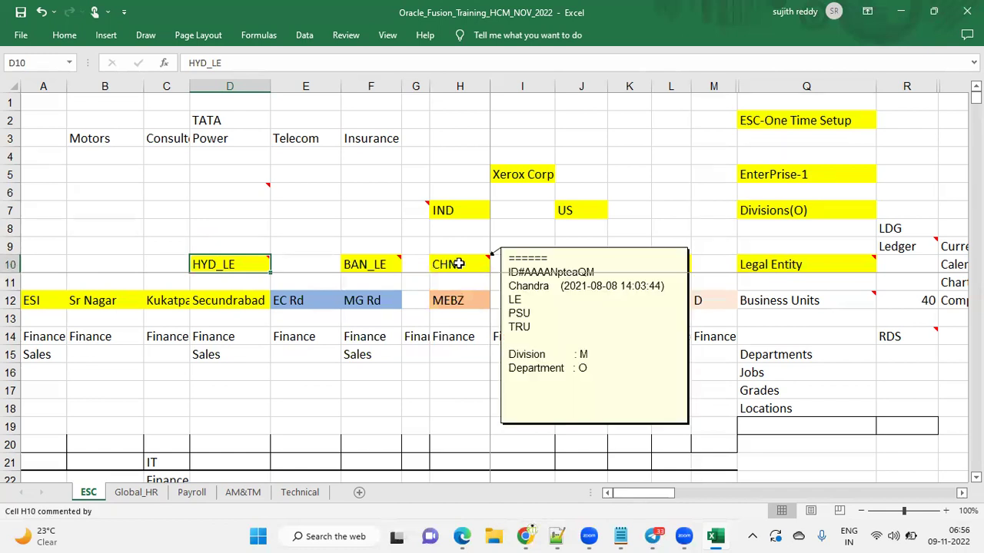
mouse_move(455, 266)
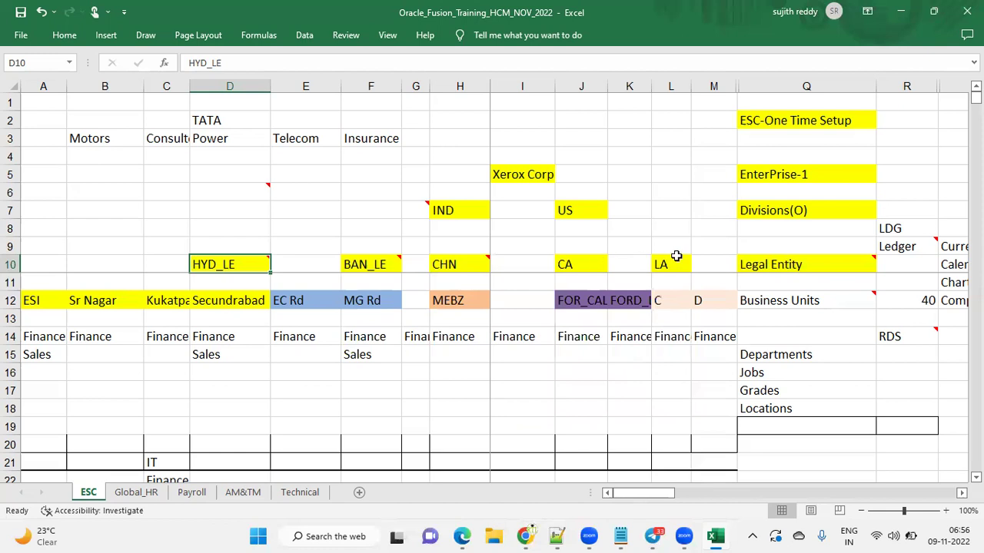
click(746, 268)
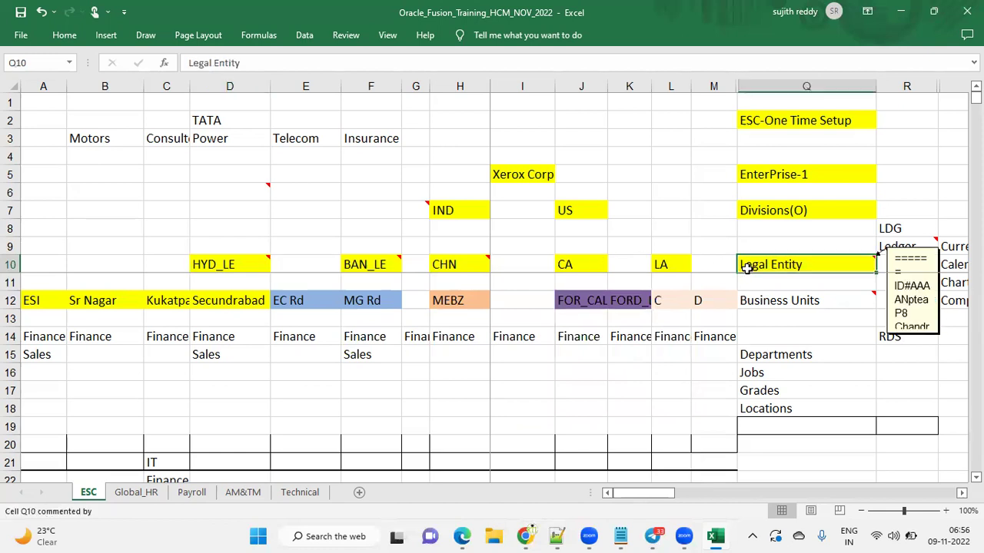
click(232, 259)
click(215, 298)
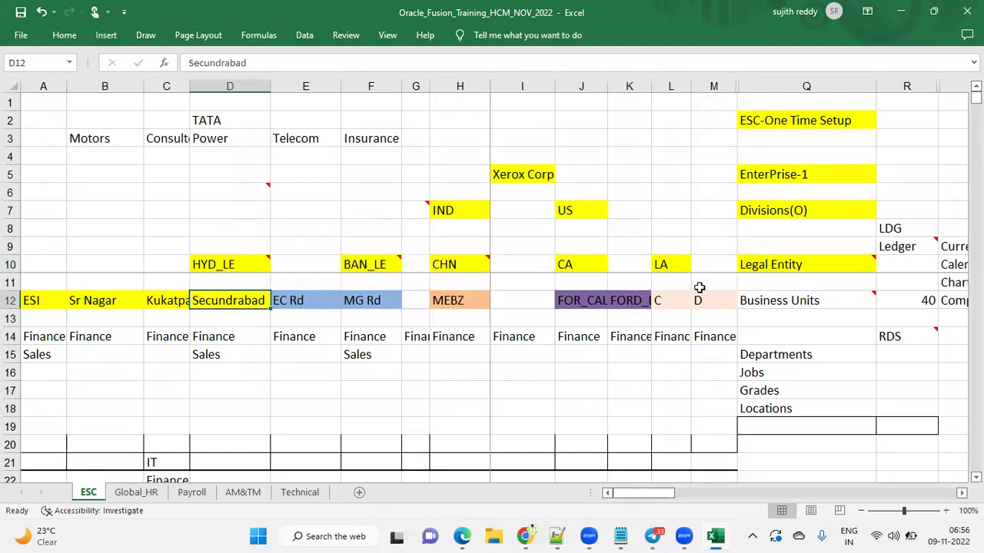
Fill the Business Units heading in Q12 yellow
click(806, 298)
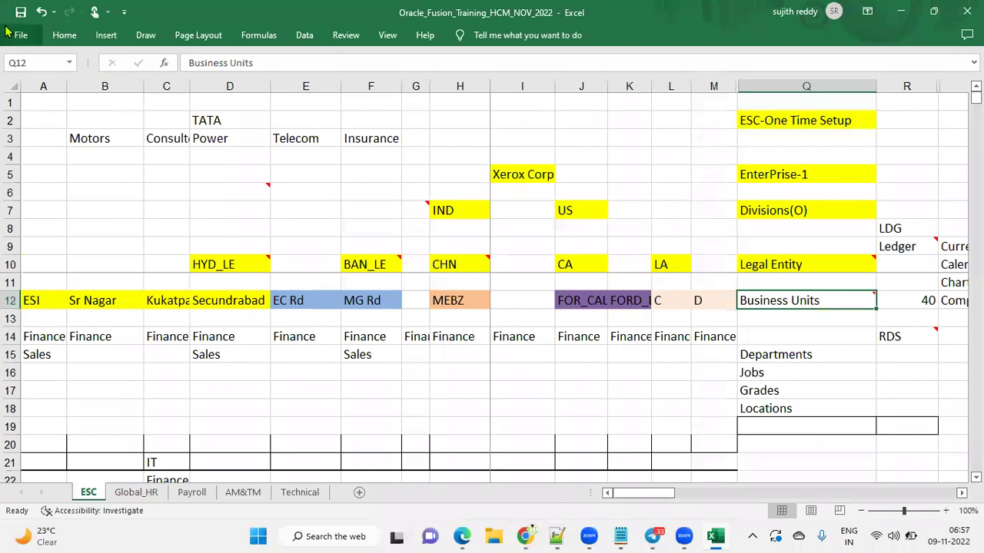
click(64, 34)
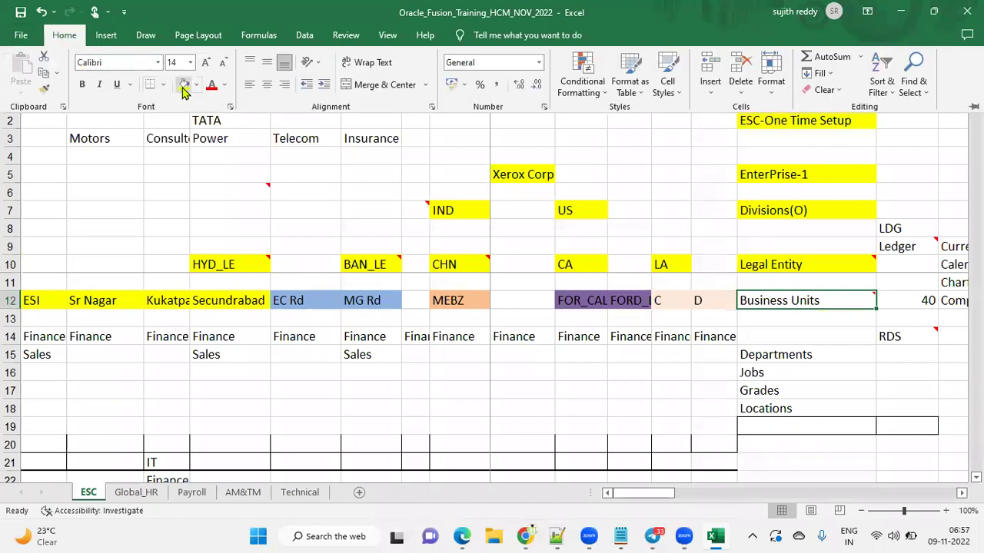
click(184, 88)
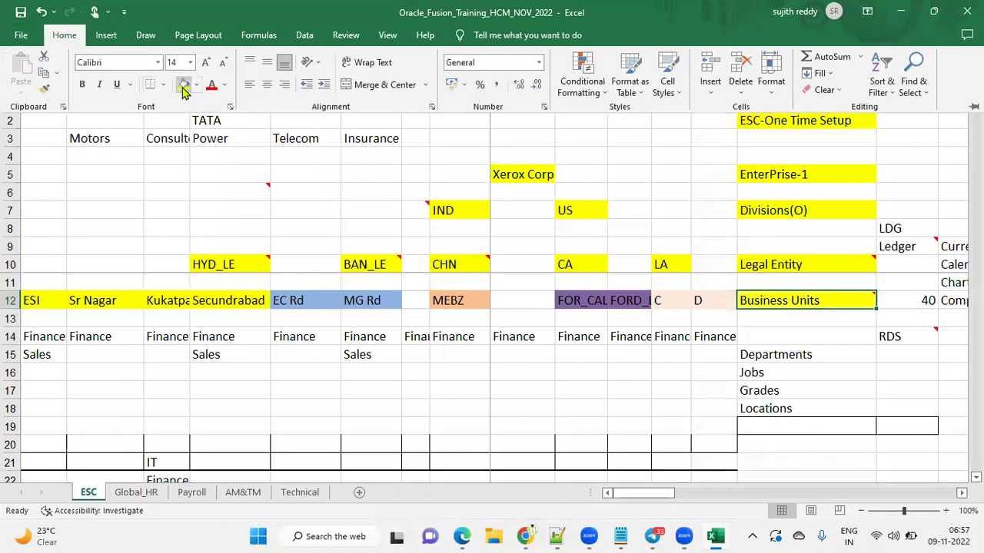
click(218, 296)
Select the business unit cells from Secundrabad leftward to A12:D12
click(201, 302)
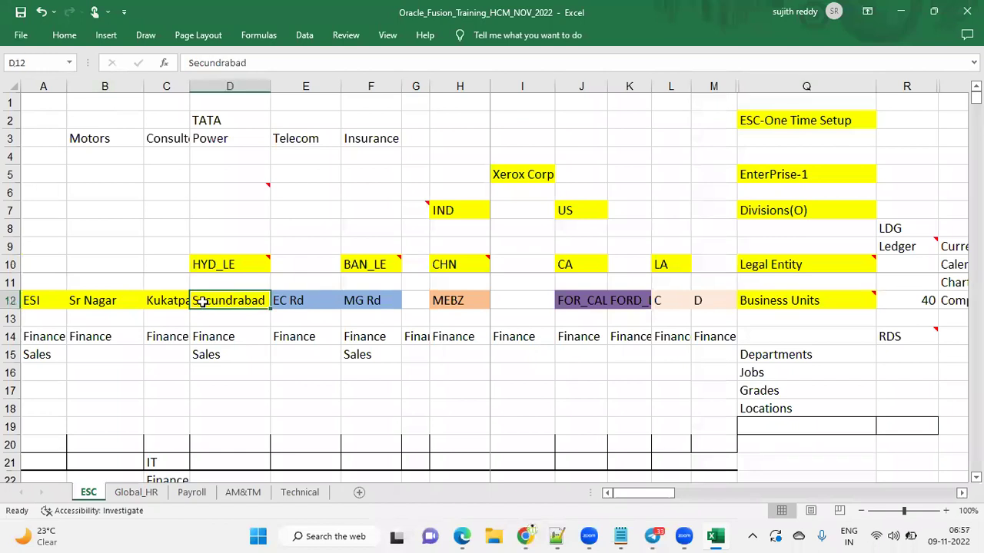
key(shift+Left)
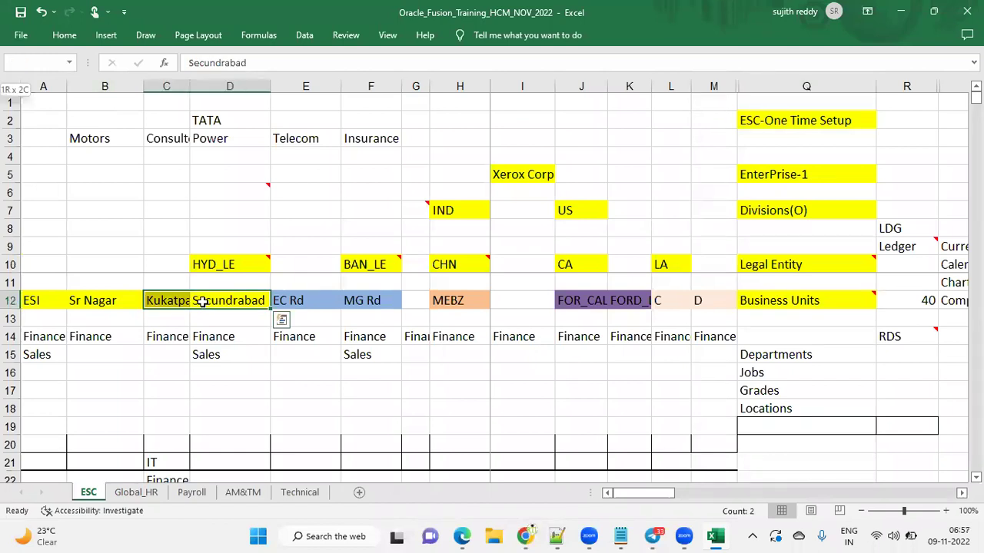
key(shift+Left)
key(shift+Left)
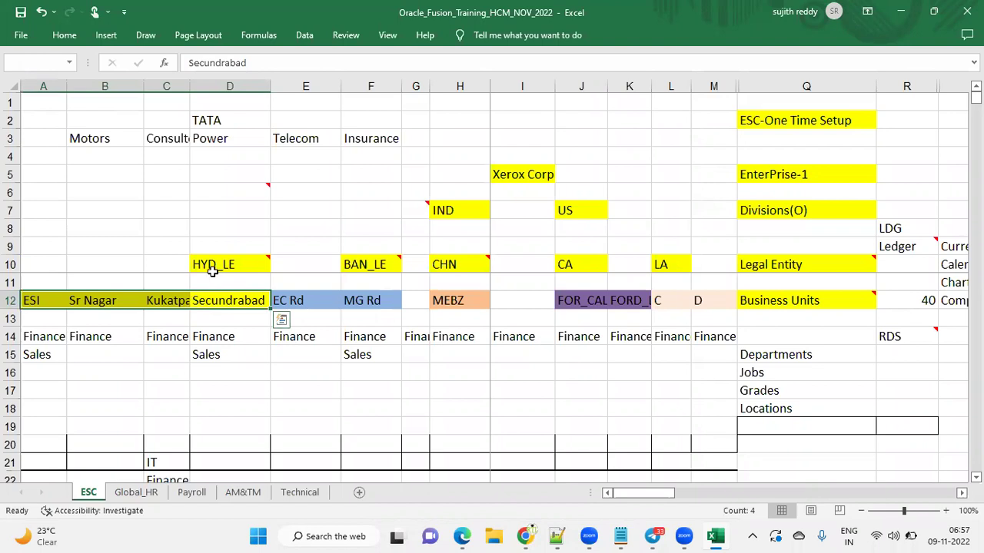
mouse_move(214, 265)
click(223, 264)
click(222, 303)
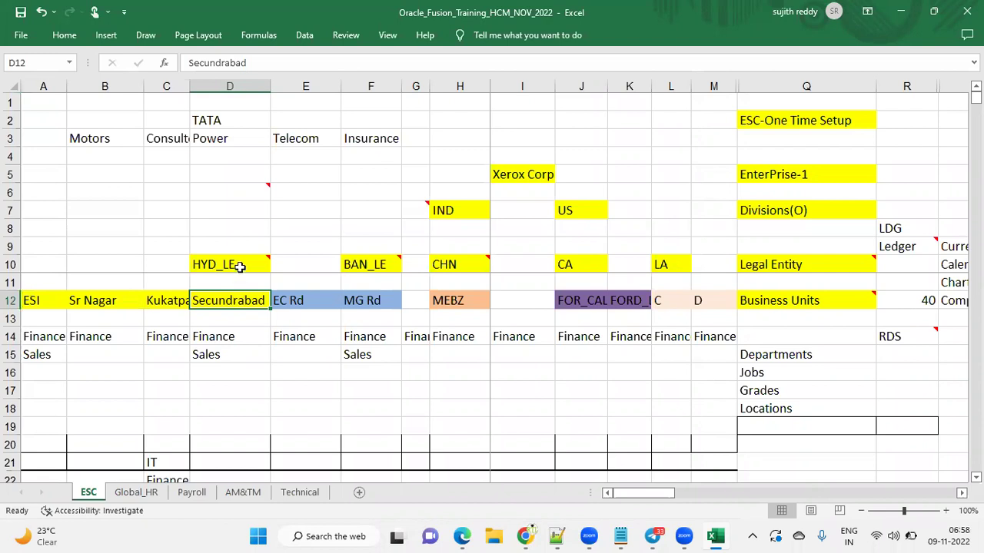
click(240, 265)
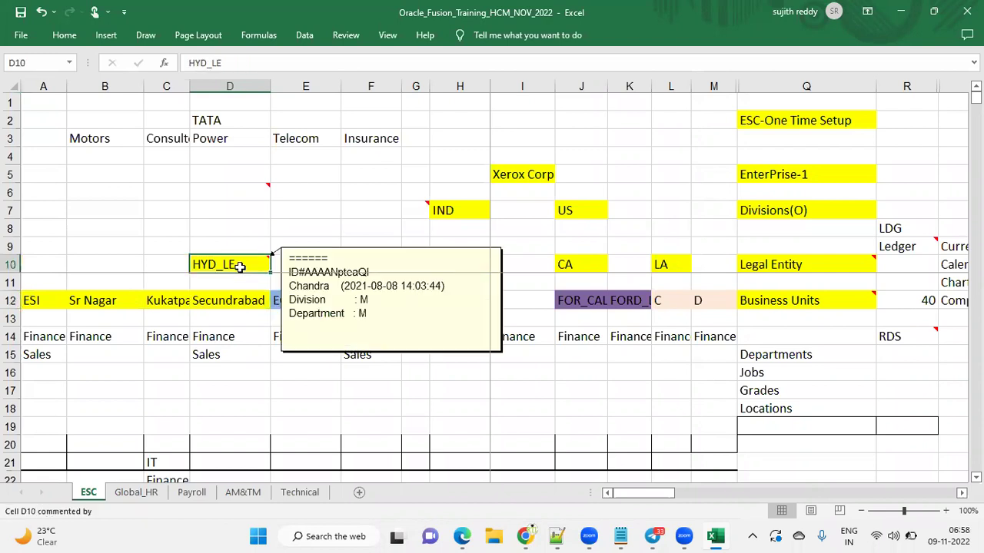
click(779, 264)
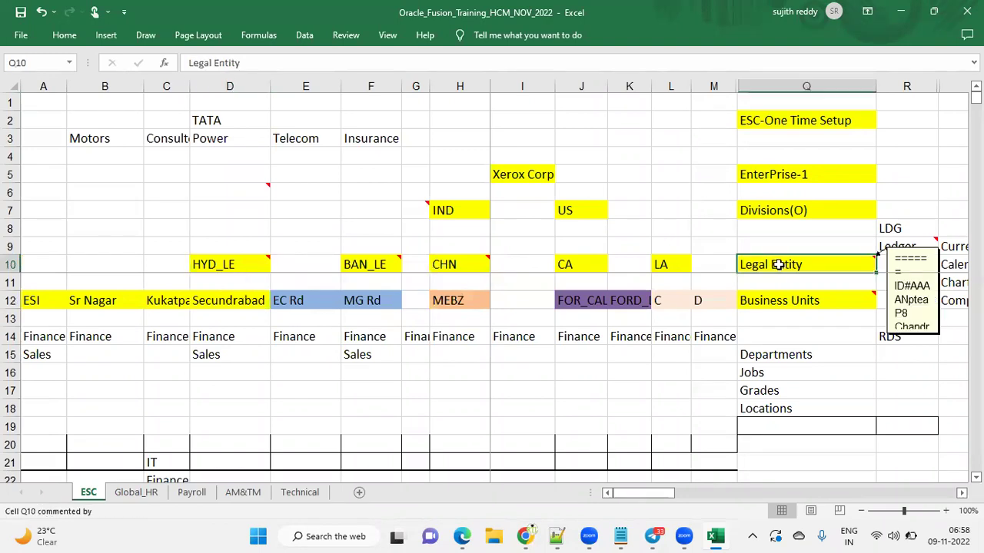
click(785, 302)
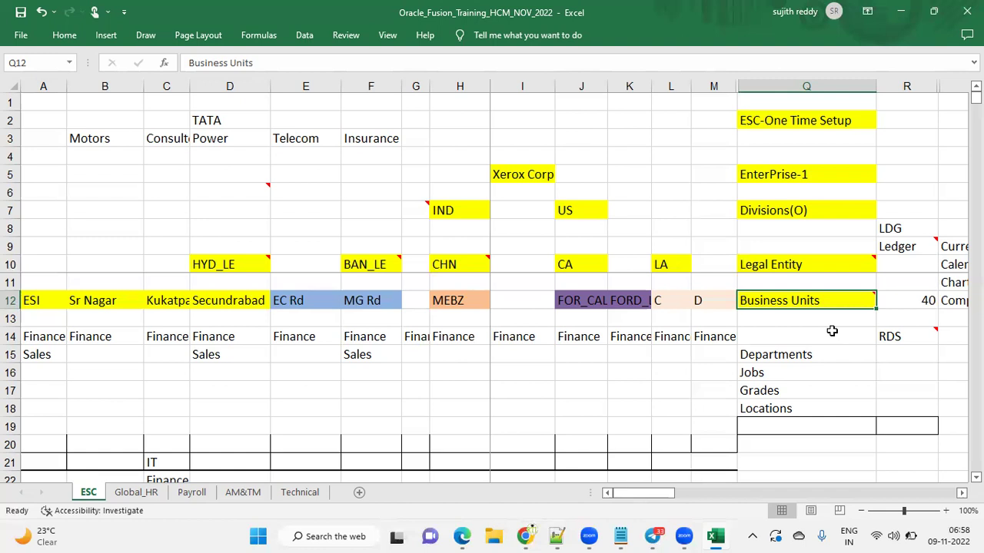
click(814, 319)
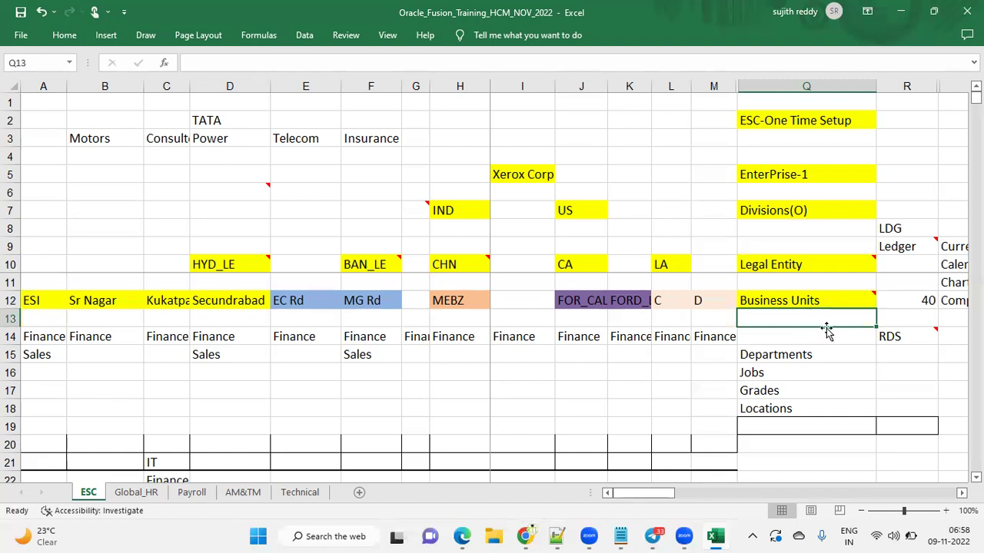
click(829, 300)
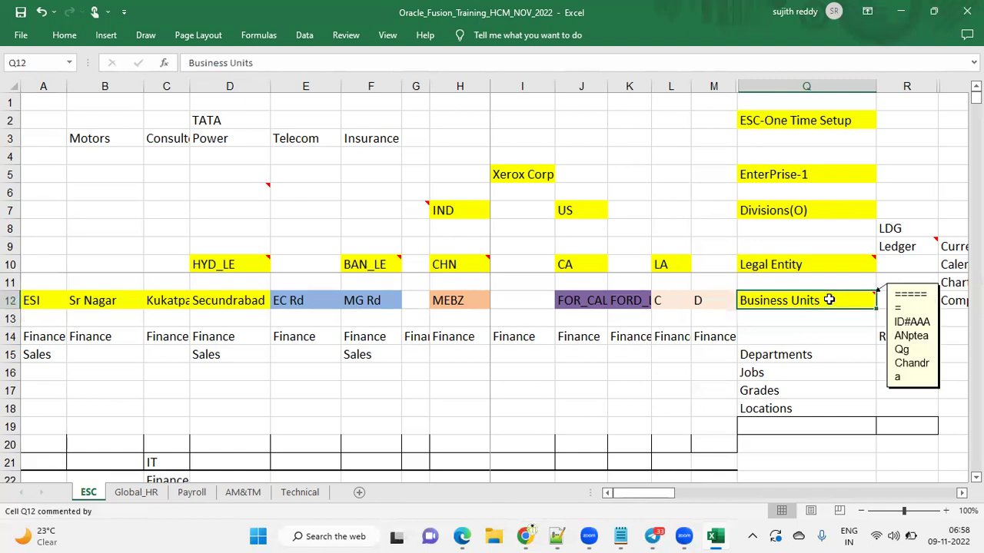
click(831, 326)
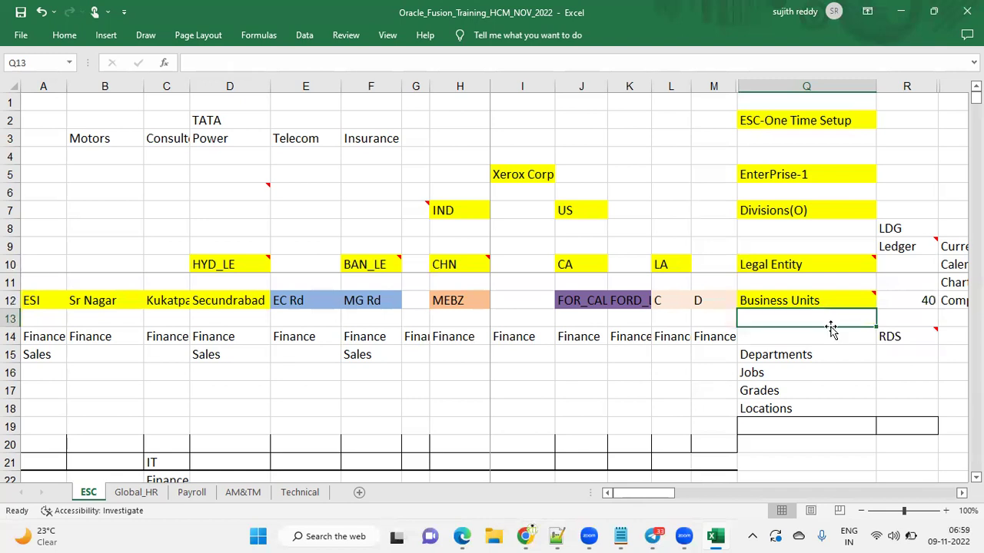
click(831, 336)
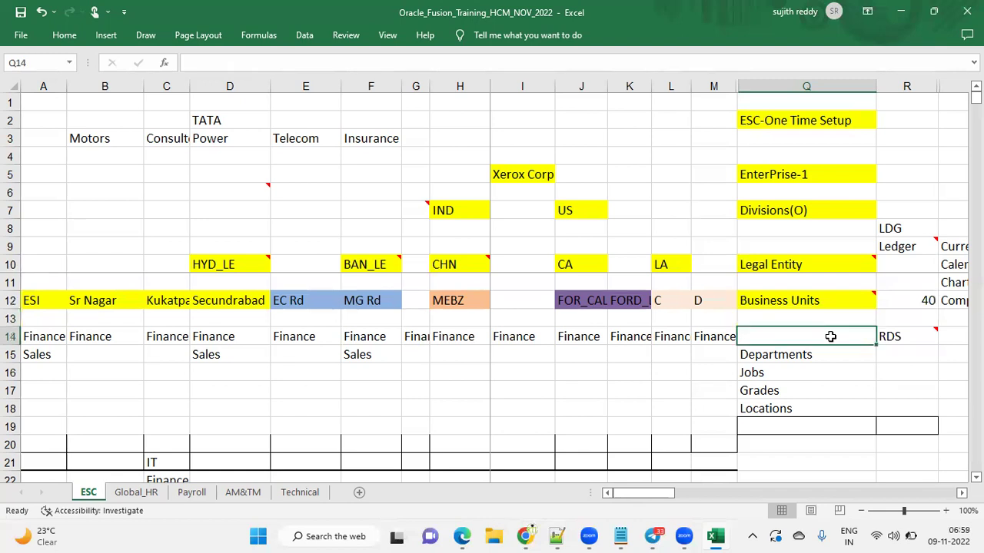
click(832, 298)
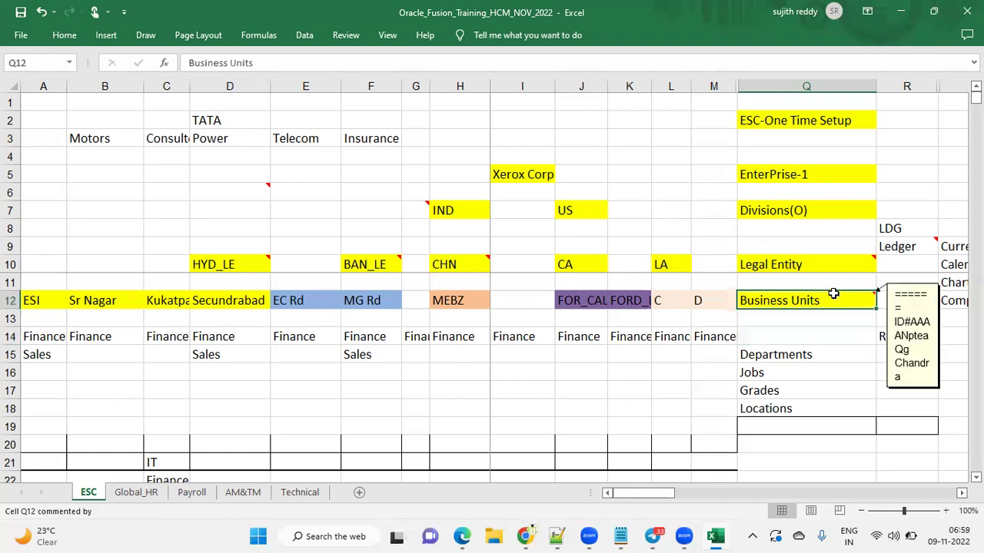
click(888, 335)
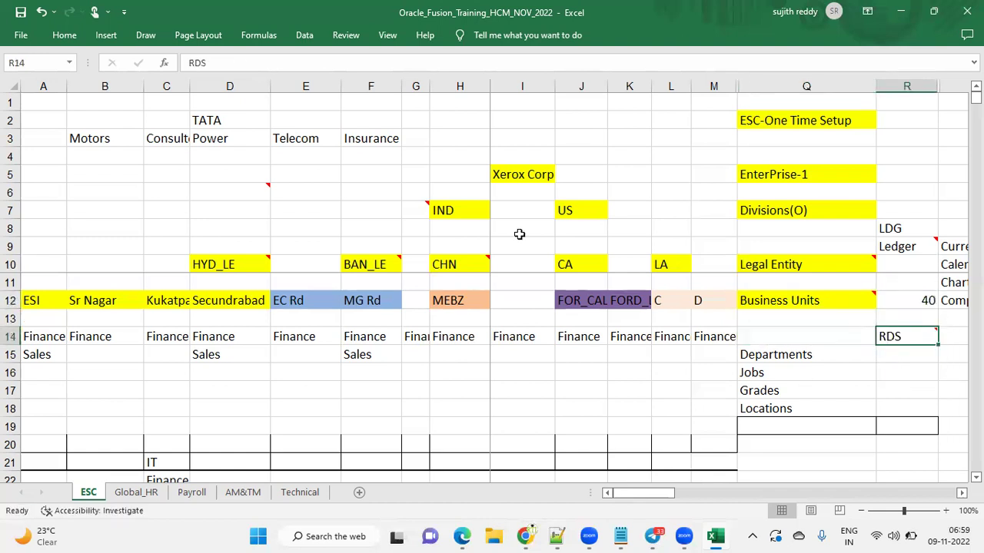
Apply yellow fill to the RDS cell in R14
click(64, 35)
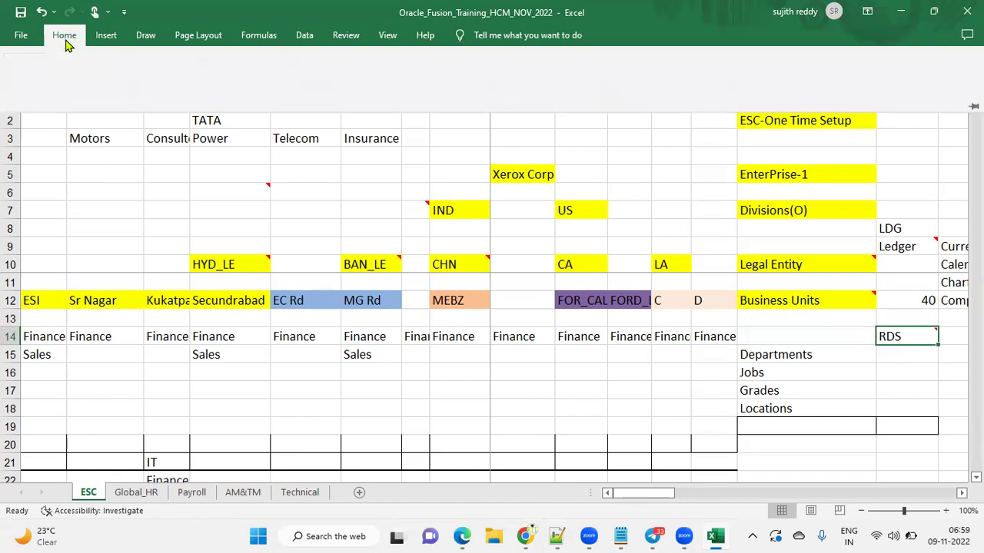
click(184, 84)
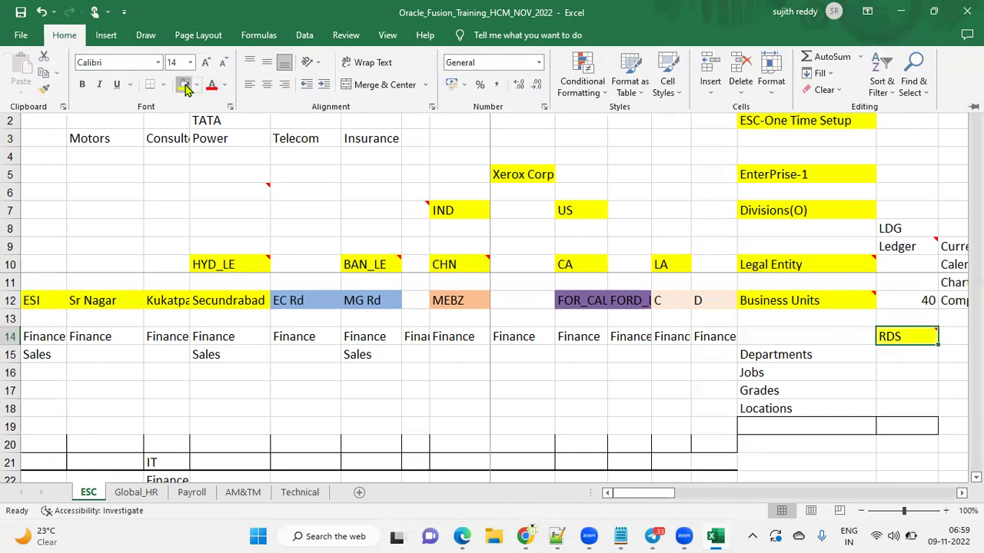
click(893, 338)
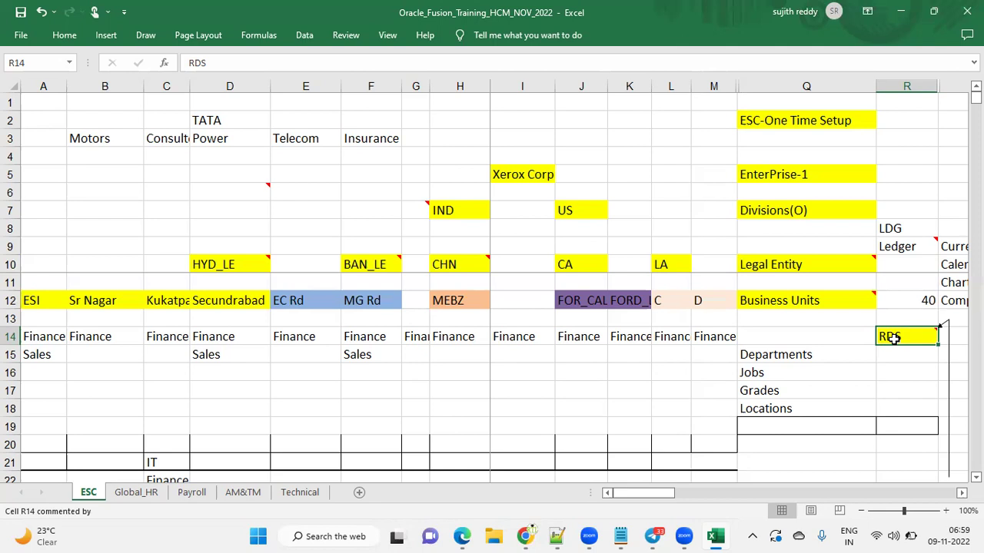
Shade the Departments, Jobs, Grades and Locations cells light blue
drag(828, 354, 819, 397)
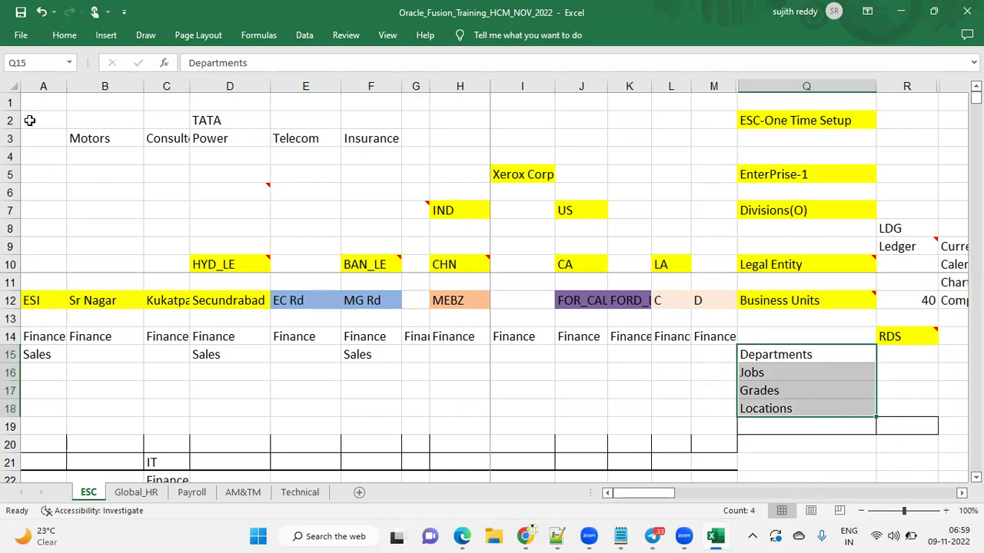
click(66, 35)
click(197, 86)
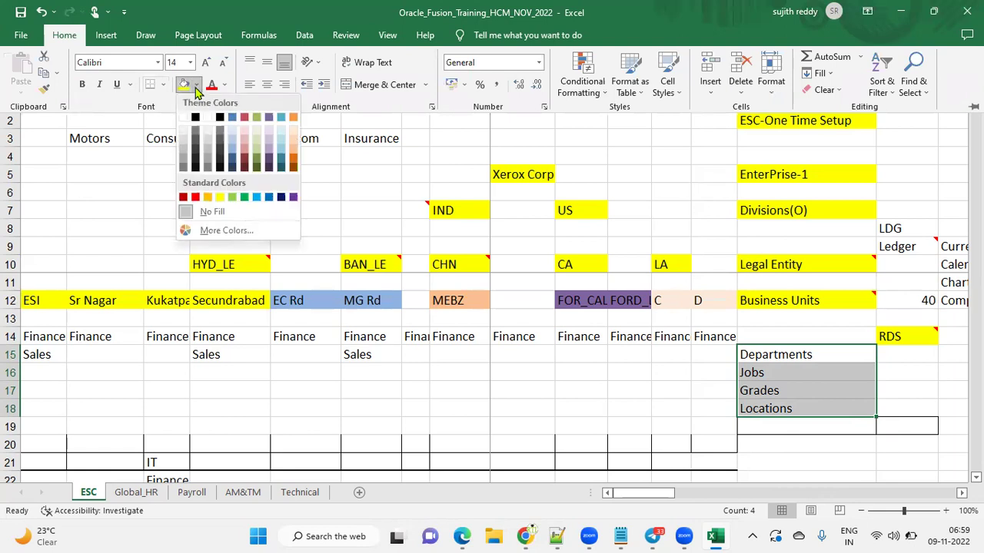
click(233, 135)
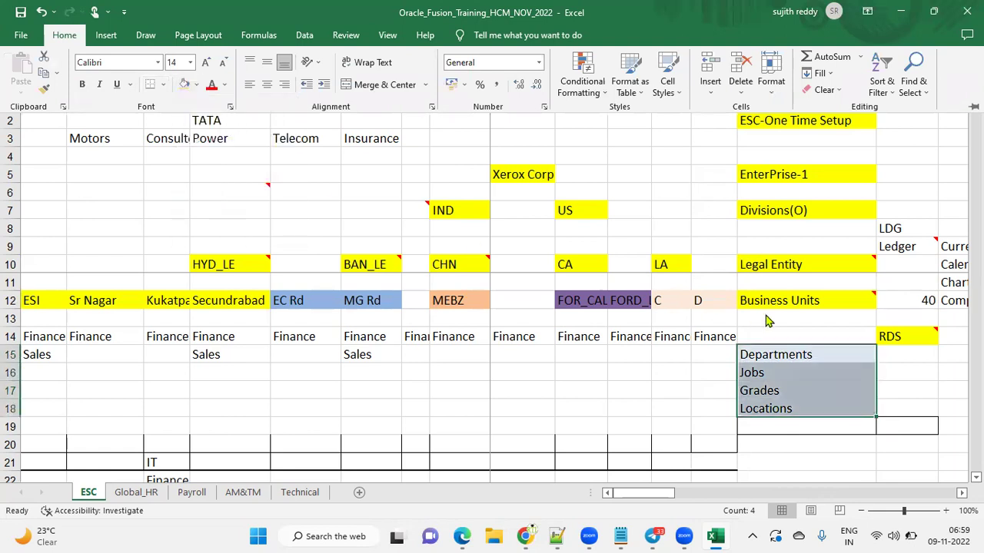
click(912, 343)
Select RDS in R14 and pin the Home ribbon permanently open
click(914, 337)
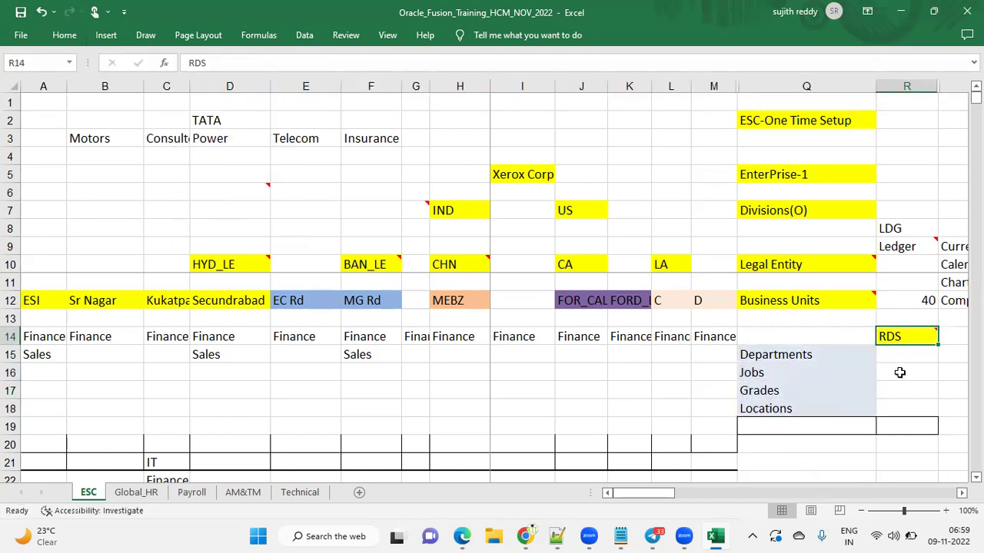
click(64, 35)
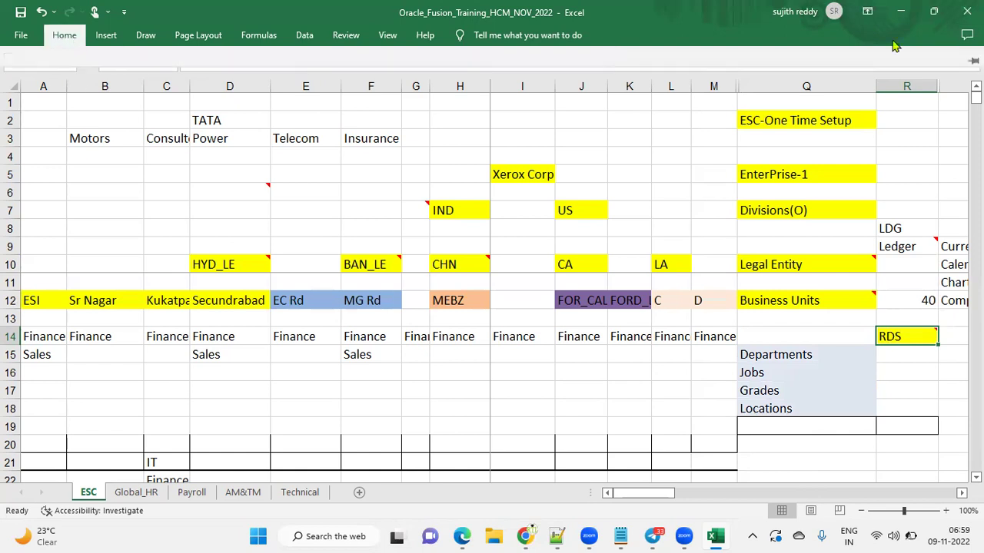
click(972, 107)
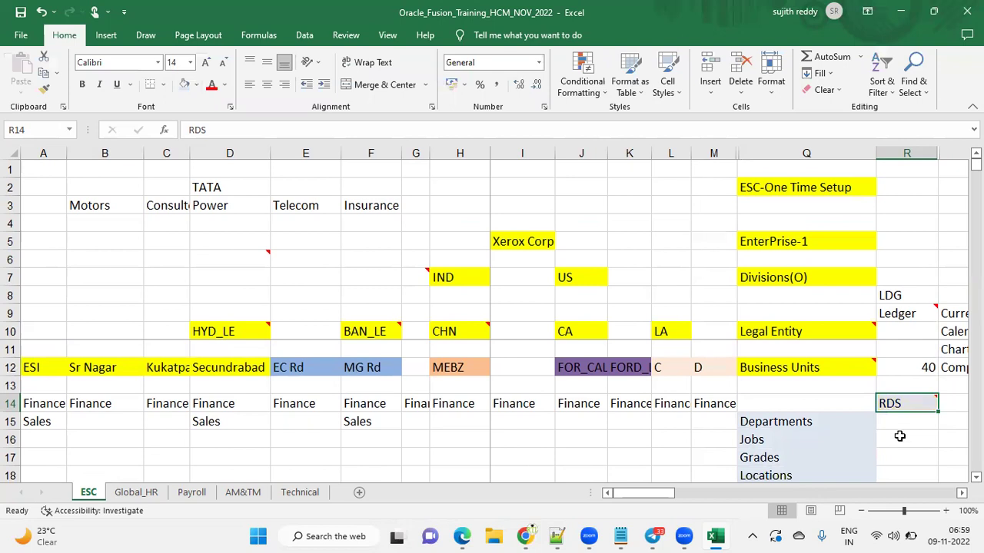
Recolour Business Units and Legal Entity light blue, then select LDG in R8
click(839, 372)
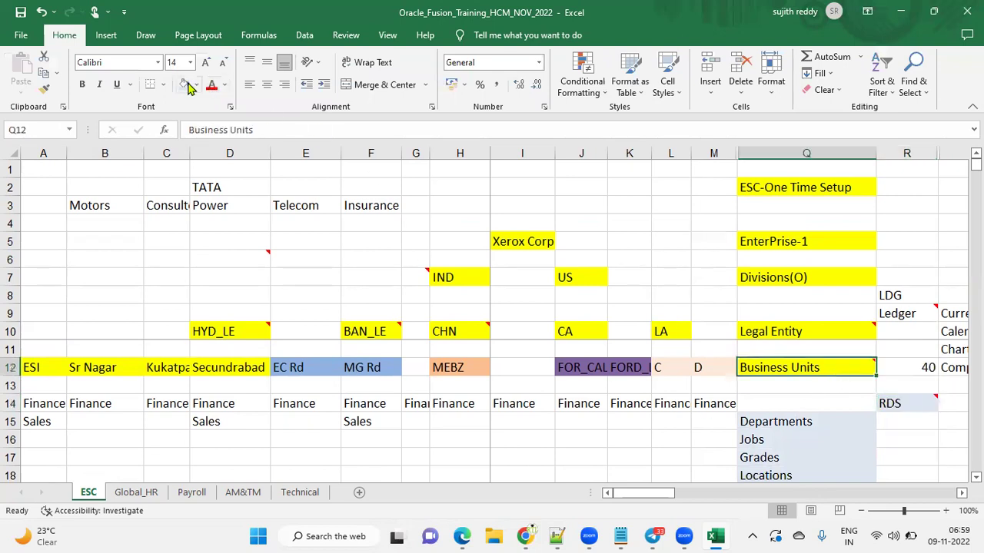
click(785, 331)
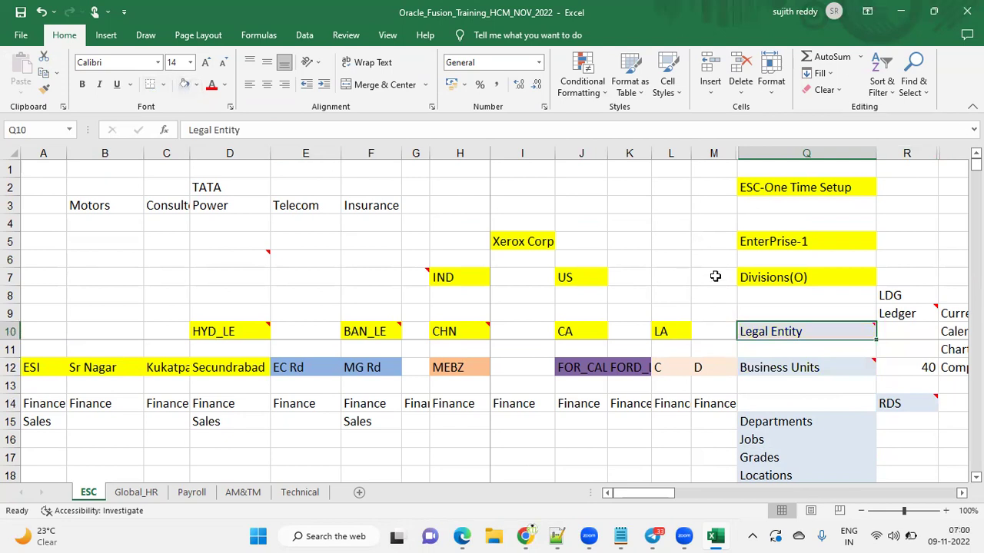
drag(917, 318, 921, 295)
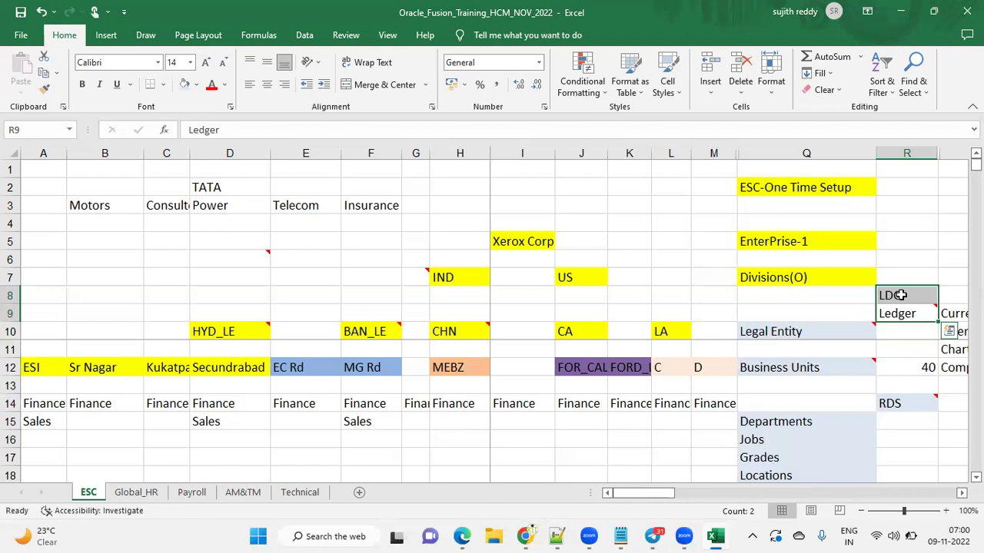
click(899, 295)
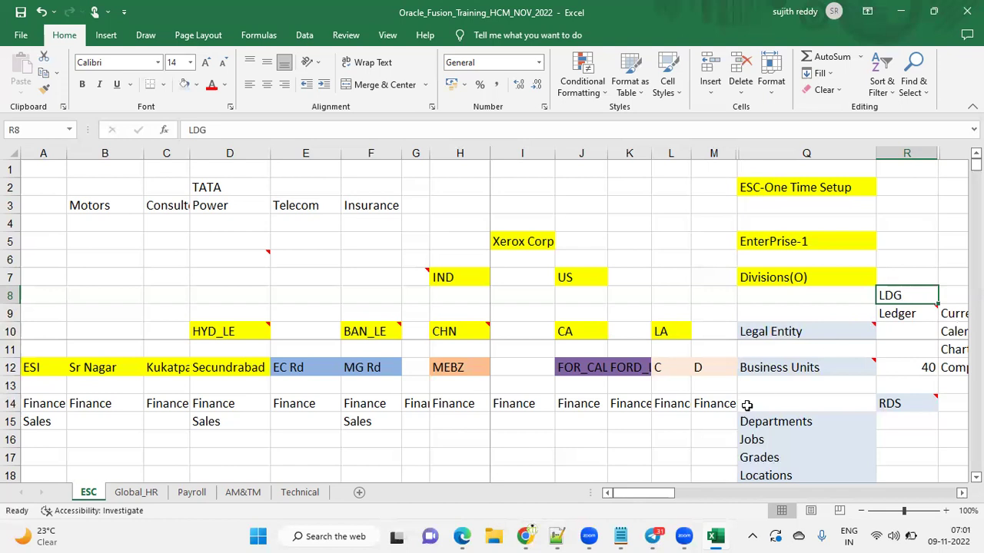
click(207, 86)
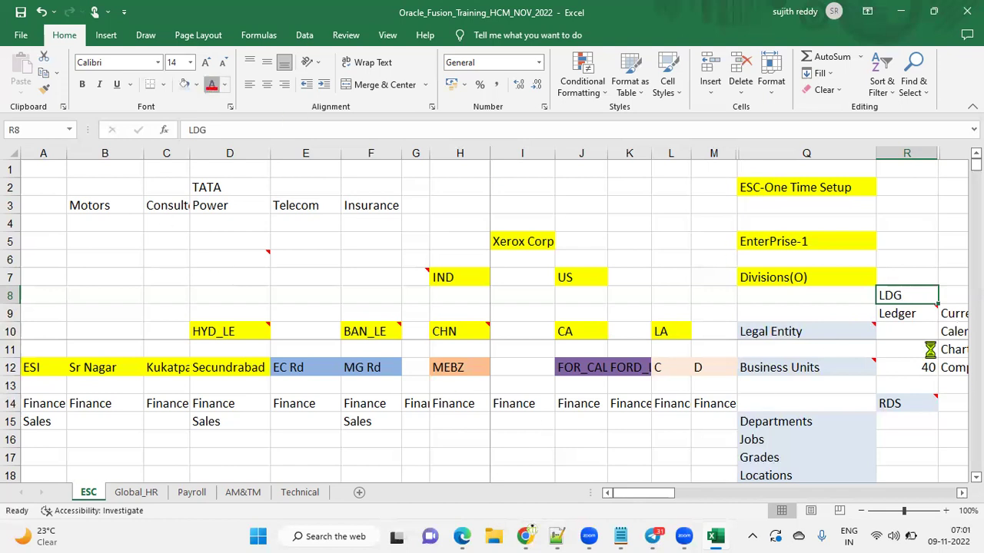
click(899, 312)
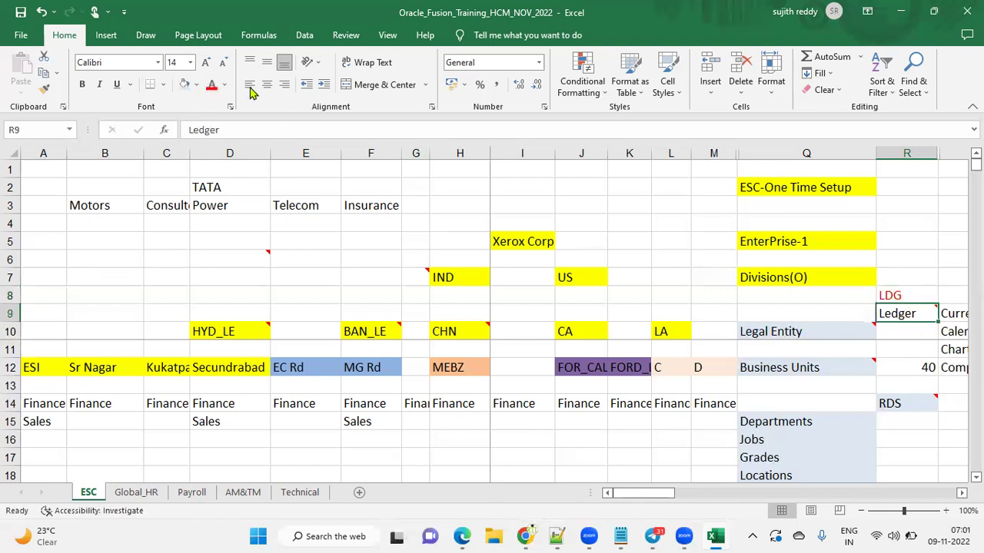
click(209, 86)
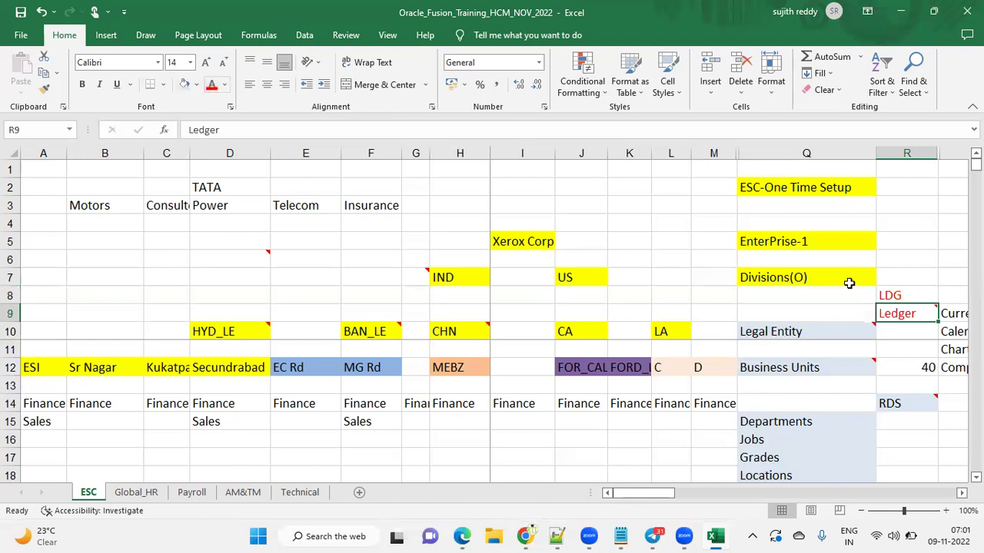
click(827, 332)
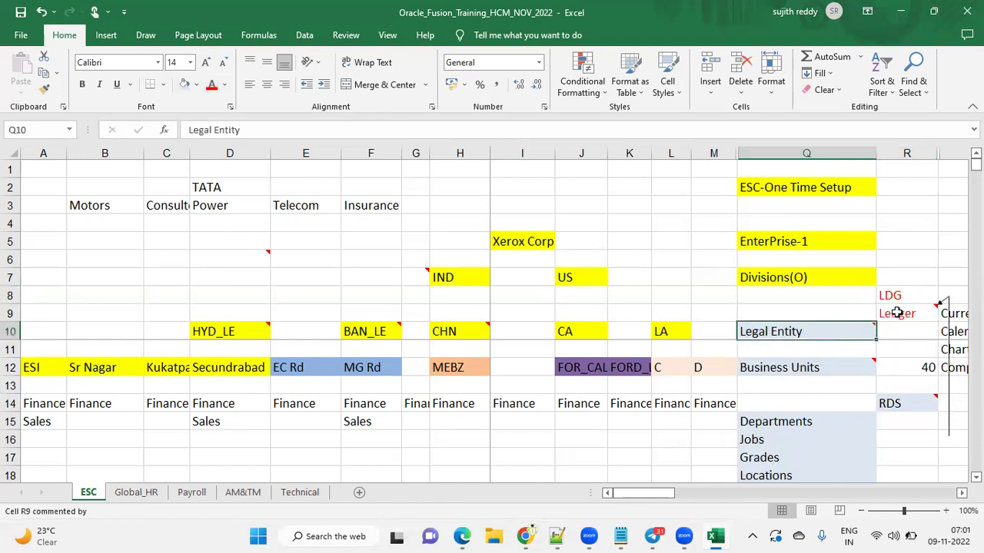
click(897, 313)
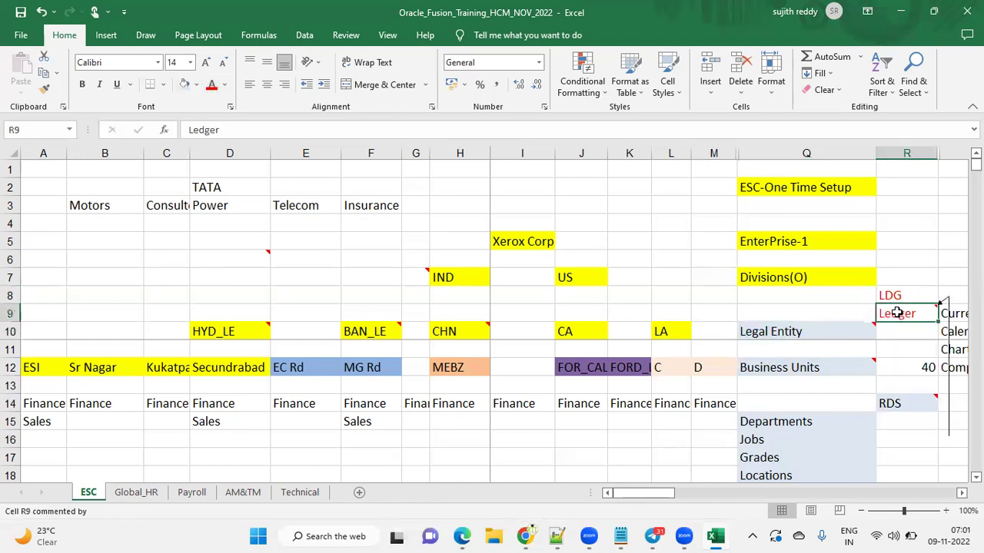
click(850, 333)
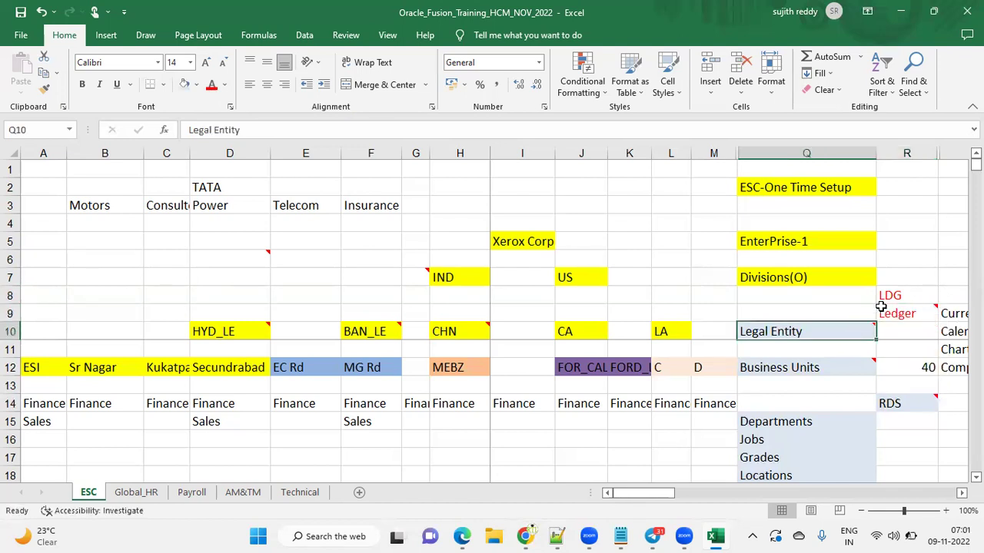
click(895, 296)
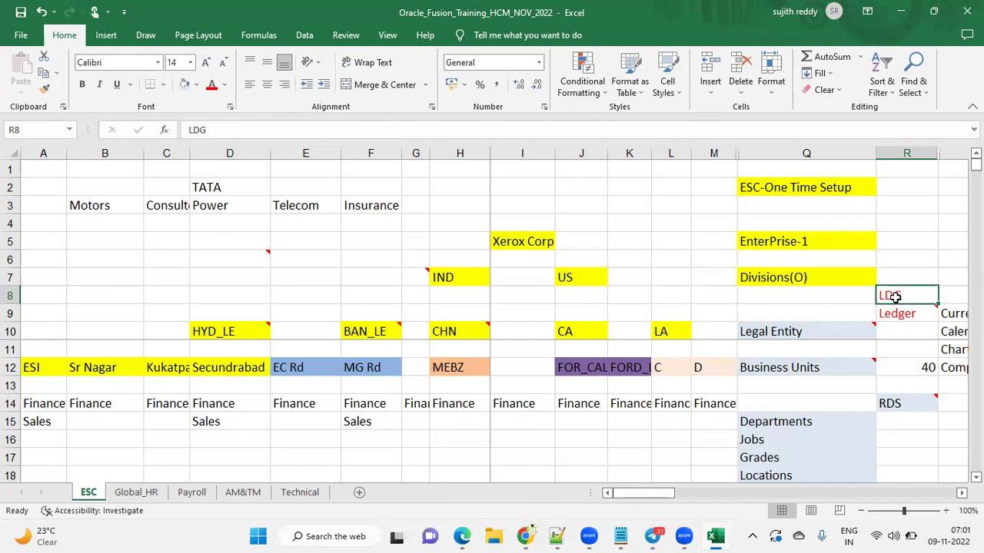
Remove the yellow fill from Divisions(O) and mark the setup items below EnterPrise-1
click(812, 278)
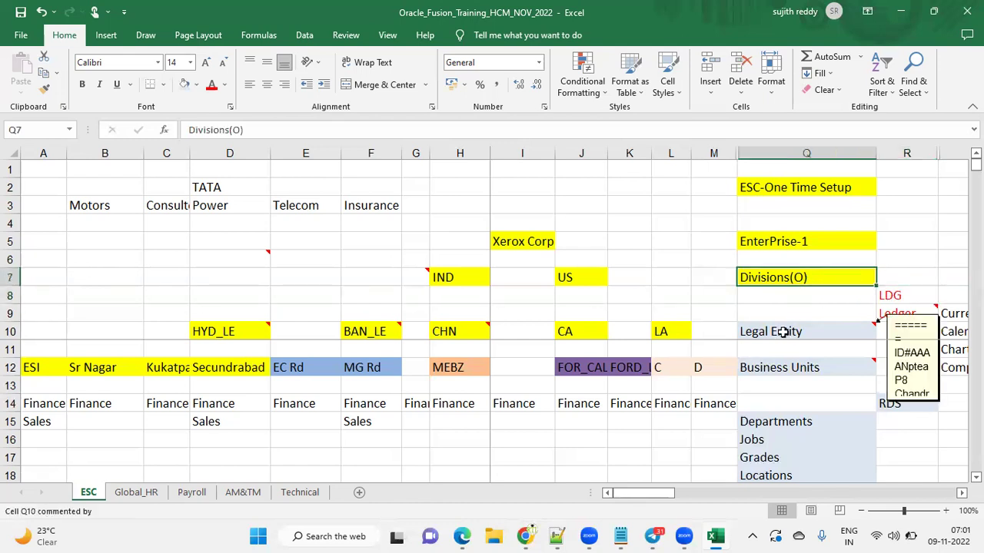
click(183, 84)
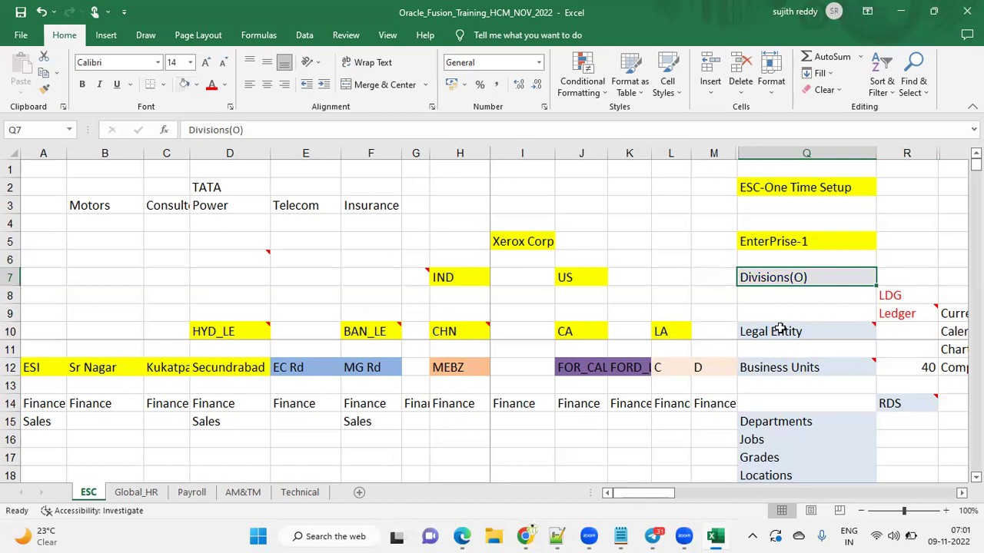
click(824, 242)
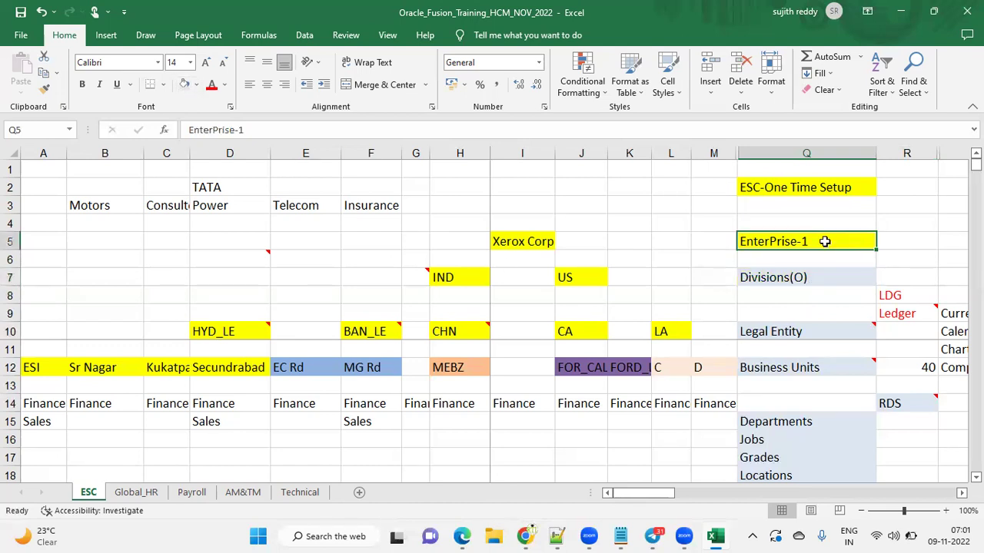
drag(835, 277, 891, 472)
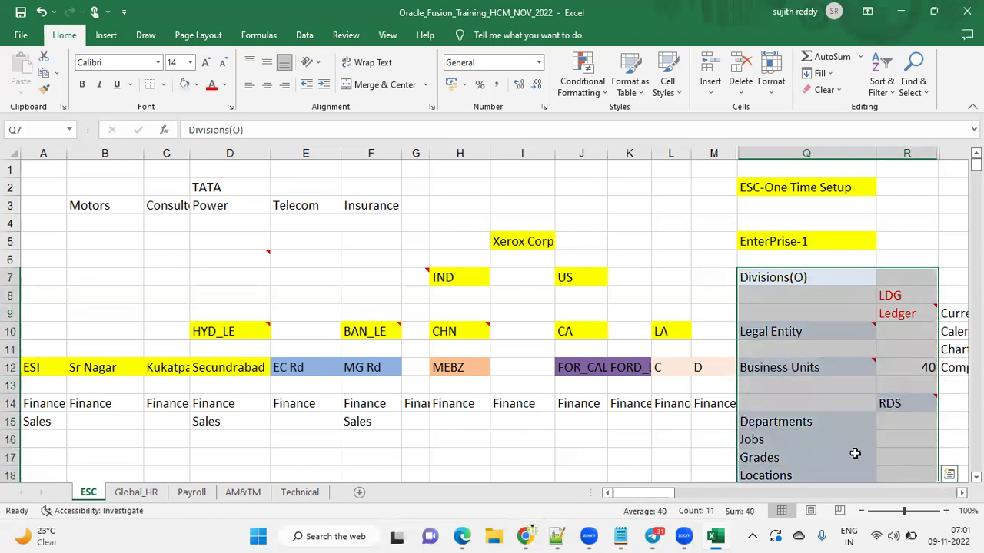
click(825, 242)
drag(811, 277, 891, 467)
Review the Legal Entity, Business Units and Departments items against EnterPrise-1
click(808, 330)
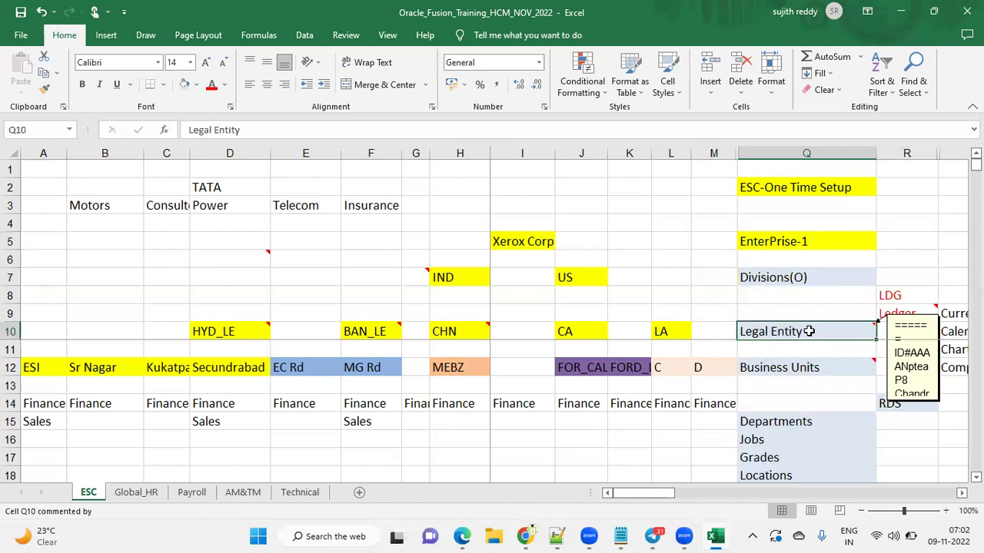
click(813, 241)
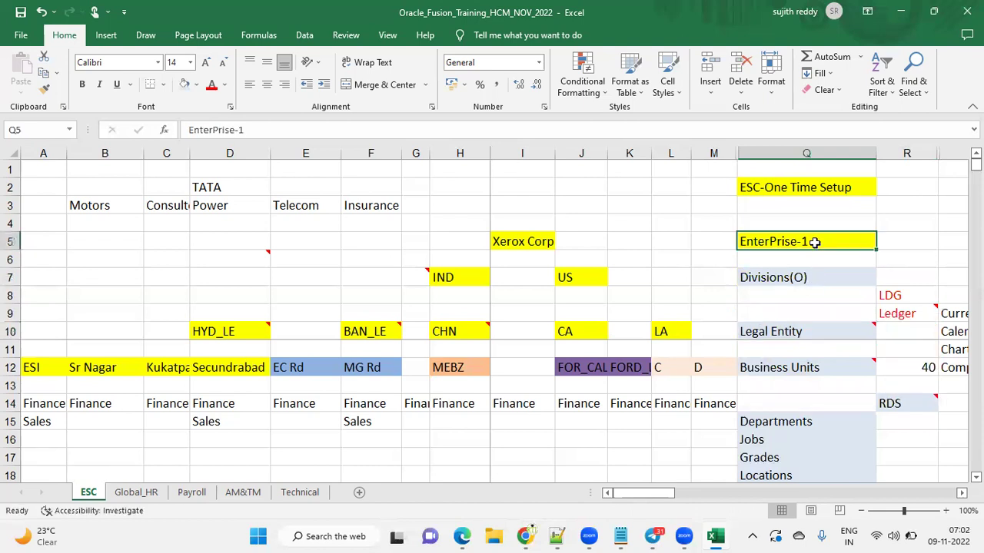
click(807, 330)
click(820, 242)
click(822, 330)
click(842, 241)
click(768, 368)
click(813, 230)
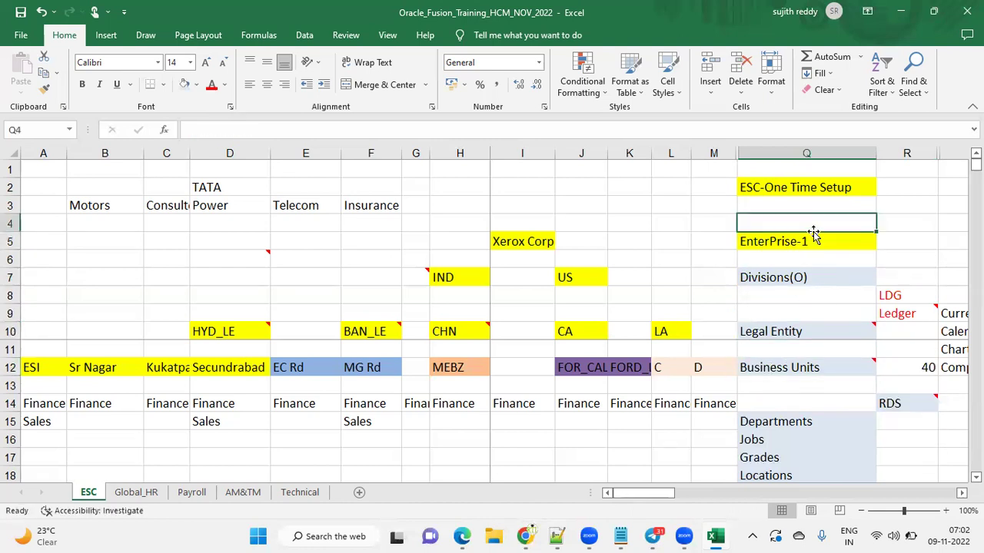
click(775, 424)
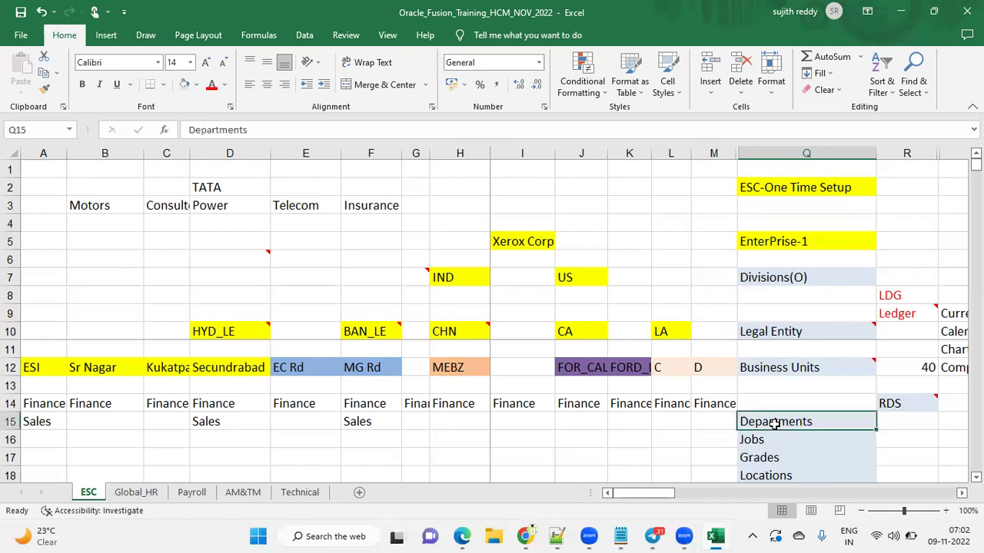
click(785, 244)
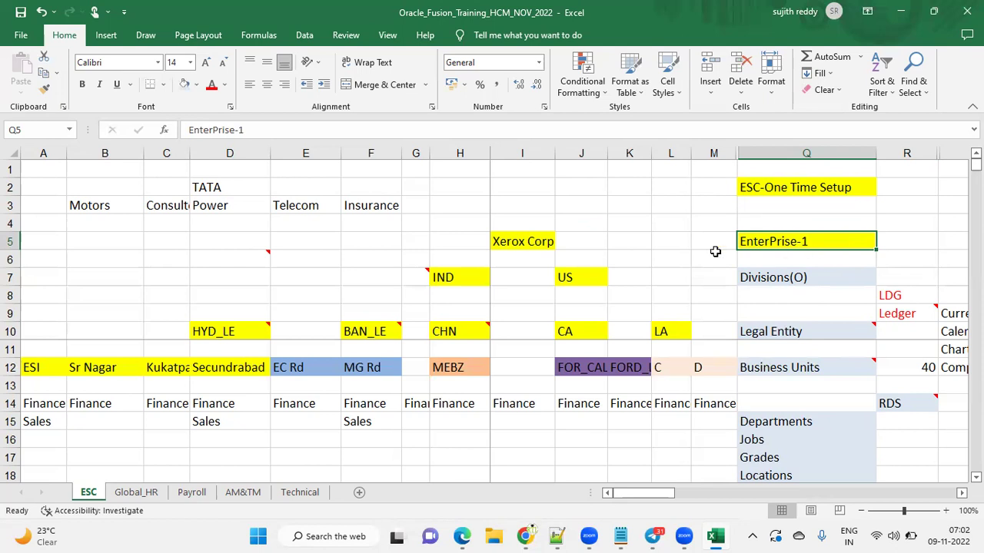
Remove EnterPrise-1's yellow fill and point out the Business Units and Jobs items
click(184, 84)
click(807, 369)
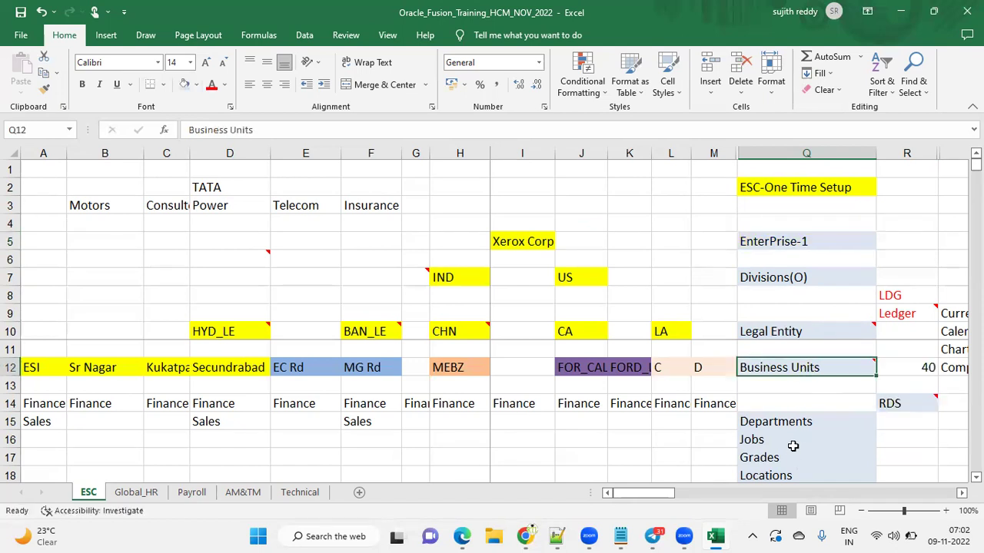
click(793, 447)
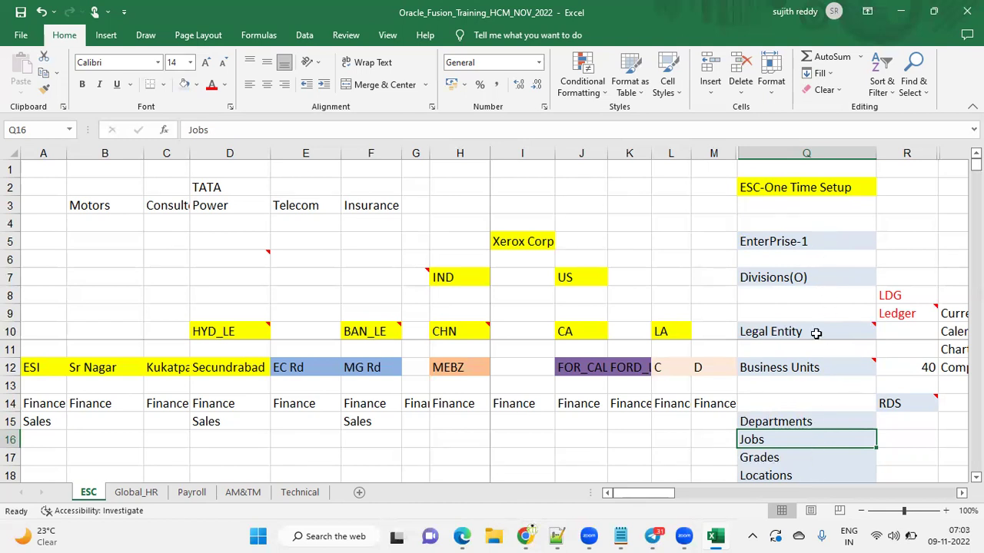
mouse_move(816, 332)
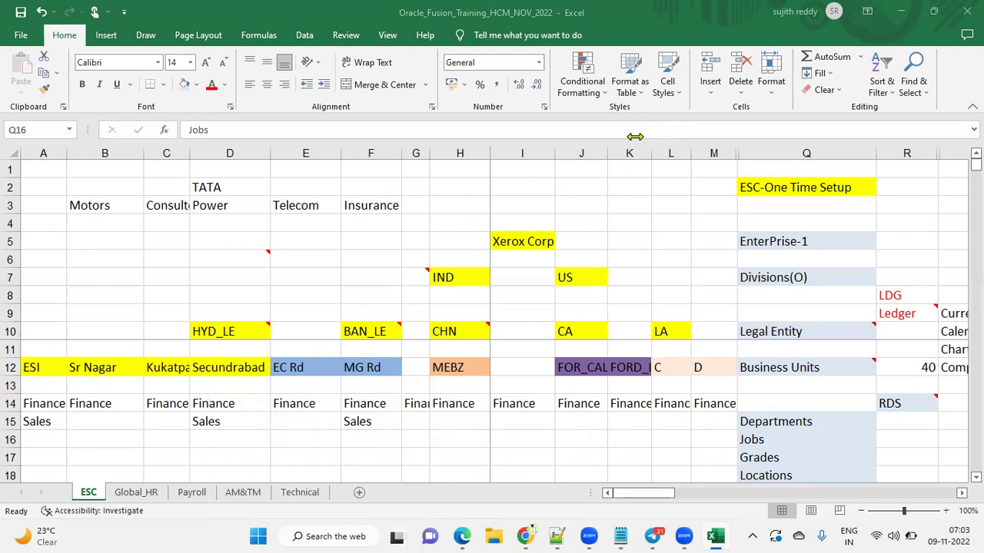
Highlight the TATA division names in row 3 and the Legal Entity item in the Excel plan
drag(98, 204, 362, 206)
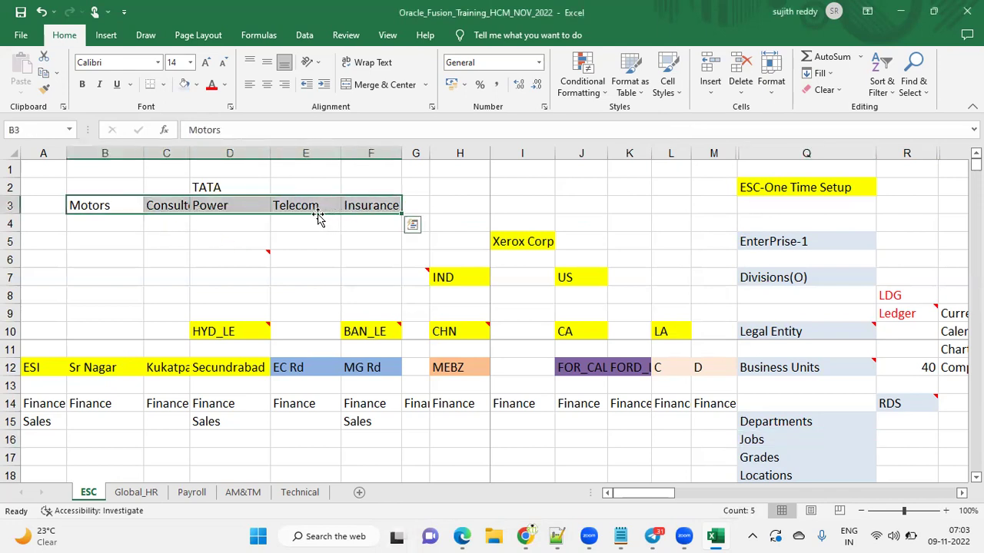
click(807, 335)
mouse_move(768, 344)
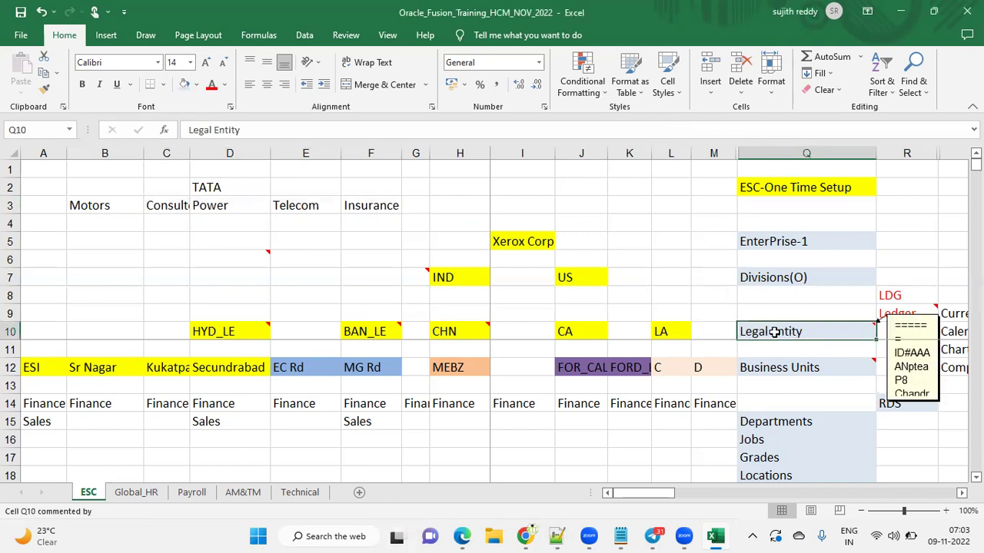
click(196, 189)
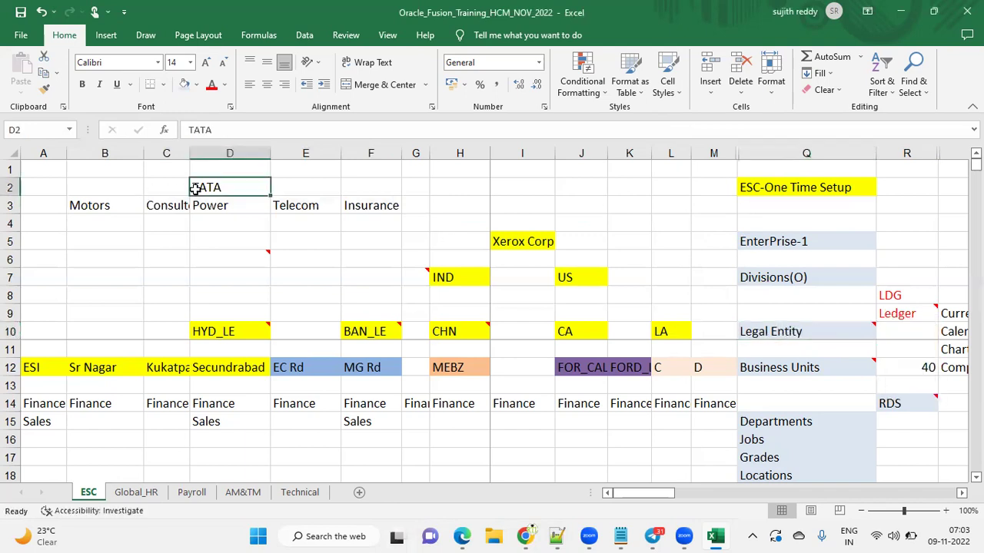
click(754, 332)
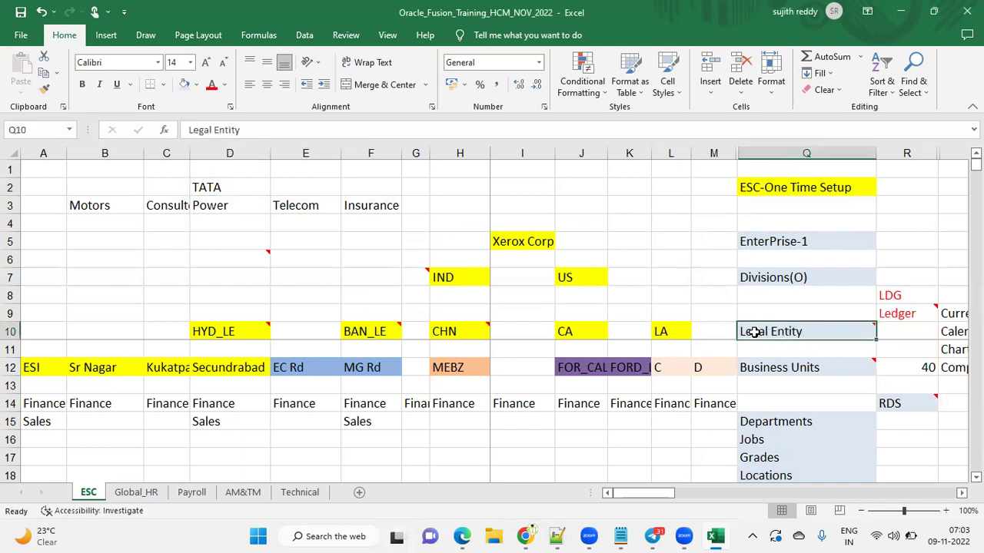
click(672, 332)
click(577, 334)
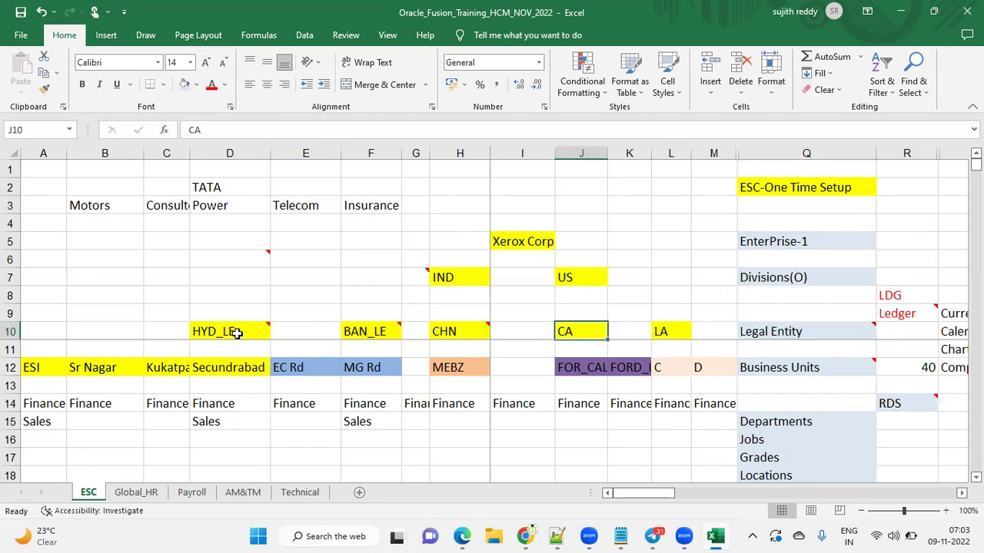
Overwrite HYD_LE, BAN_LE, CHN, CA and LA with Motors, Consultency, Power, Telecom and Insurance
click(231, 332)
text(MOtors)
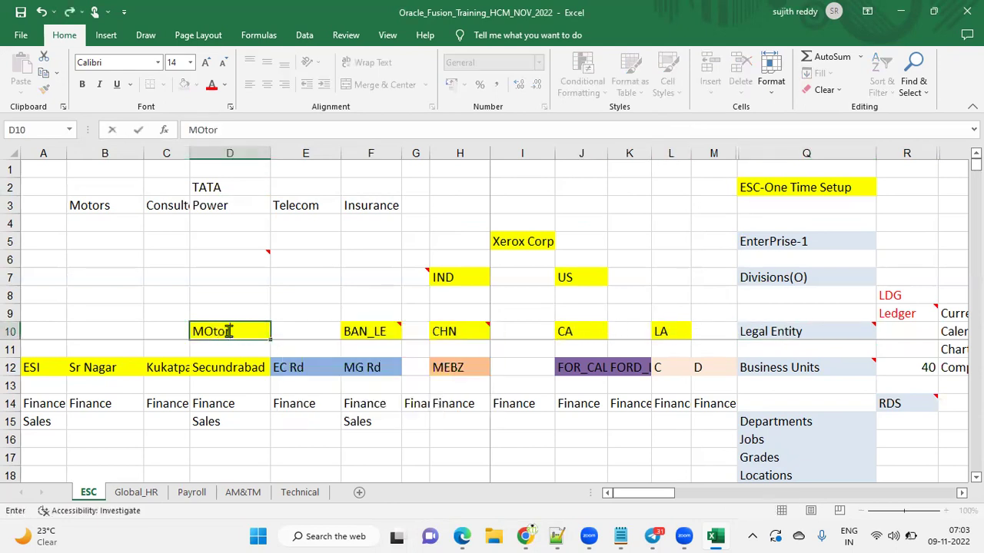
key(Tab)
key(Tab)
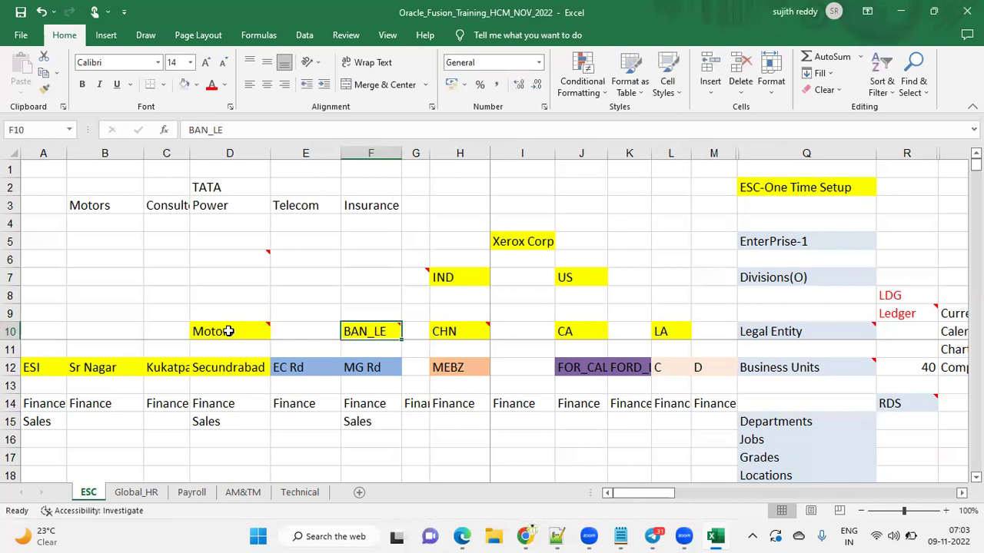
text(Consultency)
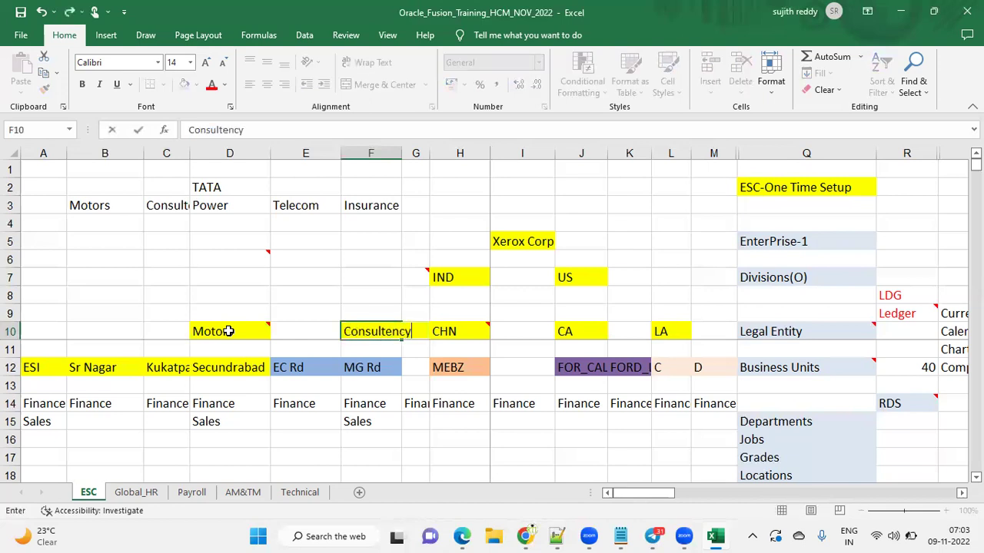
key(Tab)
key(Tab)
text(Power)
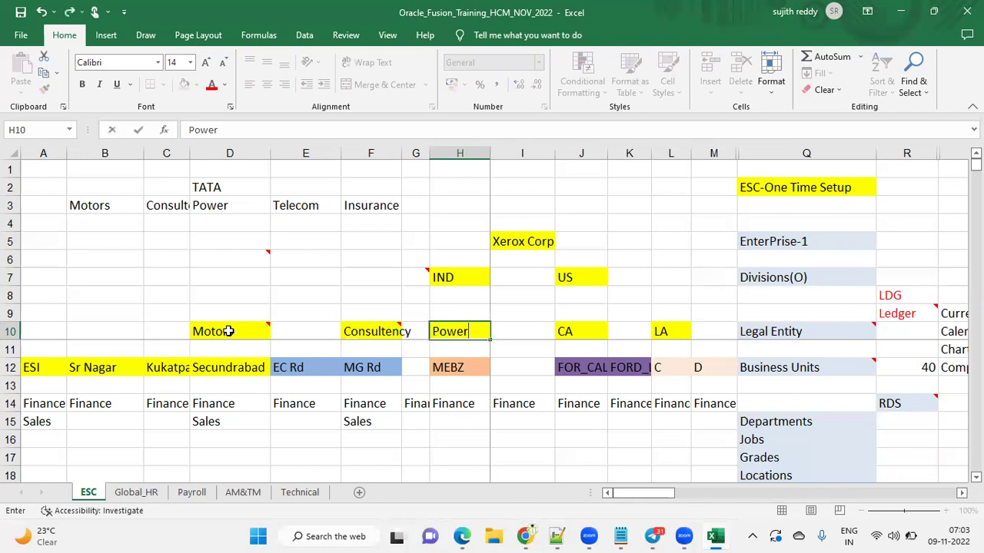
key(Tab)
key(Tab)
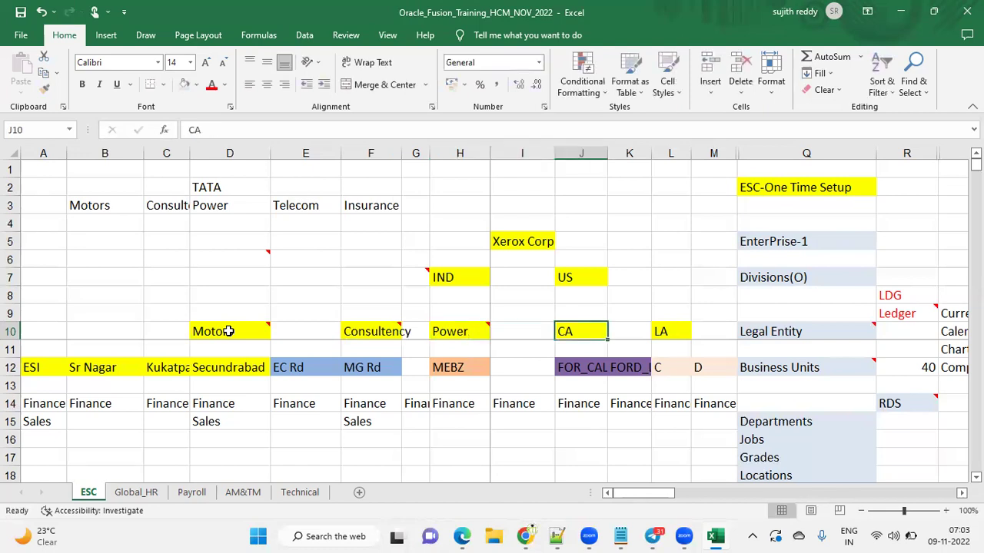
text(Telecom)
key(Tab)
key(Tab)
text(Insurence)
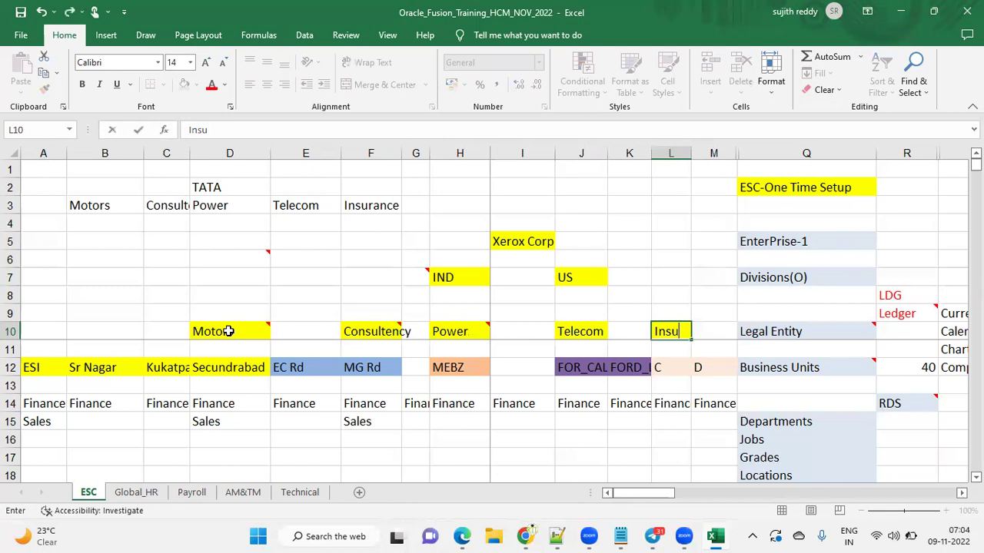
click(498, 241)
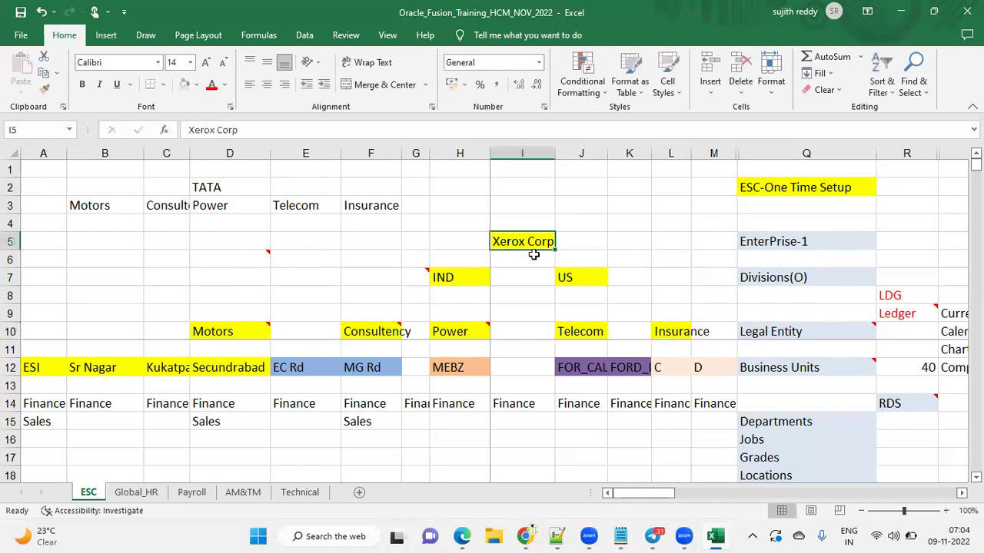
text(TATA)
click(611, 244)
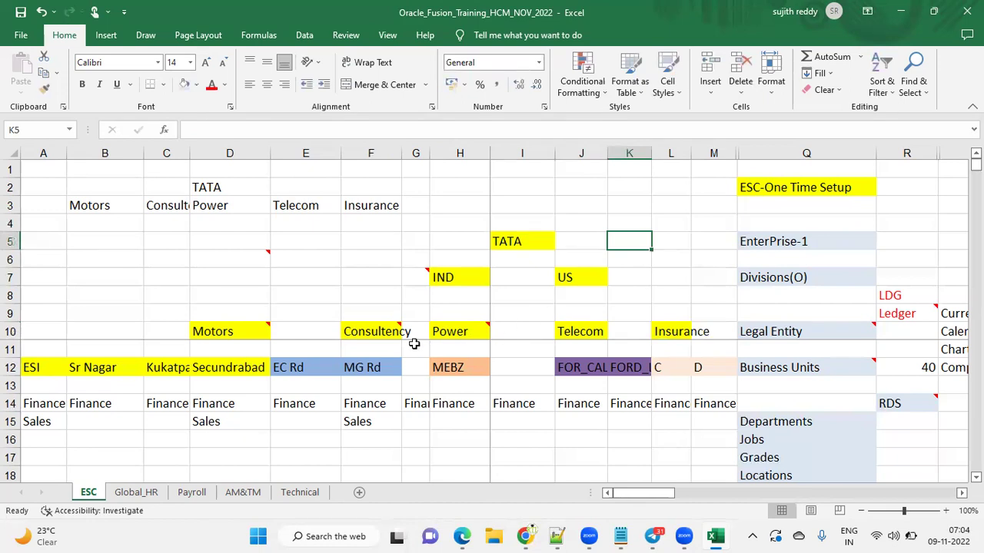
click(384, 332)
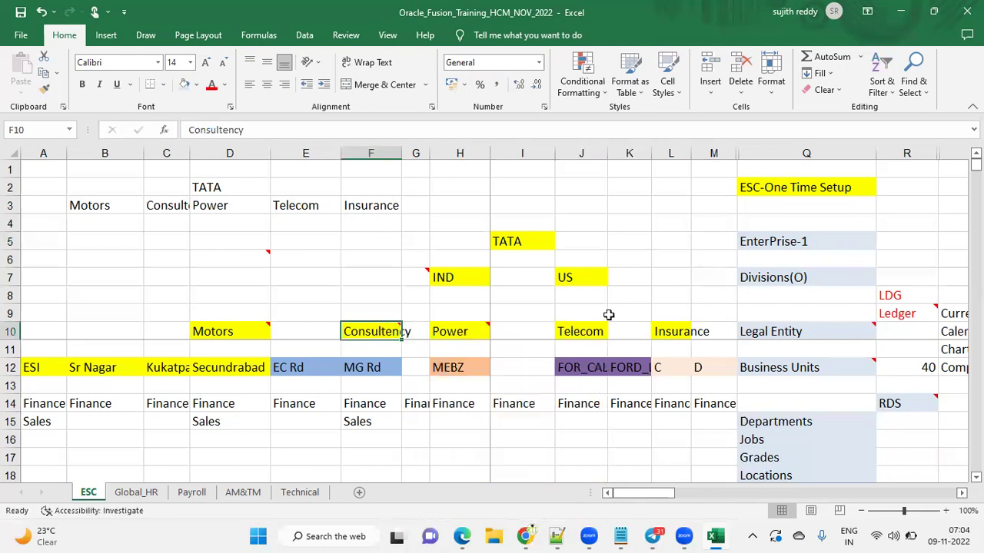
click(604, 331)
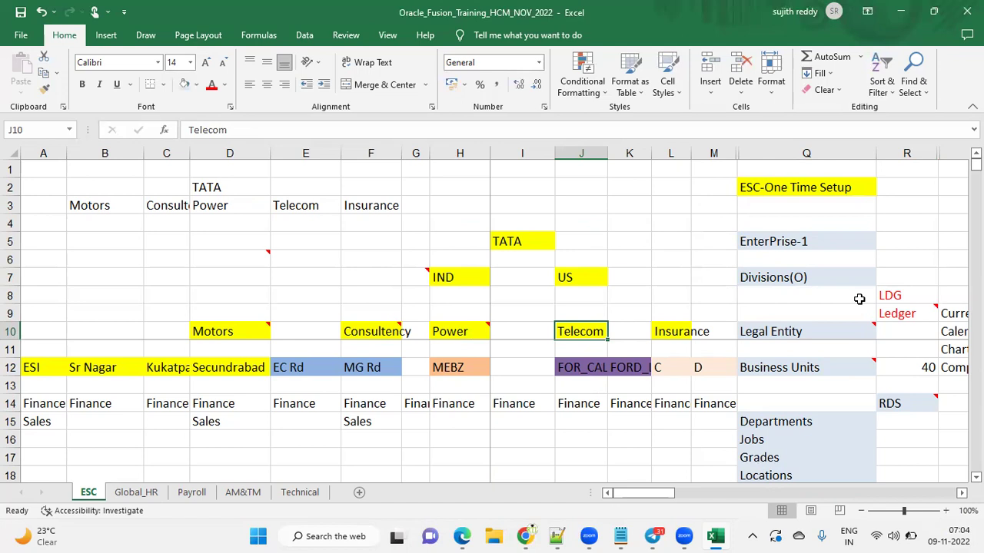
click(773, 184)
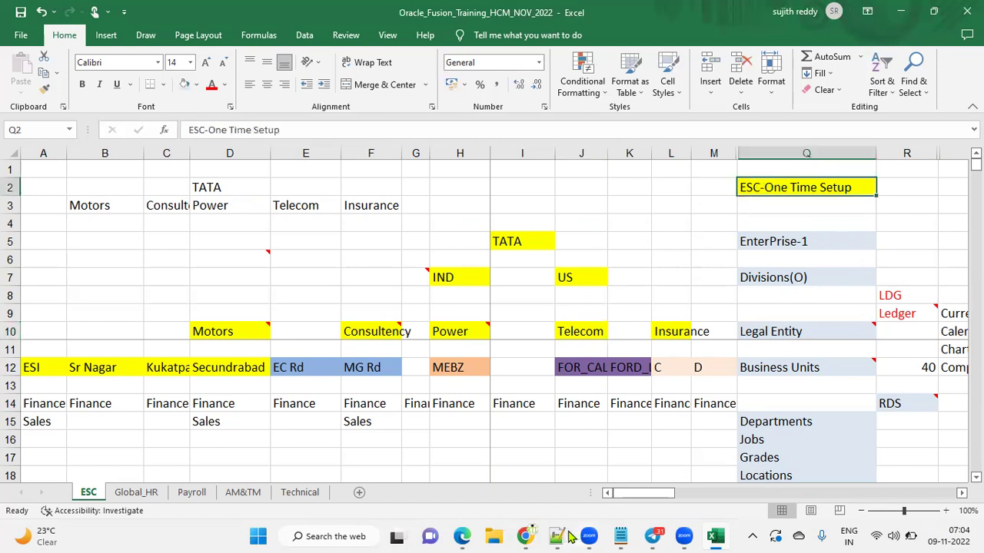
mouse_move(566, 530)
mouse_move(526, 536)
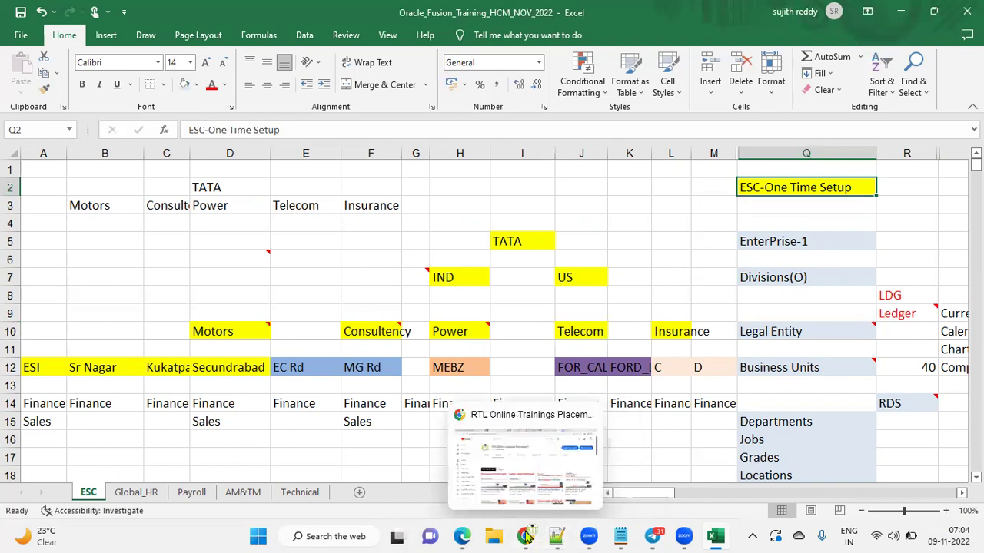
Highlight ESC on line 20 of the Notepad++ notes, then bring up Excel and the browser
click(556, 536)
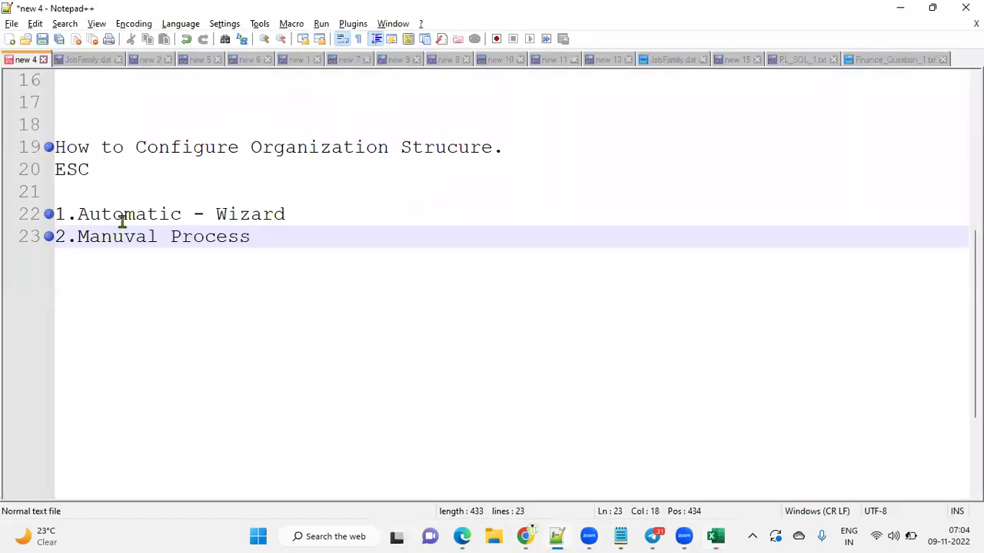
drag(56, 169, 90, 169)
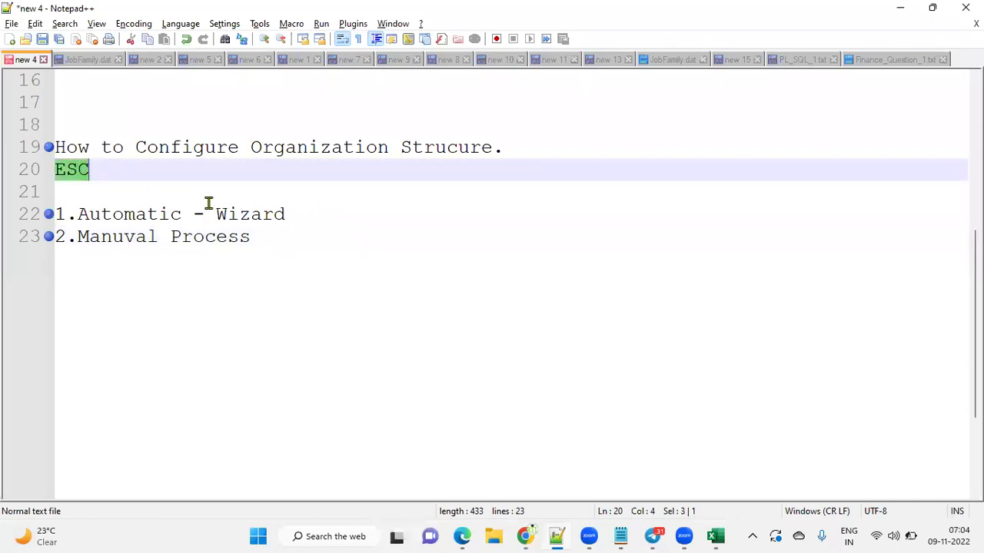
mouse_move(525, 535)
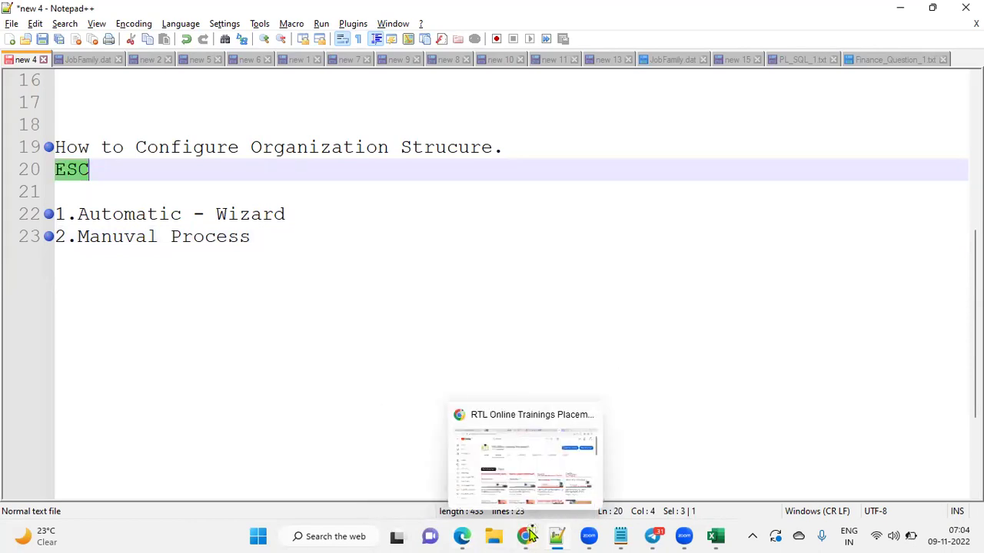
click(715, 536)
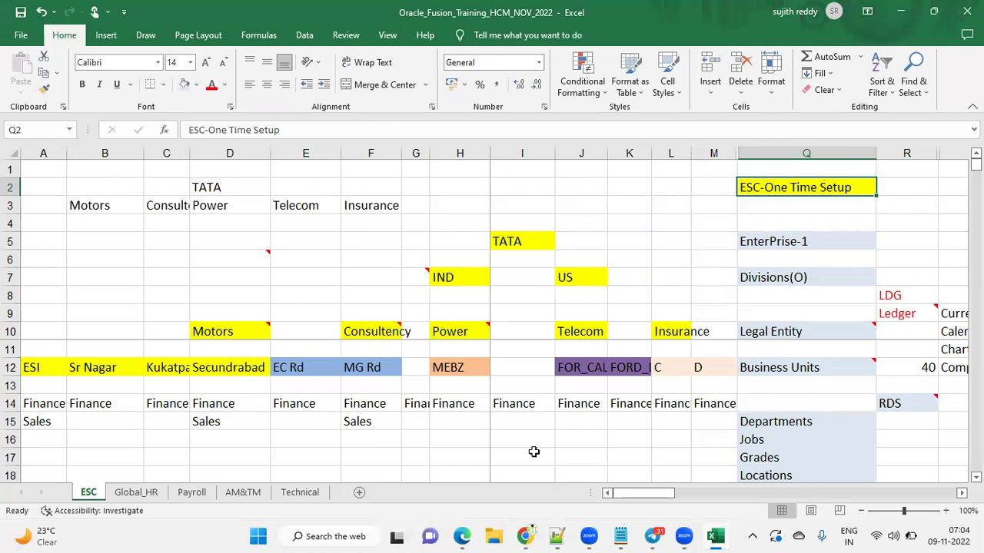
click(462, 535)
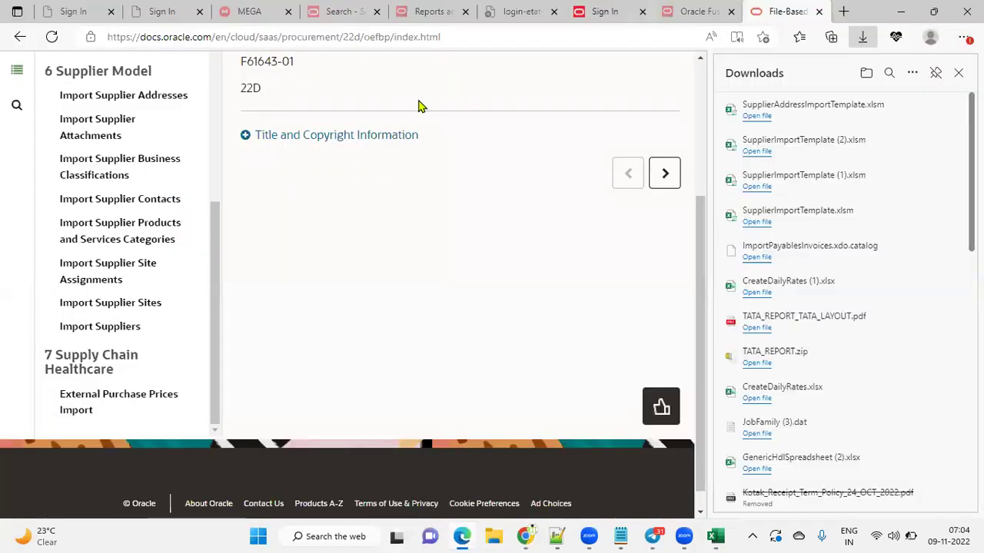
Close the downloads list, dismiss the Page Expired message and sign back in to Oracle
click(433, 12)
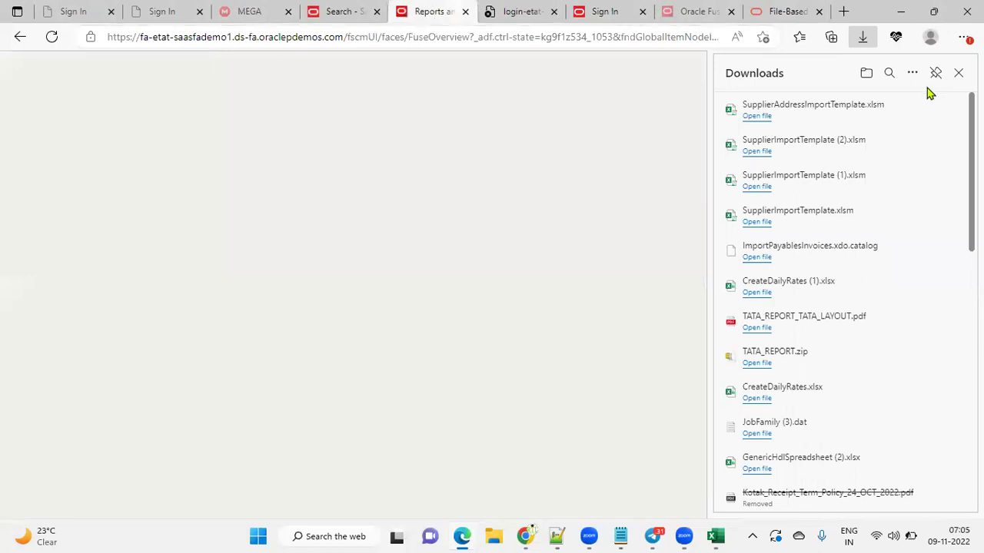
click(958, 72)
click(356, 12)
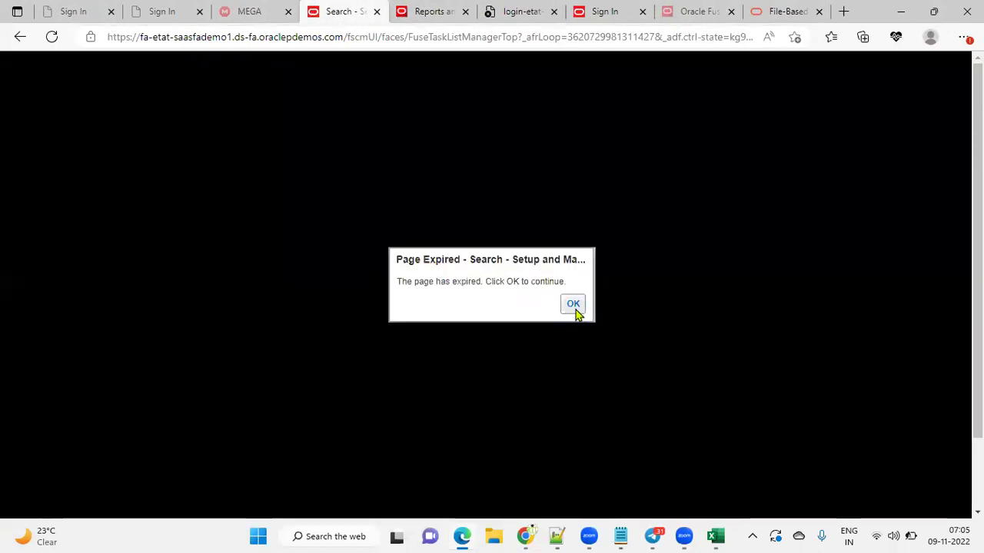
click(576, 310)
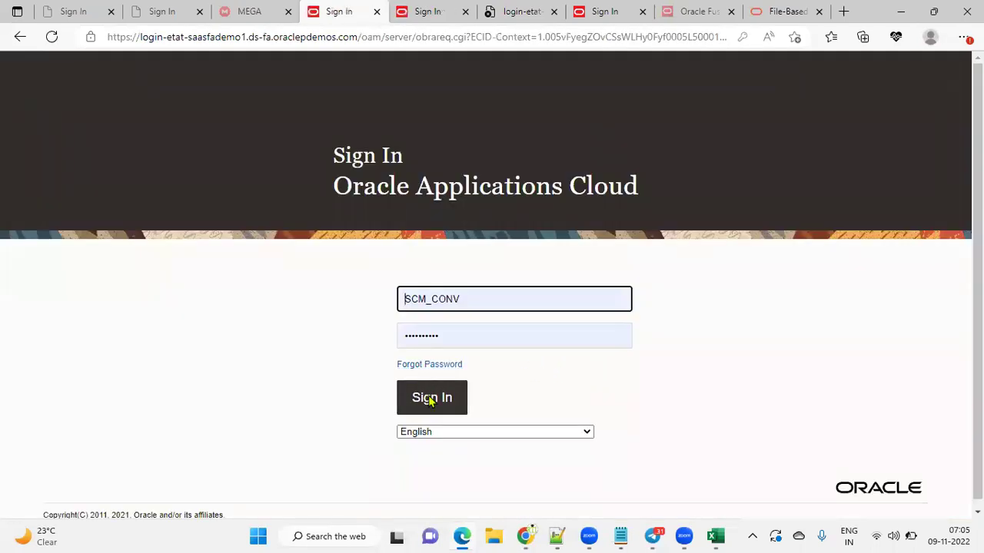
click(431, 398)
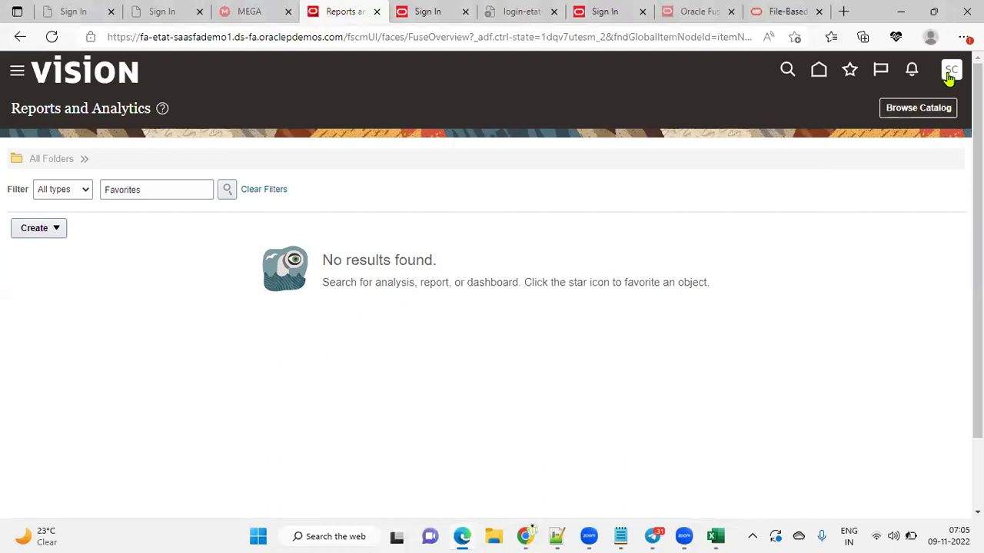
Go to Setup and Maintenance and open the NOV_HCM_IMPL implementation project from the tasks panel
click(950, 72)
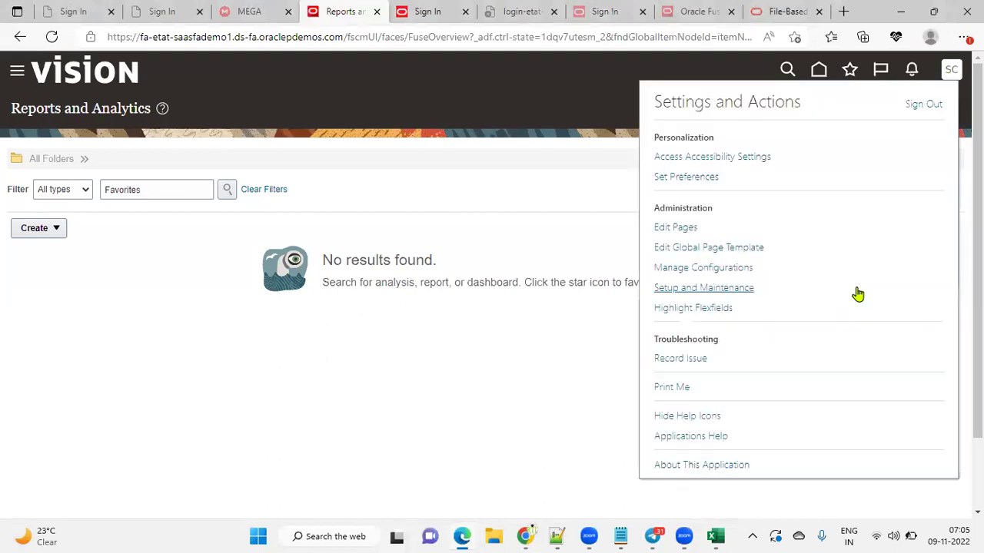
click(734, 291)
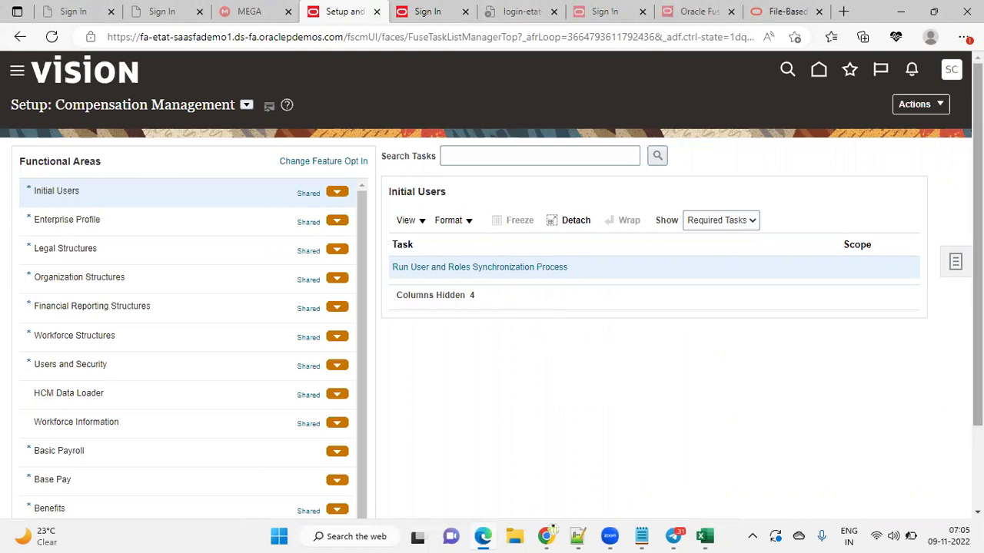
click(958, 262)
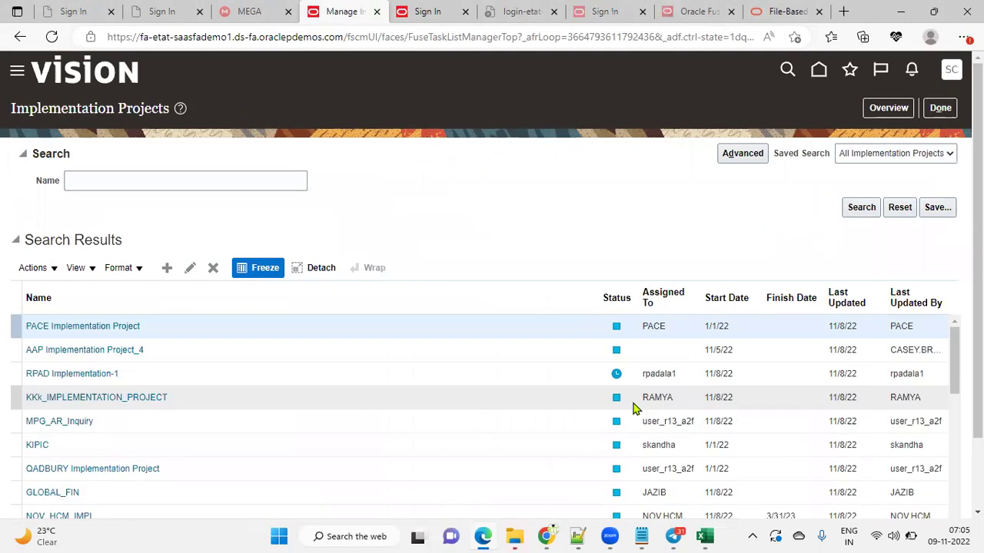
scroll(154, 419, down, 1)
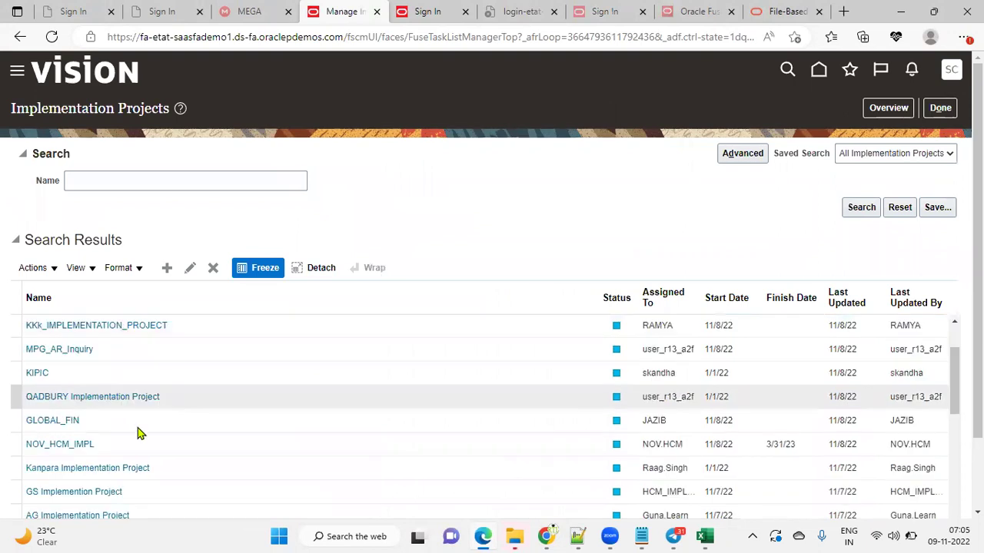
click(76, 444)
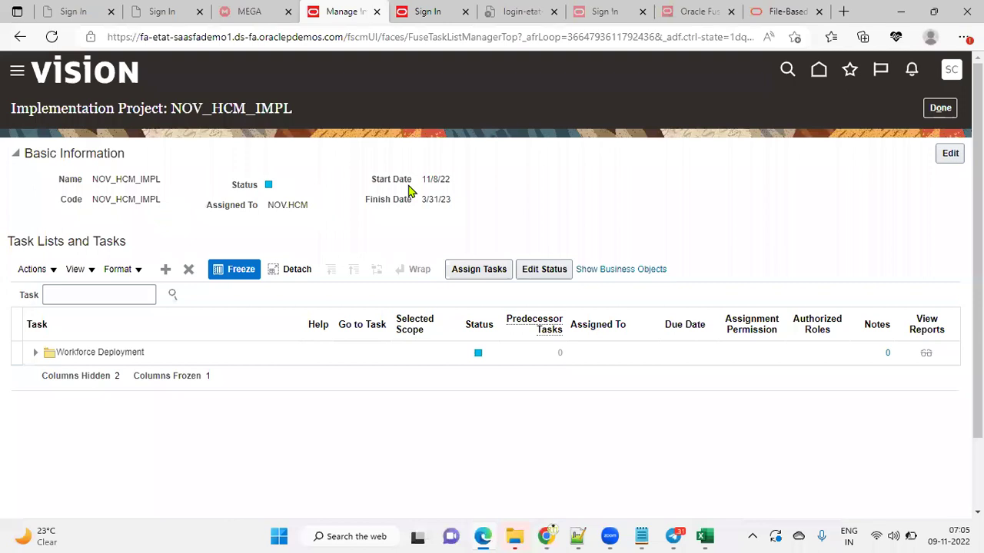
Search the project's tasks for 'establish' and launch the Establish Enterprise Structures task
click(144, 298)
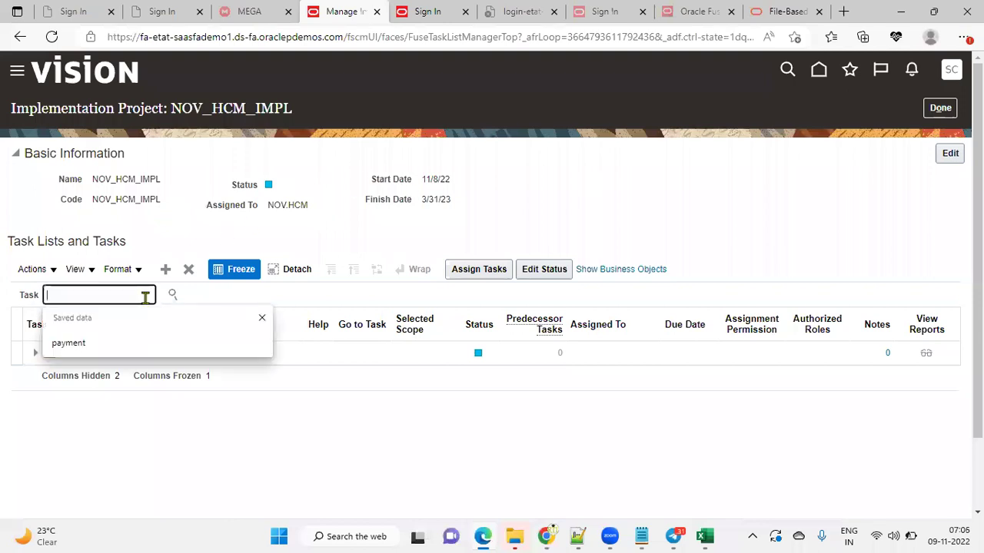
text(establ)
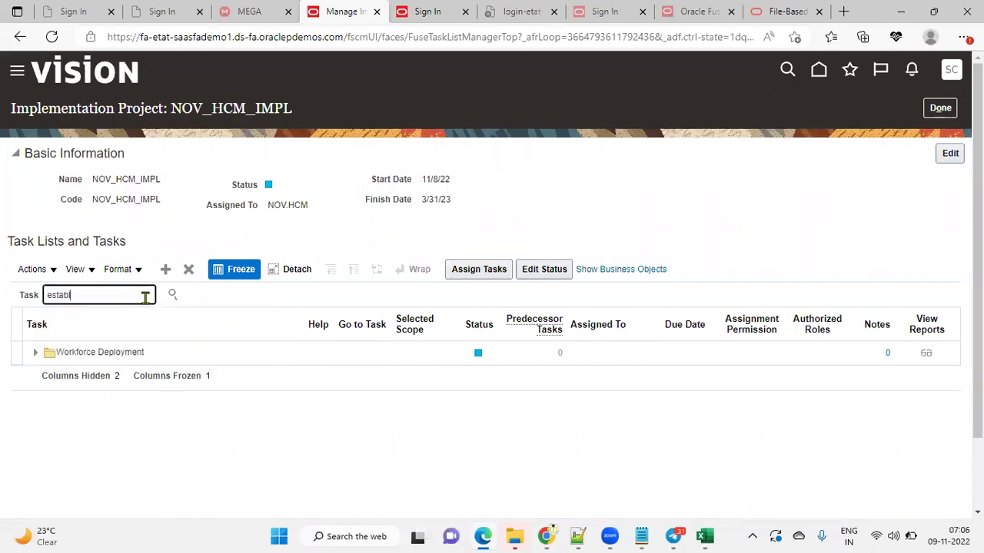
text(ish)
key(Return)
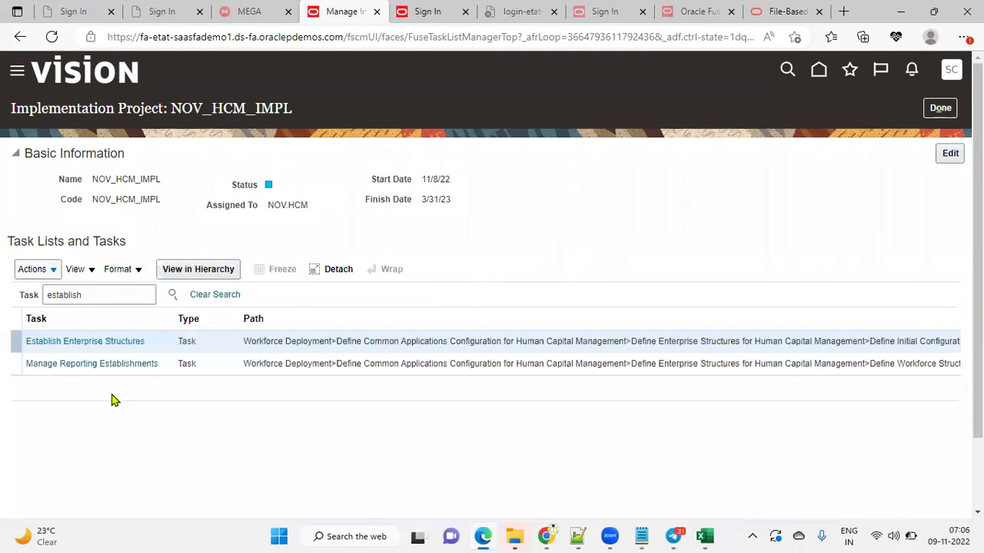
click(111, 348)
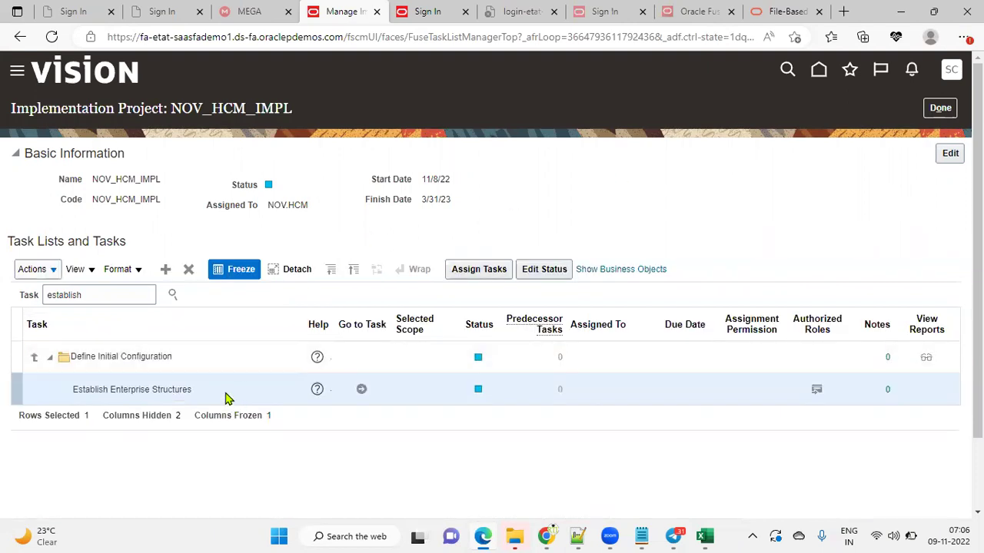
click(362, 390)
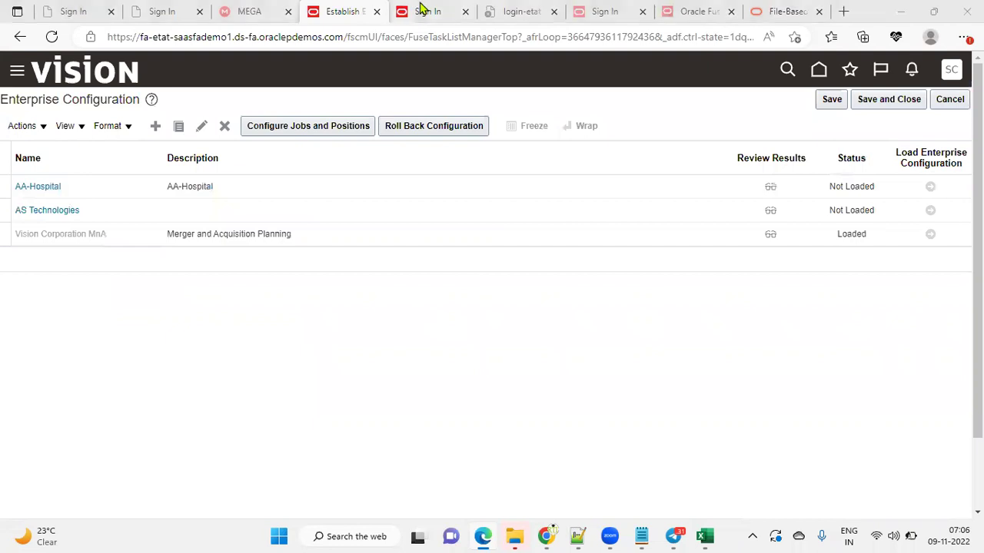
drag(2, 158, 153, 279)
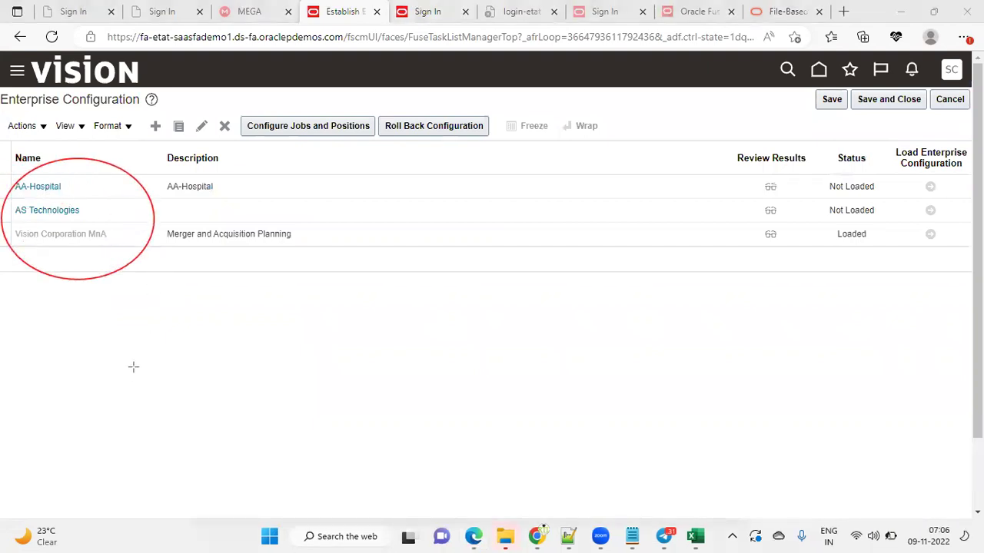
mouse_move(829, 222)
mouse_down()
mouse_move(853, 243)
mouse_move(881, 246)
mouse_up()
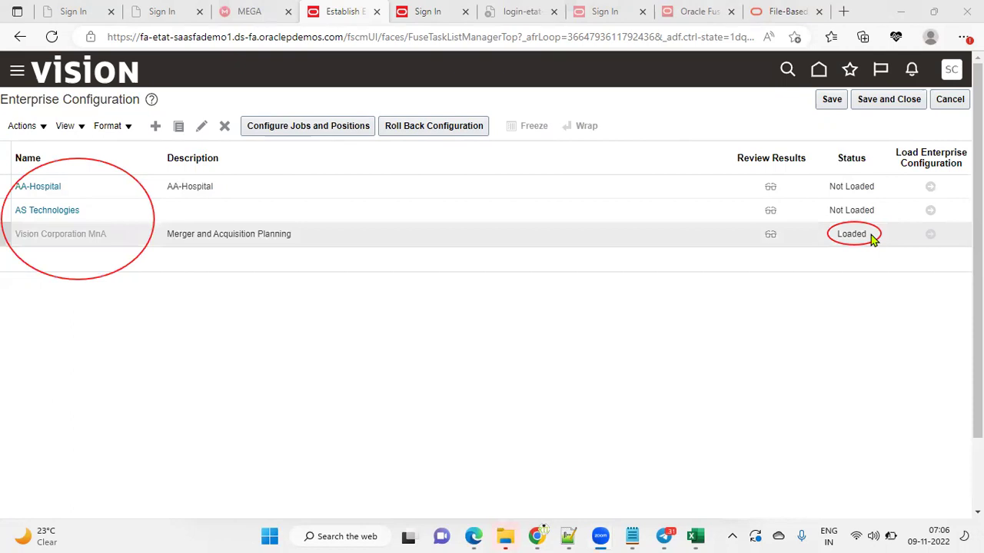
drag(873, 186, 828, 187)
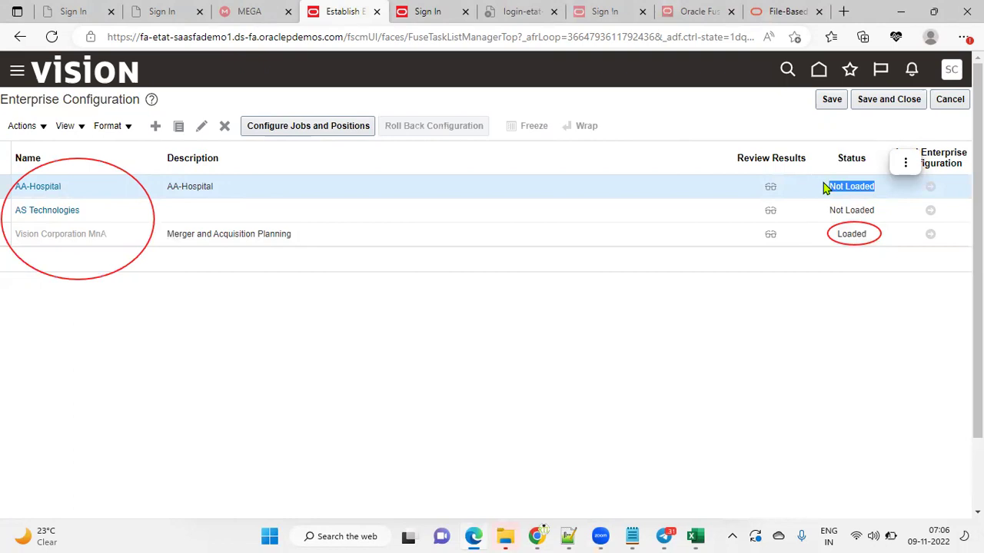
click(856, 236)
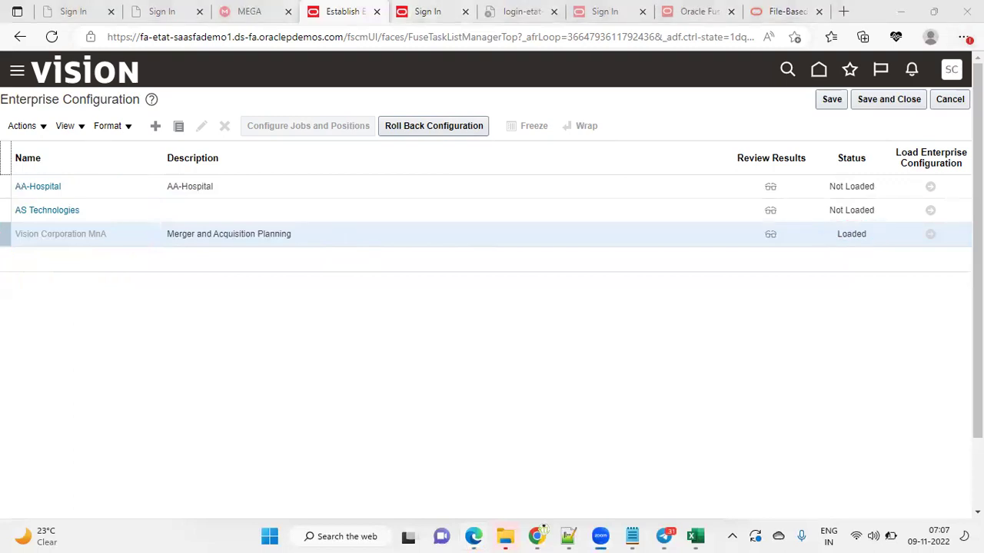
Put the browser in full screen, select the AS Technologies row and start a new configuration
click(963, 37)
click(933, 112)
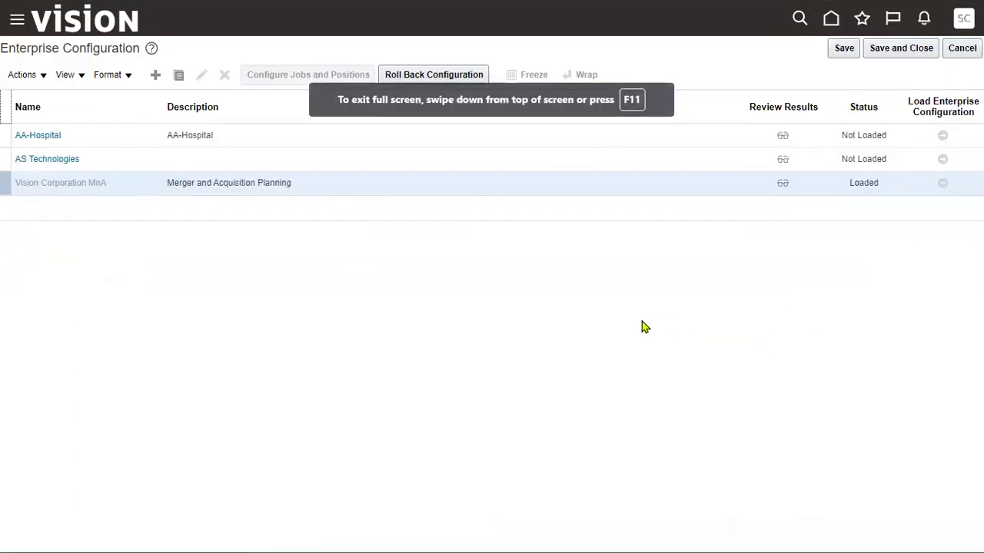
click(872, 184)
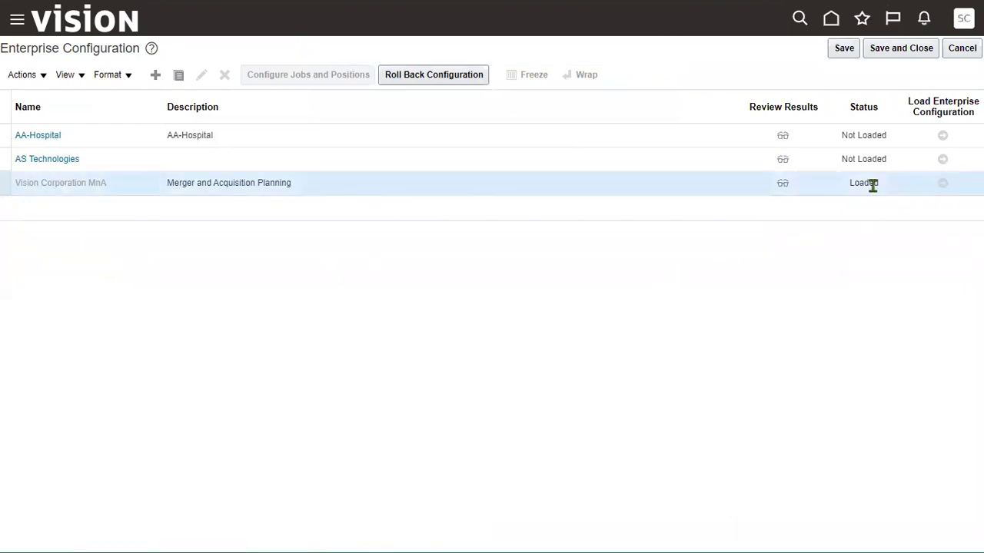
click(945, 163)
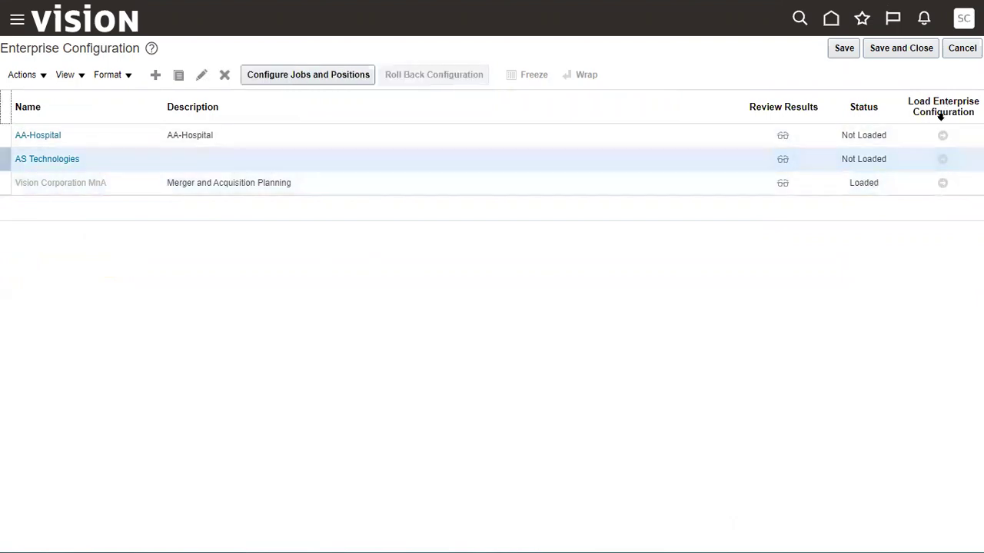
click(869, 182)
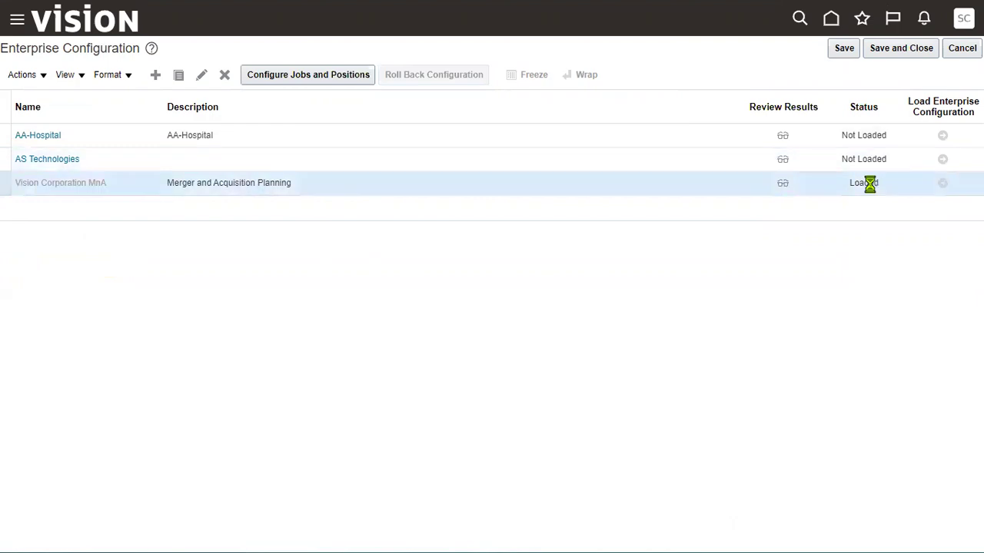
click(867, 159)
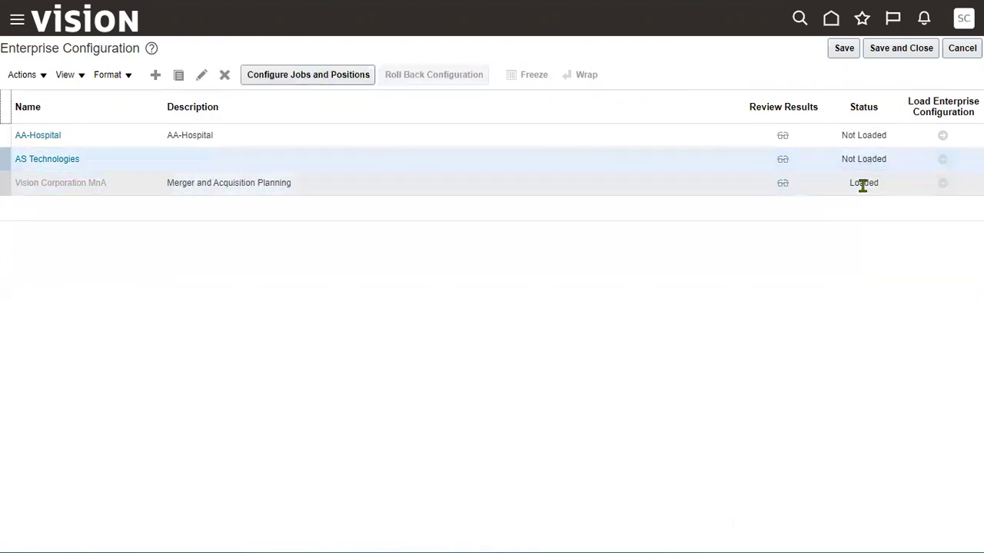
click(863, 186)
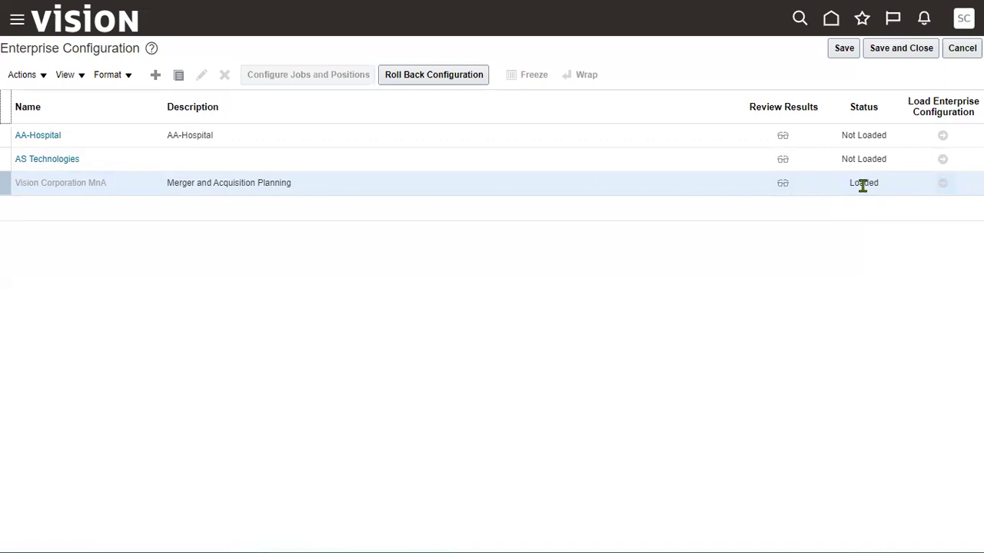
click(871, 158)
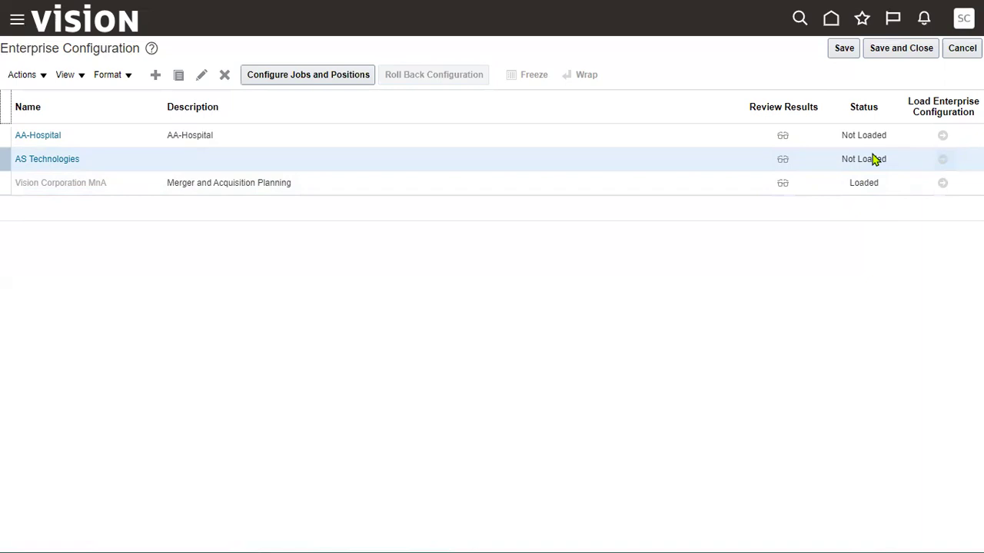
click(881, 183)
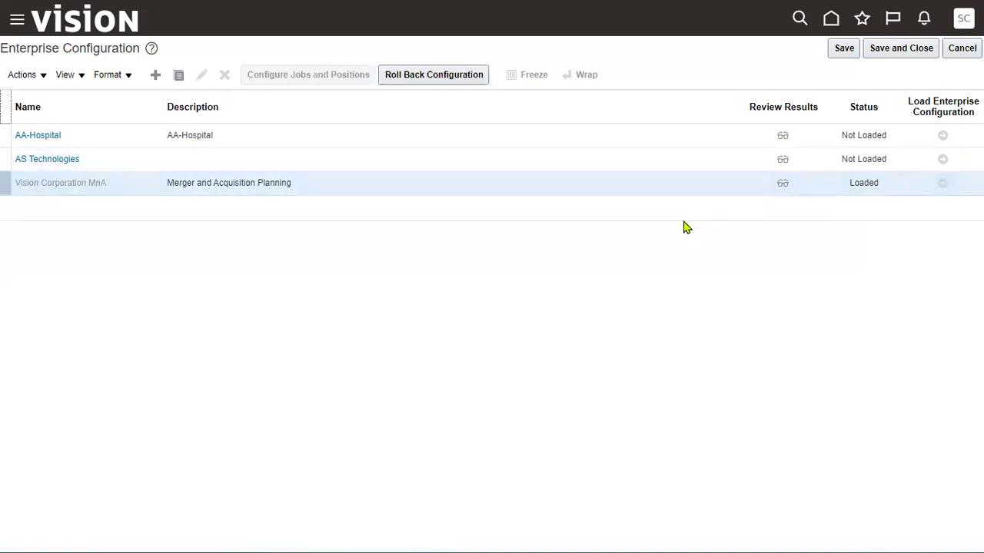
click(707, 159)
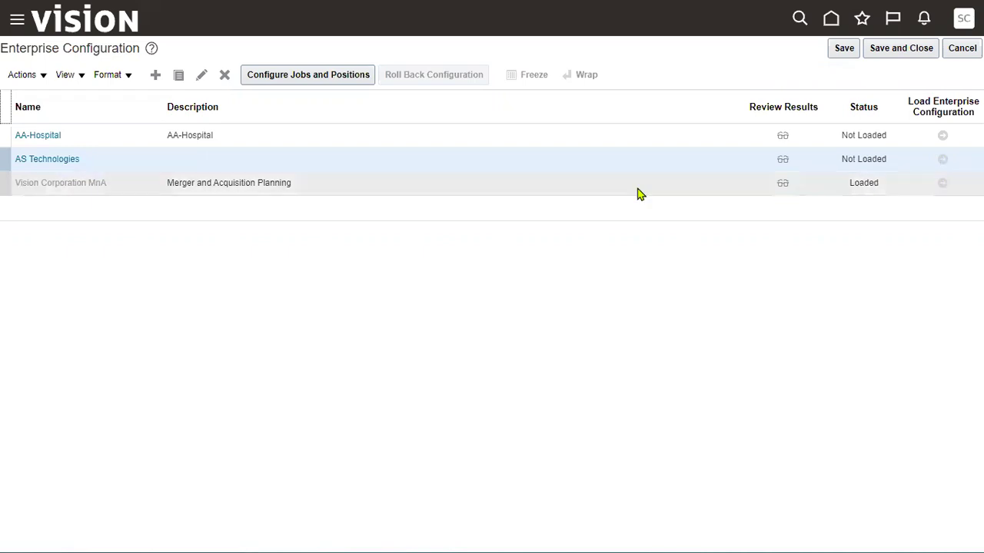
click(154, 76)
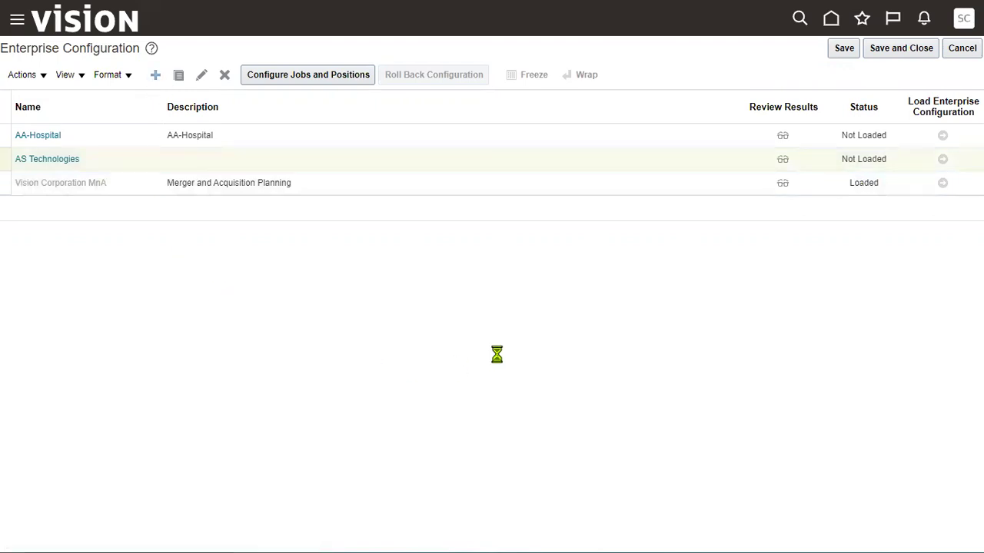
Create a configuration with name and description 'TATA Enterprise'
text(TATA)
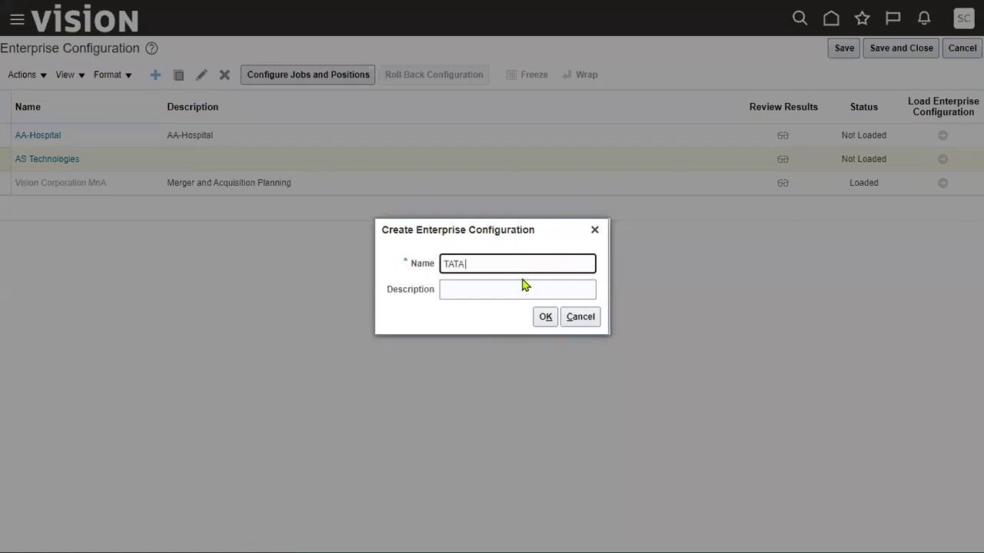
text( Enterprise)
key(ctrl+a)
key(ctrl+c)
click(522, 289)
key(ctrl+v)
click(545, 317)
Check the enterprise entry in the Excel plan and return to the wizard
key(alt+Tab)
key(alt+Tab)
key(alt+Tab)
key(alt+Tab)
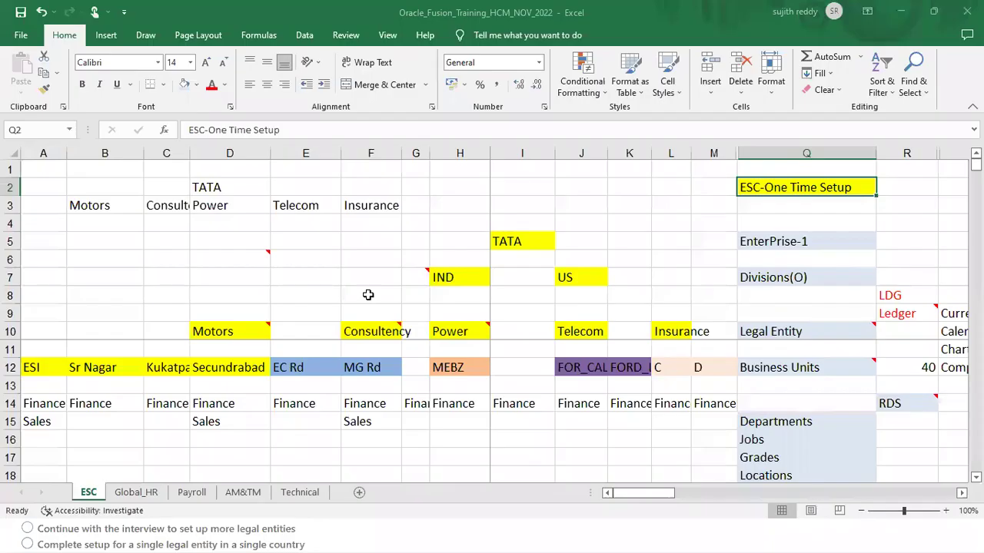
click(807, 243)
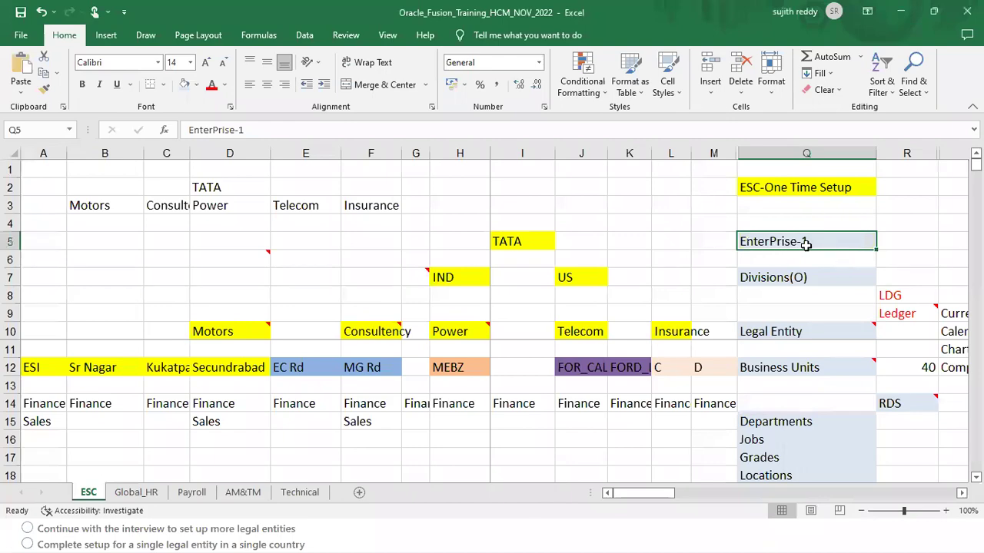
key(alt+Tab)
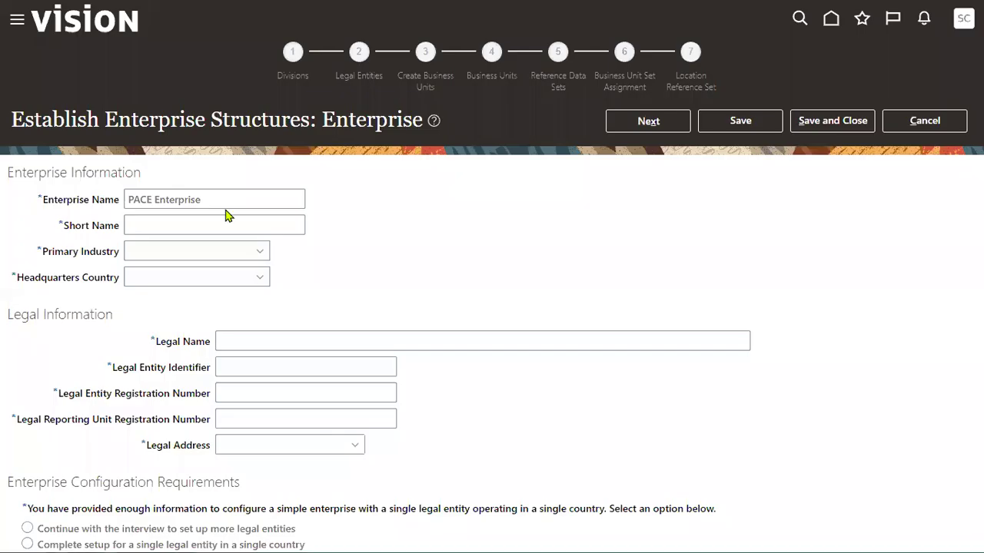
Enter TATA Enterprise, short name TATA, industry Construction and headquarters country United States
text(TATA)
key(BackSpace)
key(BackSpace)
key(ctrl+v)
key(Tab)
text(TATA)
key(Tab)
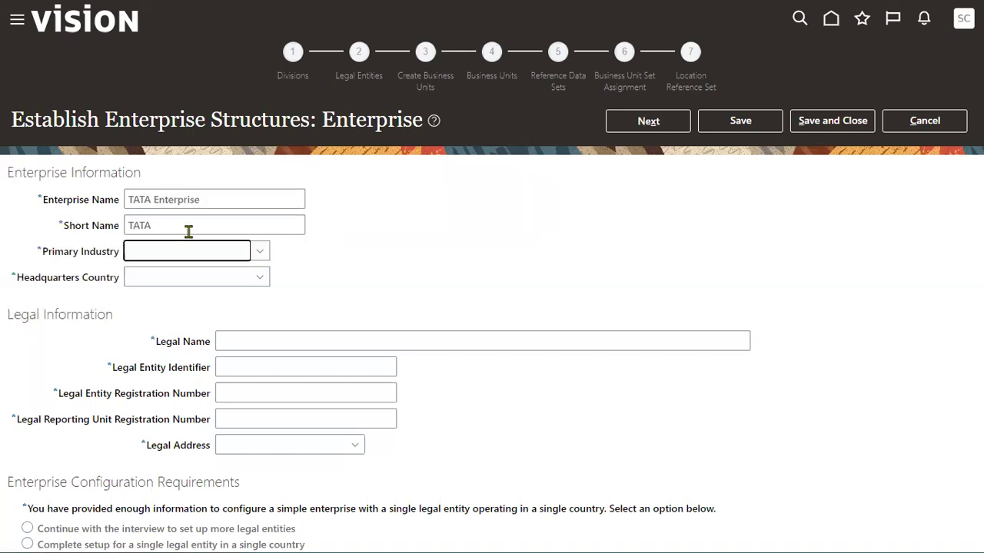
click(203, 255)
scroll(286, 393, down, 1)
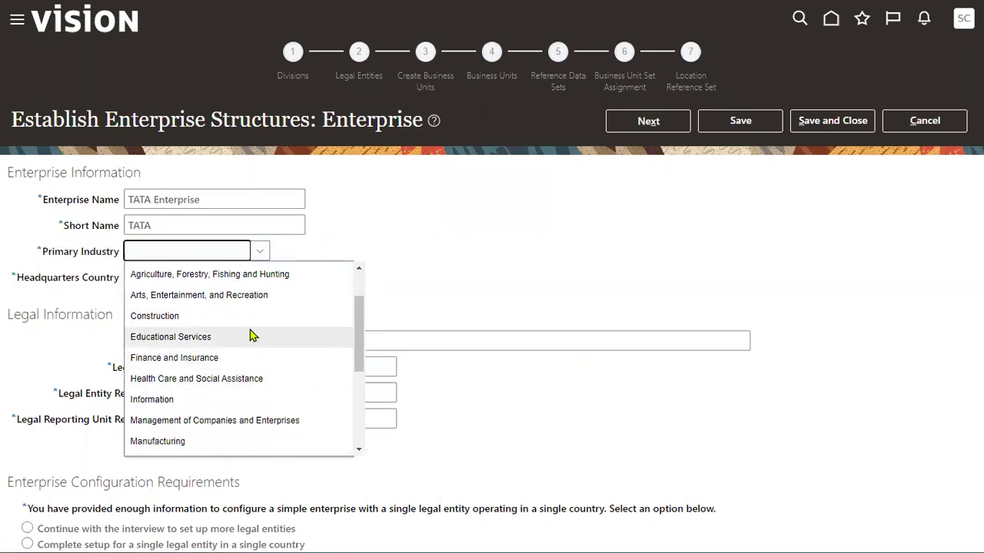
click(251, 306)
click(217, 274)
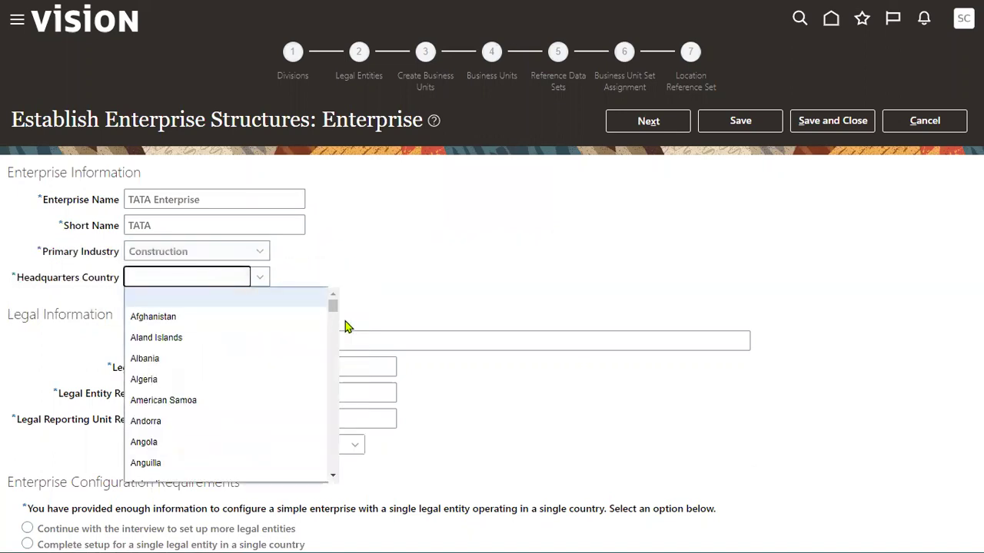
drag(333, 307, 338, 459)
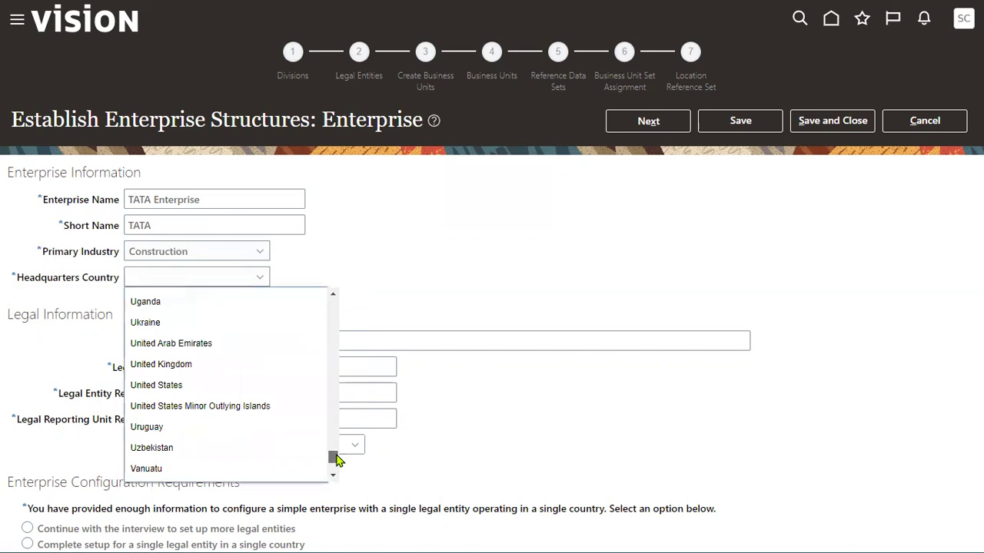
click(189, 384)
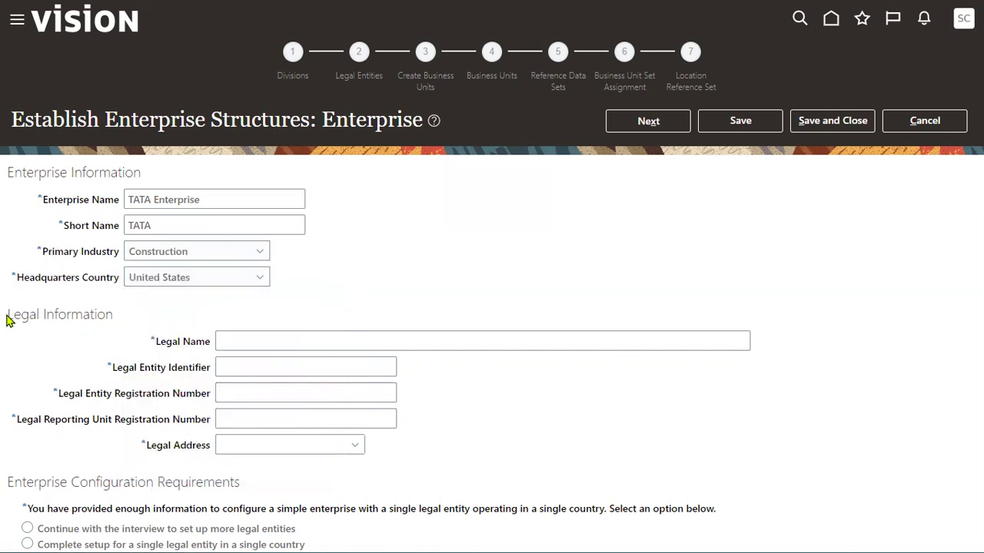
Enter legal name TATA_CORP_USA_HQ, identifier TATA_LEGAL_H, and registration numbers SDJGNT409H and DKJEW805842
drag(8, 321, 40, 316)
drag(9, 174, 141, 174)
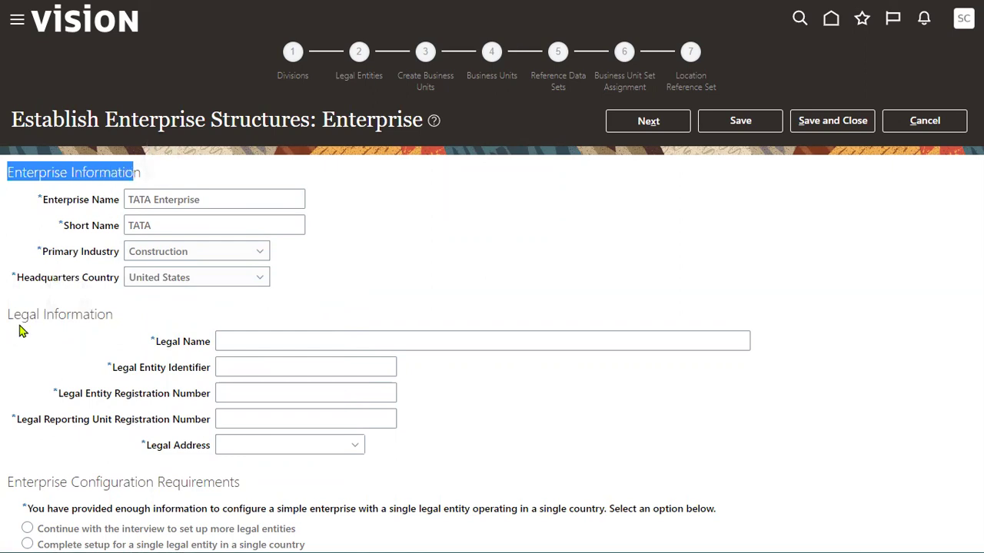
drag(9, 315, 137, 317)
click(296, 345)
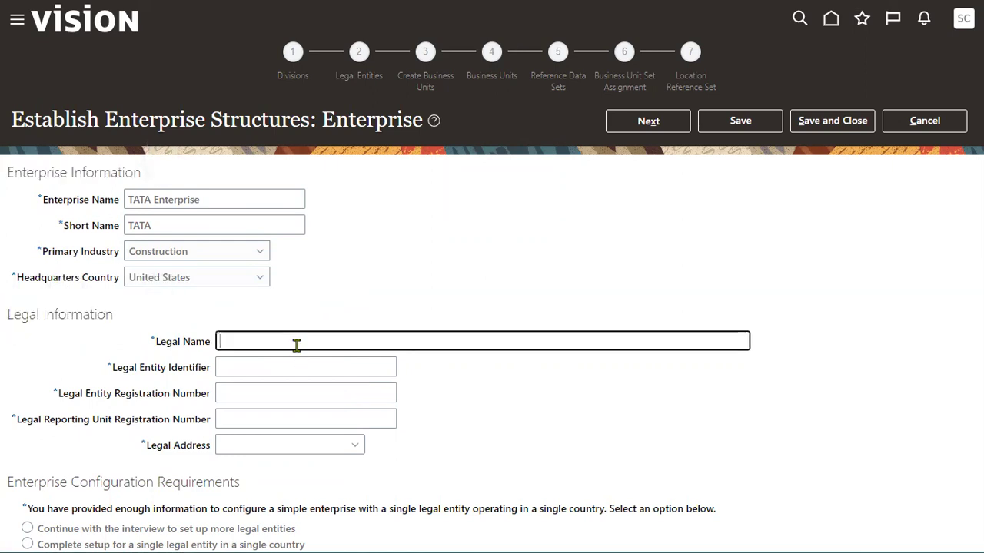
text(TATA_CORP_USA)
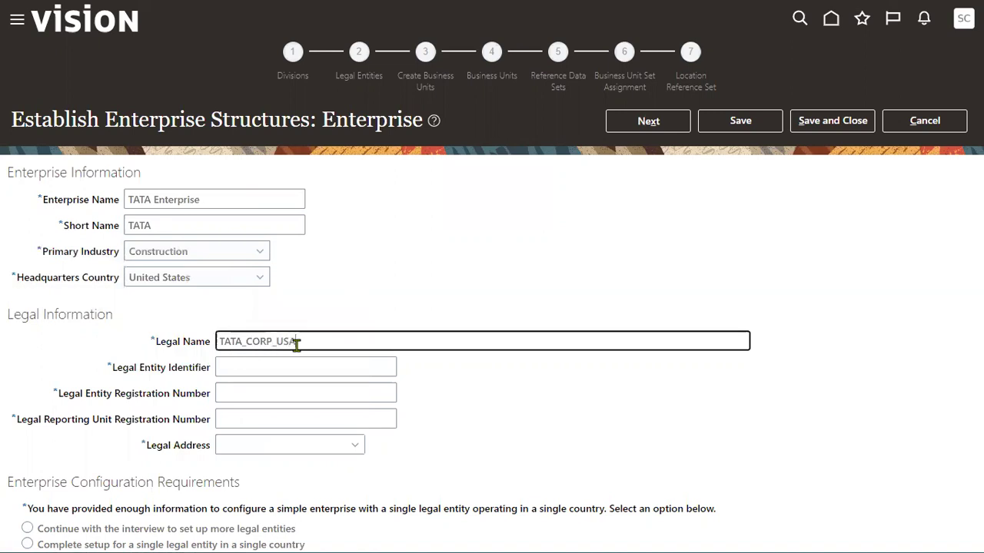
text(_HQ)
key(Tab)
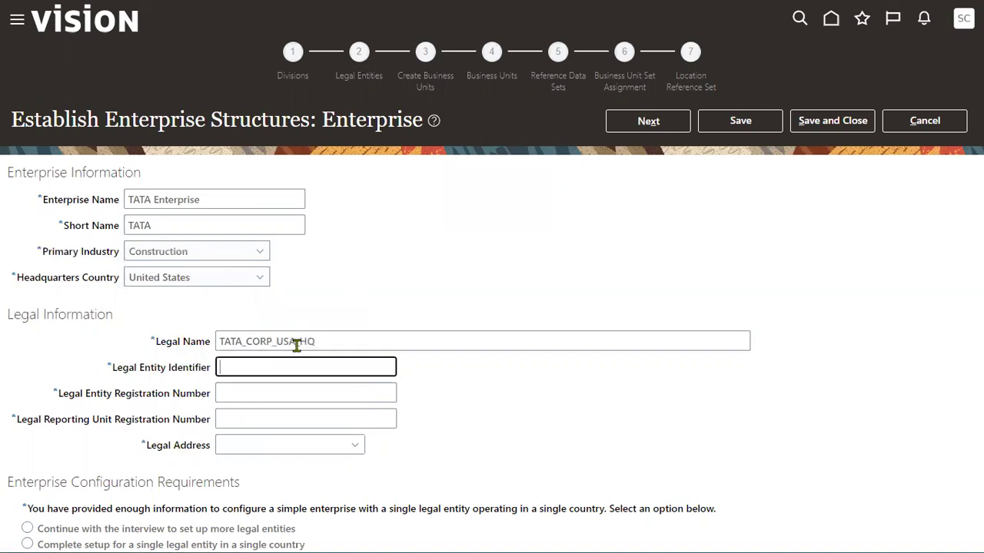
text(TATA)
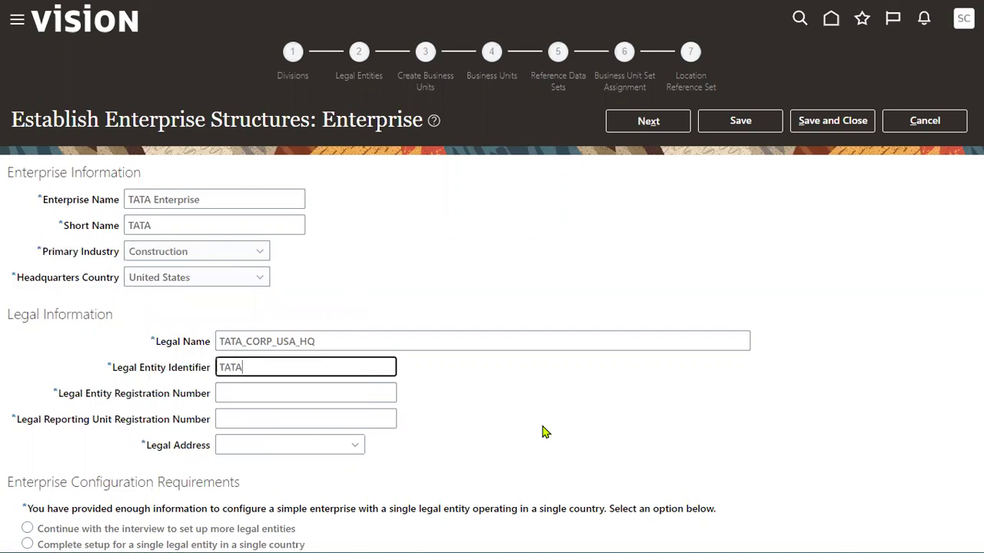
text(_LEGAL_H)
key(Tab)
text(SDJGNT409H)
key(Tab)
text(DKJEW805842)
key(Tab)
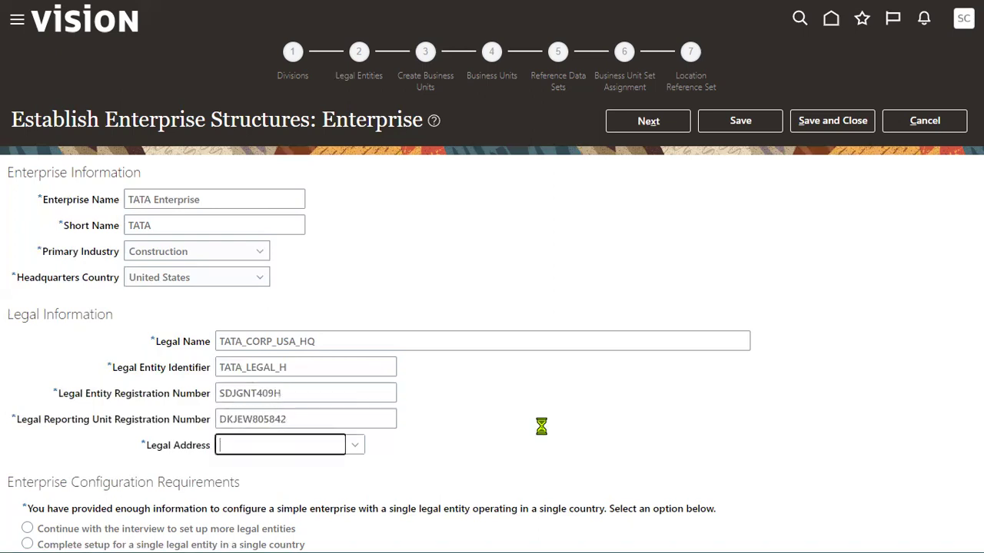
click(356, 447)
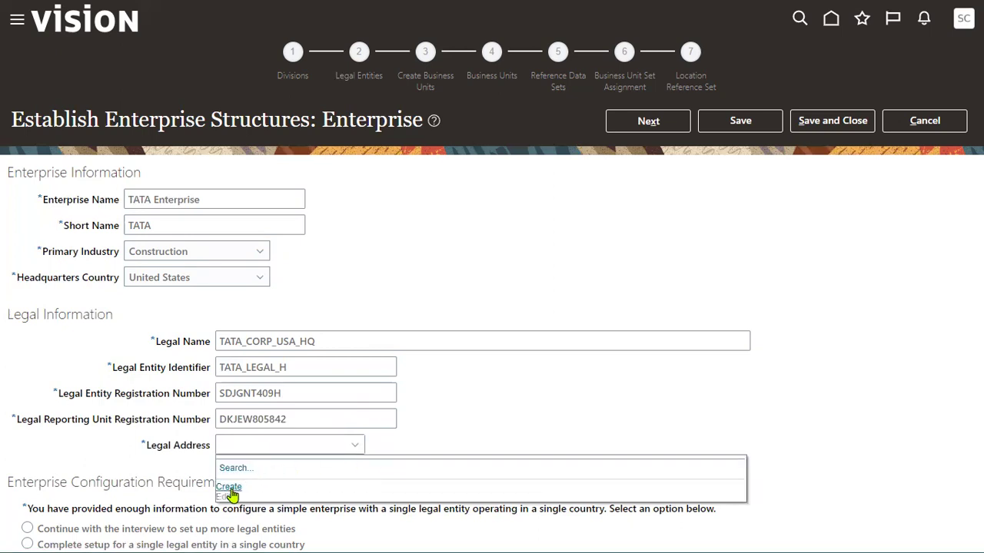
Create location 'TATA NY HQ Location' with postal code 12200 as the legal address
click(230, 492)
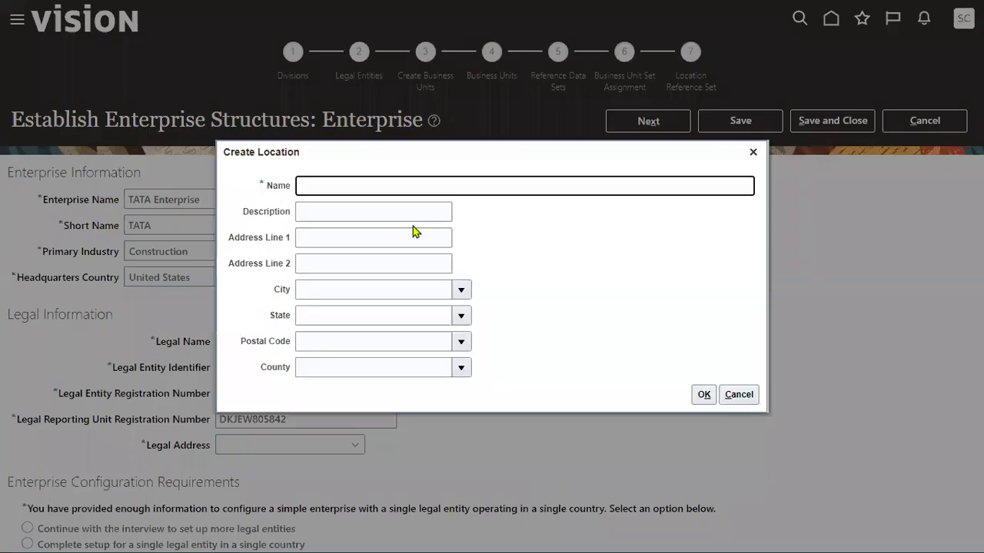
text(TATA Location)
key(Tab)
key(Tab)
key(Tab)
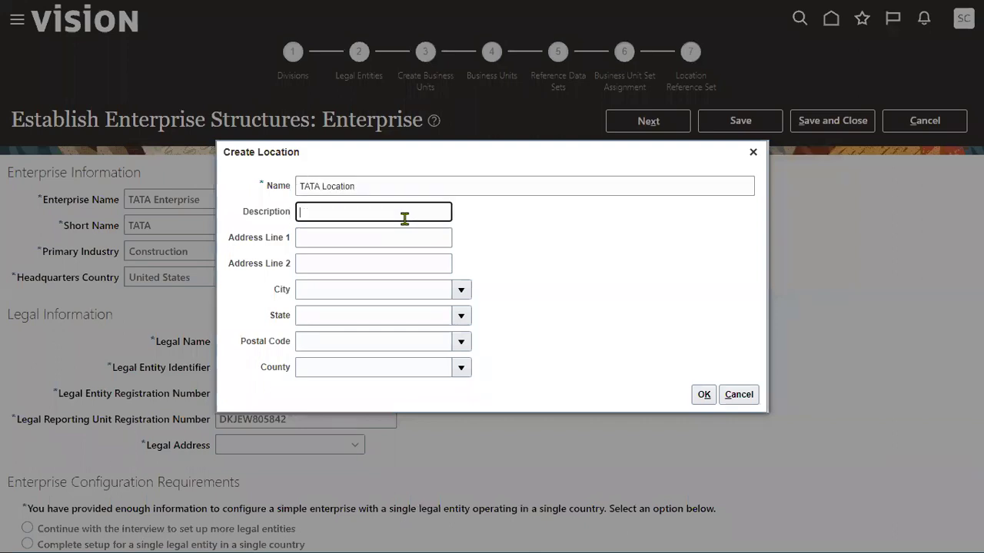
key(Tab)
key(Tab)
key(Tab)
text(12200)
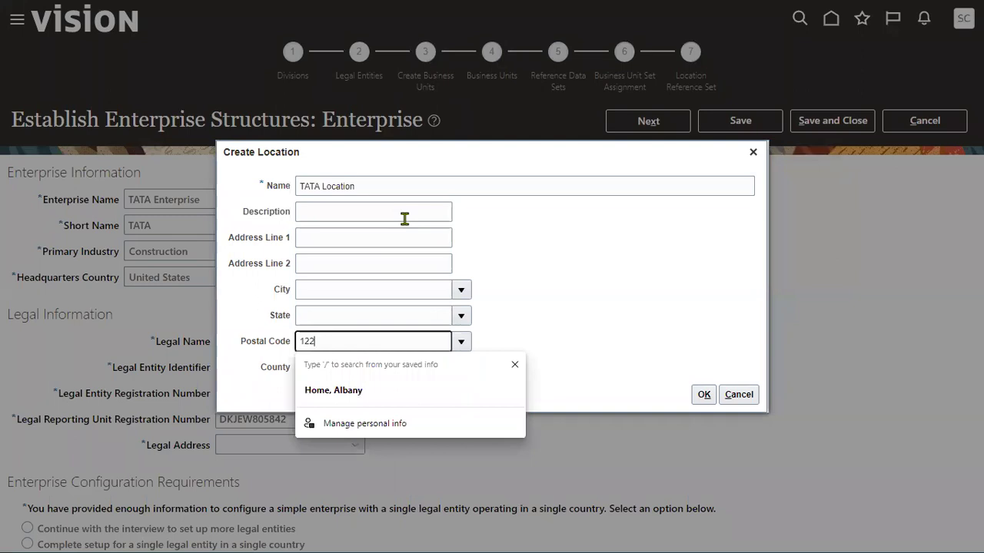
click(624, 256)
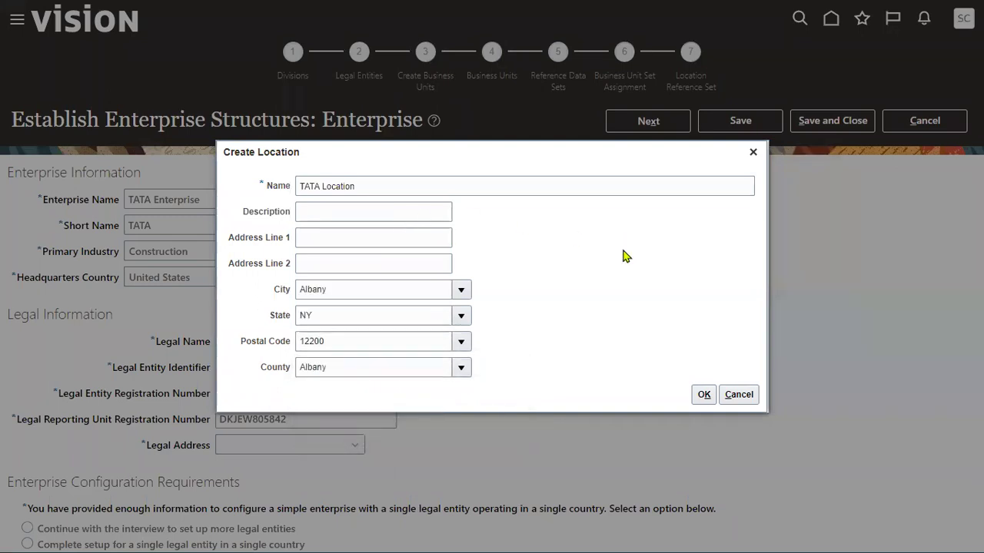
click(321, 187)
text(NY)
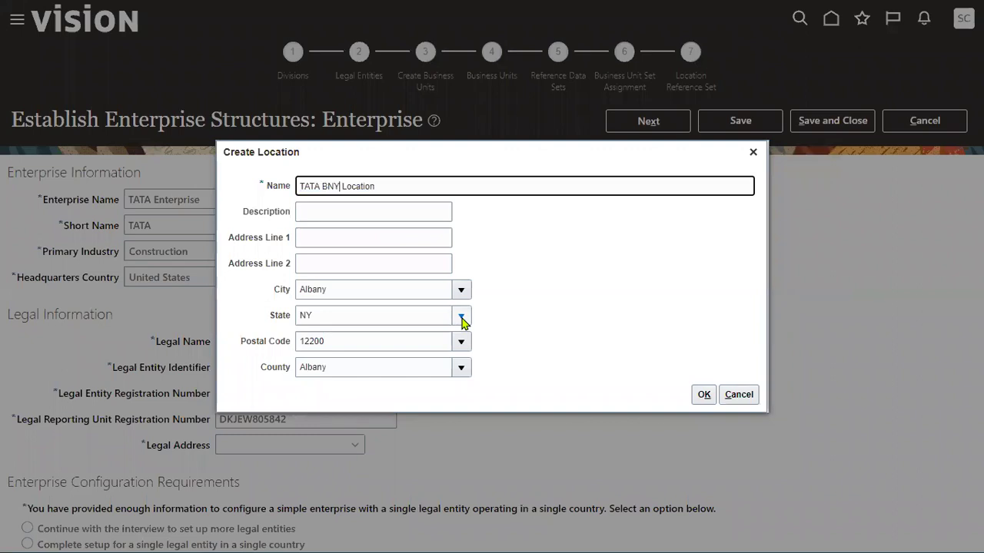
text( HQ)
click(528, 267)
click(702, 394)
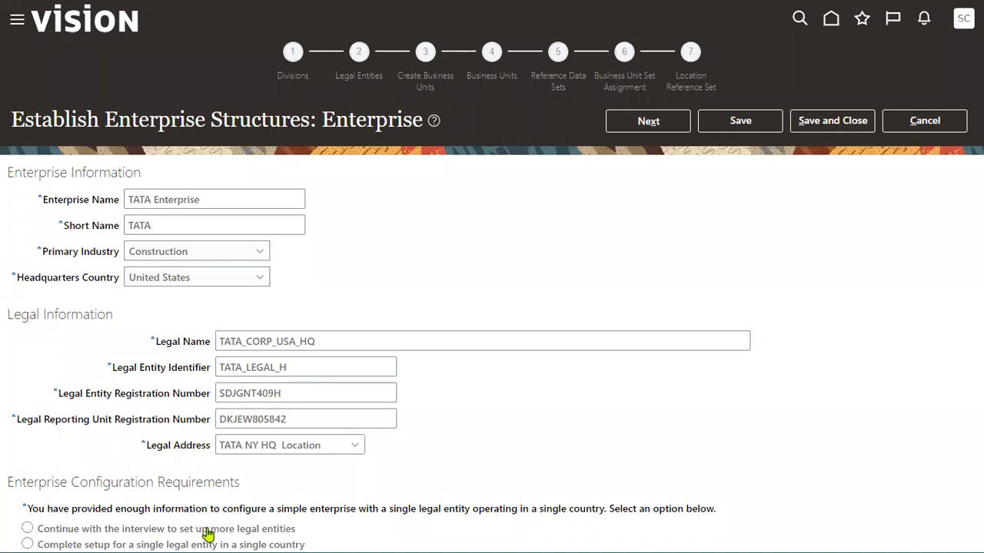
Switch from single-entity setup to 'Continue with the interview to set up more legal entities'
click(35, 542)
mouse_move(537, 498)
mouse_down()
mouse_move(553, 516)
mouse_move(607, 519)
mouse_up()
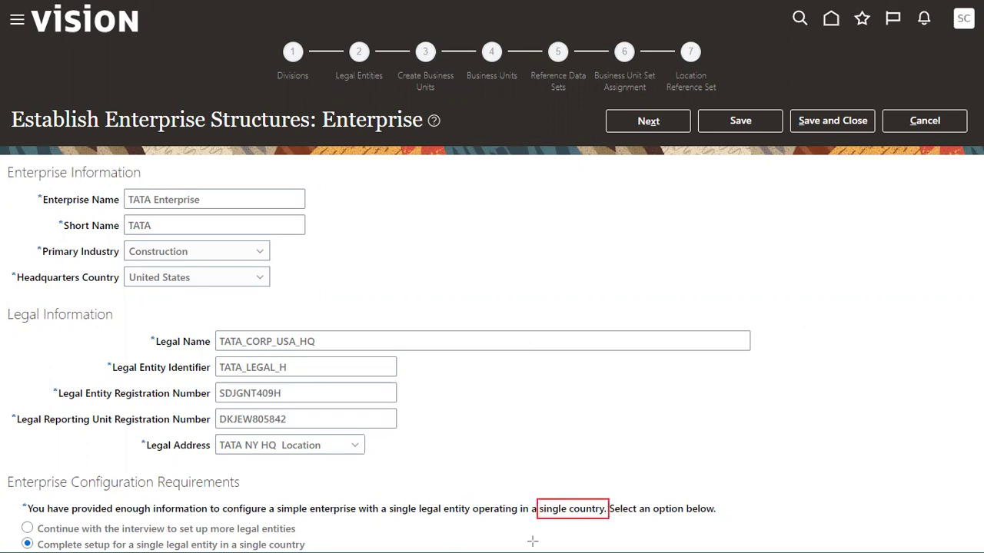
mouse_move(387, 498)
mouse_down()
mouse_move(395, 515)
mouse_move(475, 520)
mouse_up()
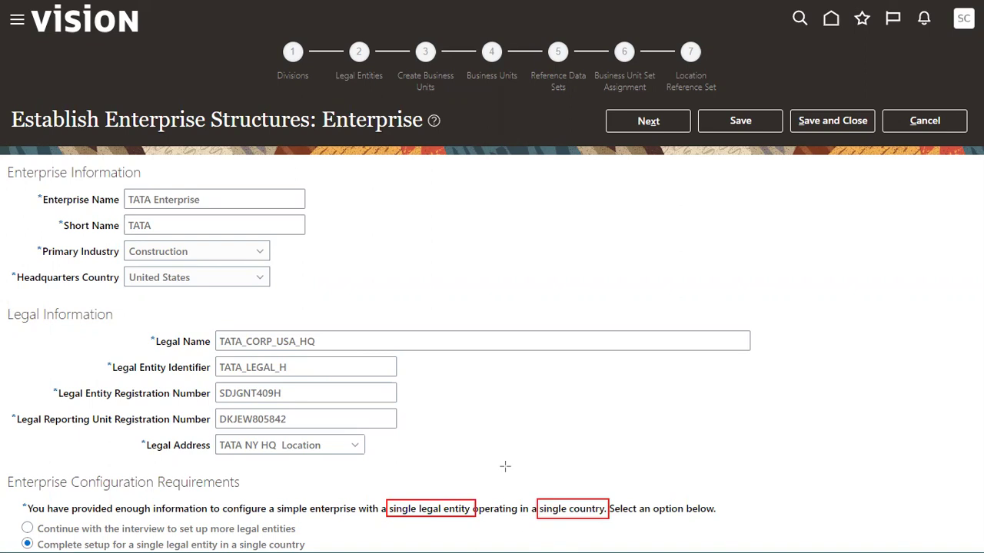
mouse_move(97, 158)
mouse_down()
mouse_move(129, 202)
mouse_move(232, 292)
mouse_up()
mouse_move(158, 317)
mouse_down()
mouse_move(306, 367)
mouse_move(415, 464)
mouse_up()
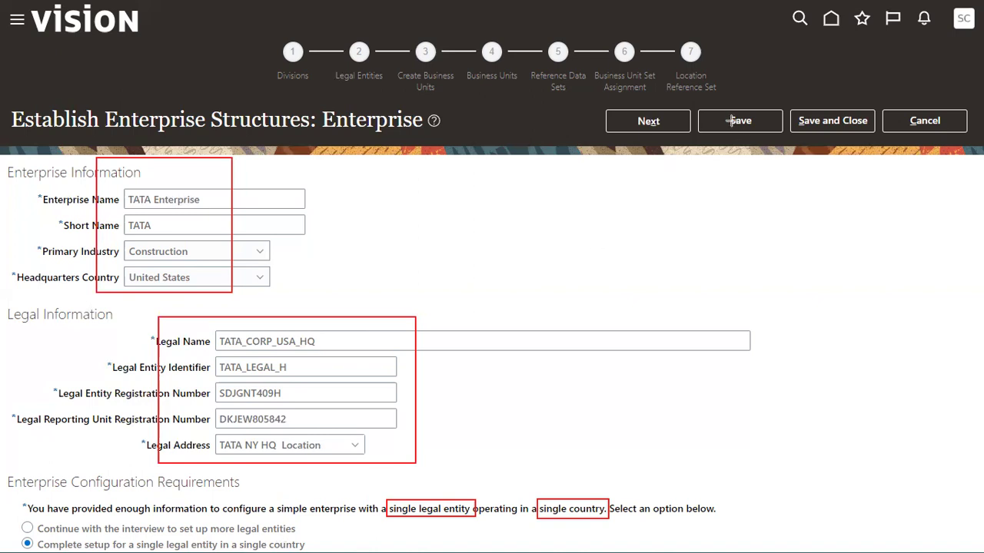
click(27, 529)
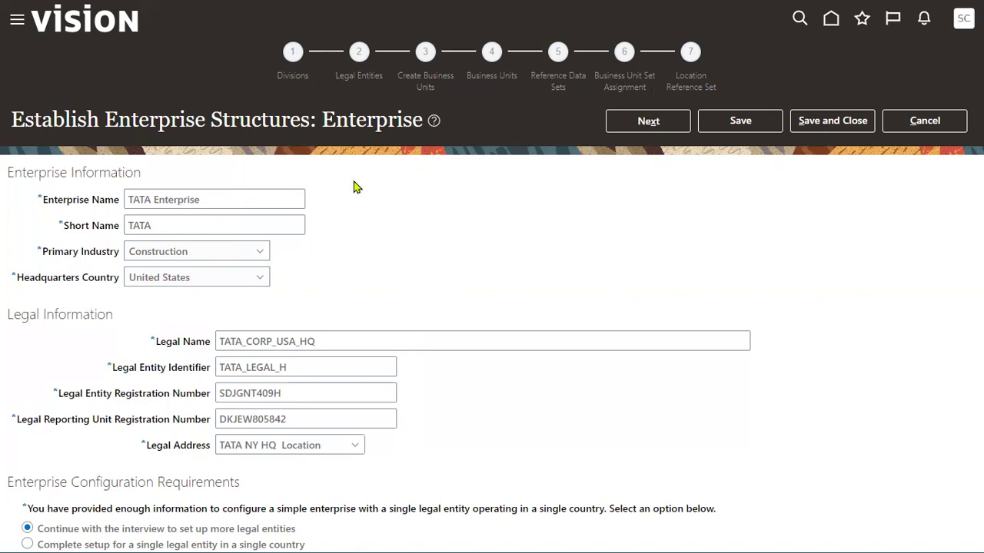
On the Divisions step, add division TATA_INDIA with description TATA_INDIA and country India
click(659, 123)
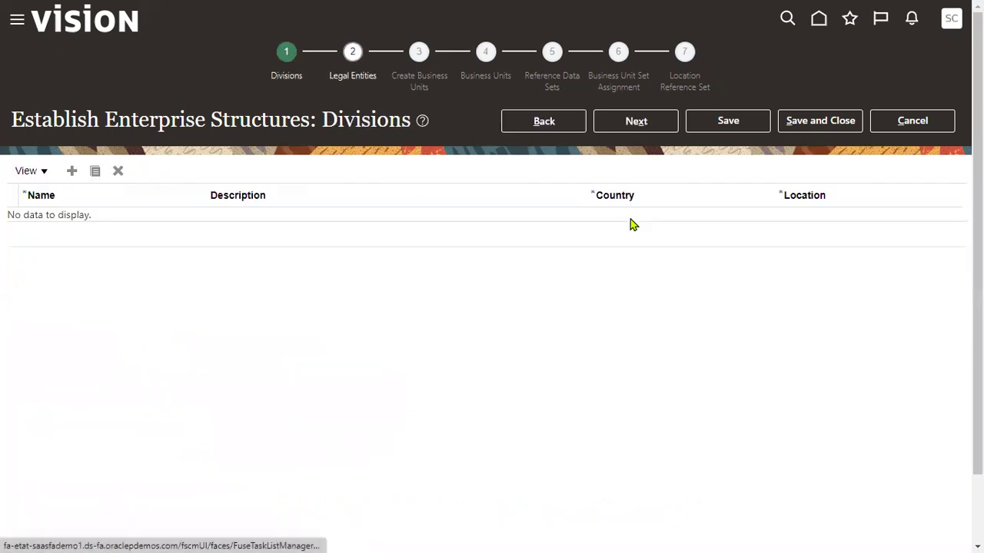
drag(321, 121, 419, 120)
click(71, 170)
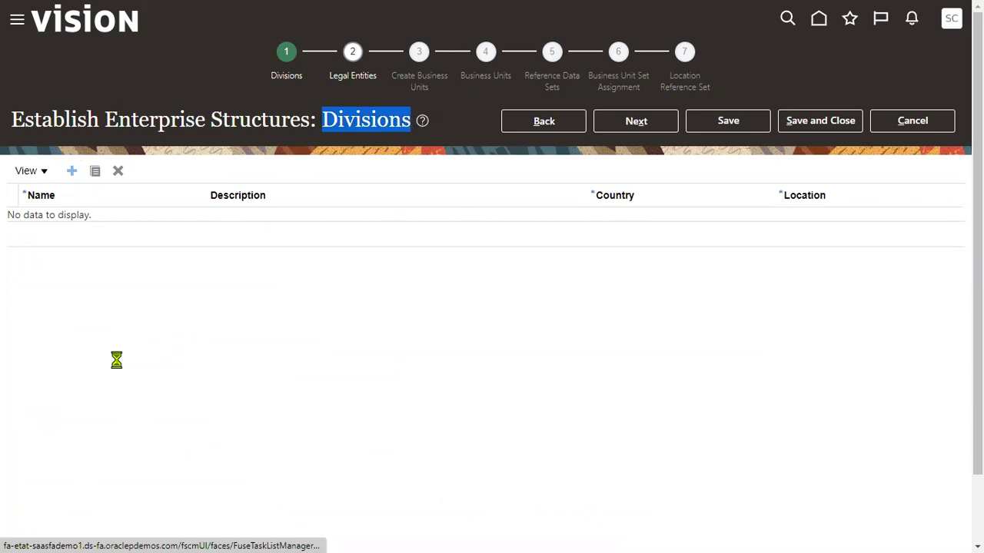
click(170, 225)
text(TATA_IND)
key(ctrl+a)
key(ctrl+c)
key(Tab)
key(ctrl+v)
key(Tab)
text(India)
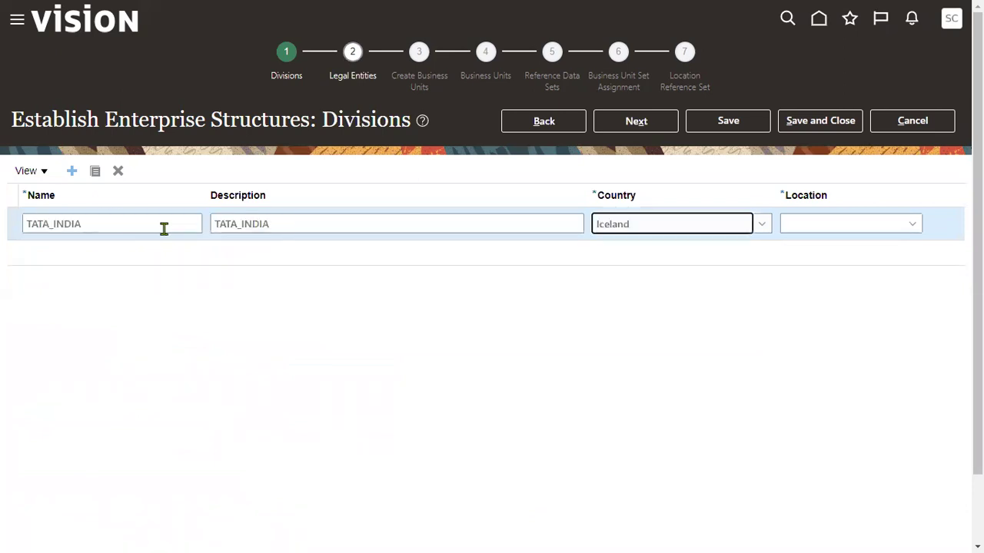
key(Tab)
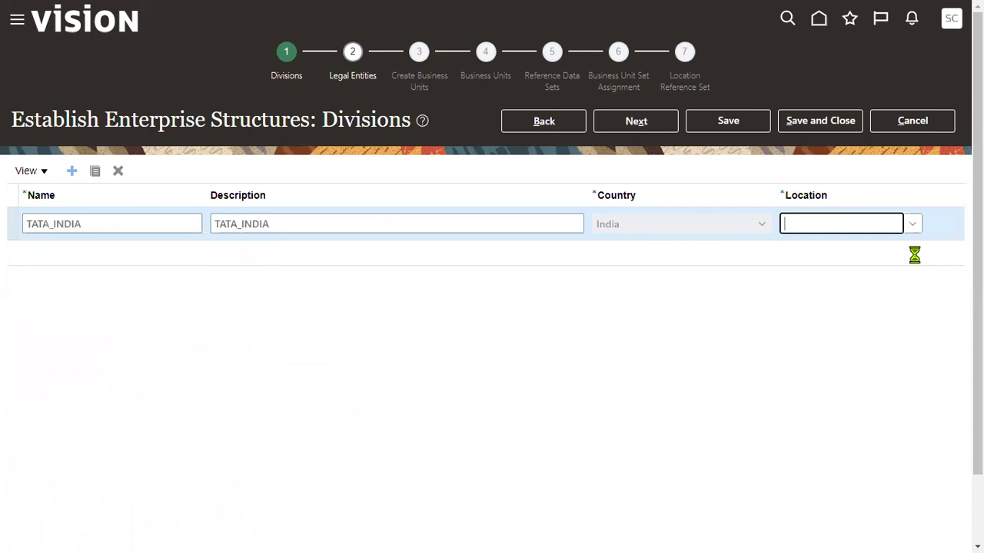
Create location TATA INDIA for TATA_INDIA, with address TATA_INDIA, Delhi and pin code 668999
click(913, 225)
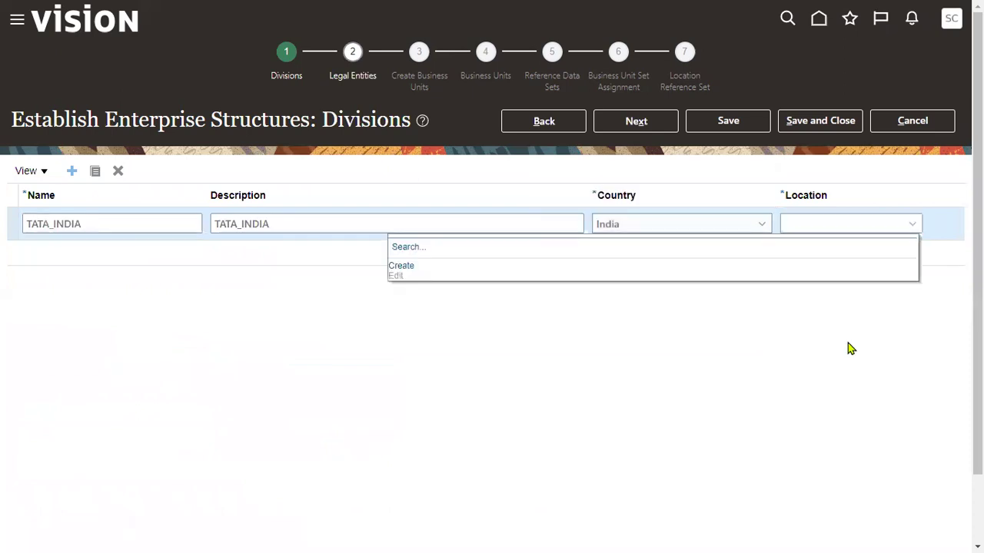
click(402, 270)
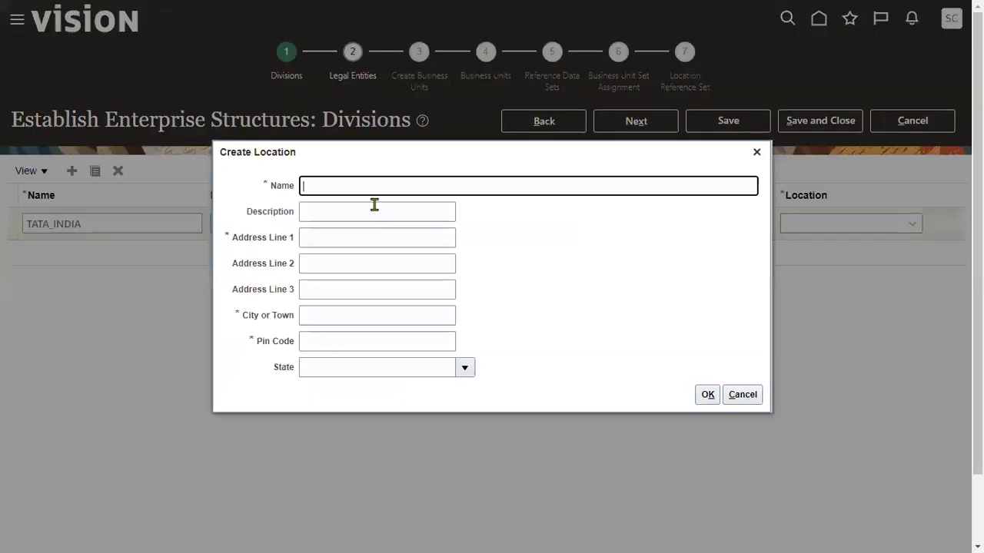
text(TATA INDIA)
key(Tab)
key(Tab)
key(Tab)
key(shift+Tab)
key(ctrl+v)
key(Tab)
key(Tab)
key(Tab)
text(Delhi)
key(Tab)
key(Tab)
key(shift+Tab)
text(668999)
key(Return)
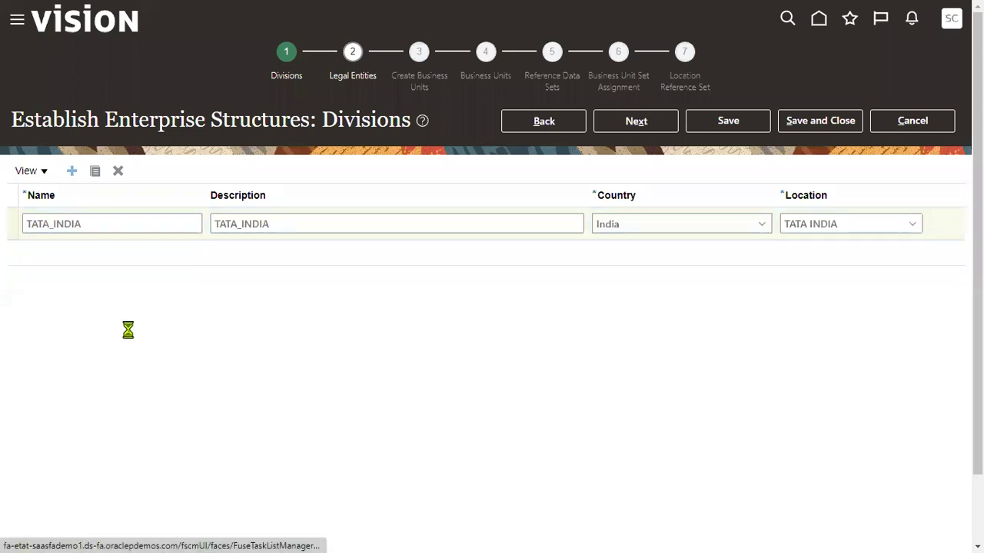
Add division TATA_USA with description TATA_USA, country United States and location TATA NY HQ Location
click(94, 226)
key(ctrl+v)
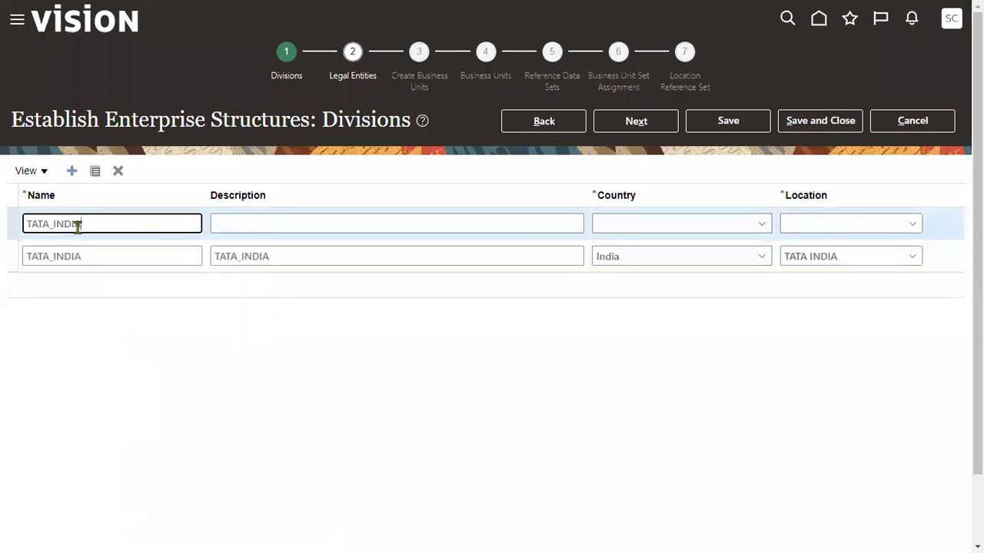
drag(54, 223, 143, 224)
text(US)
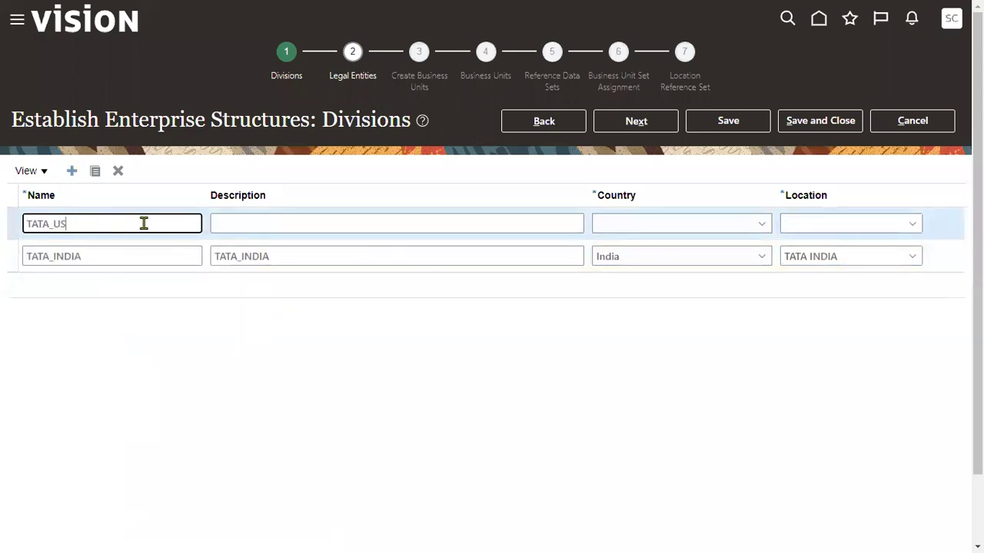
text(A)
key(ctrl+a)
key(ctrl+c)
key(Tab)
key(ctrl+v)
key(Tab)
text(United Kingdom)
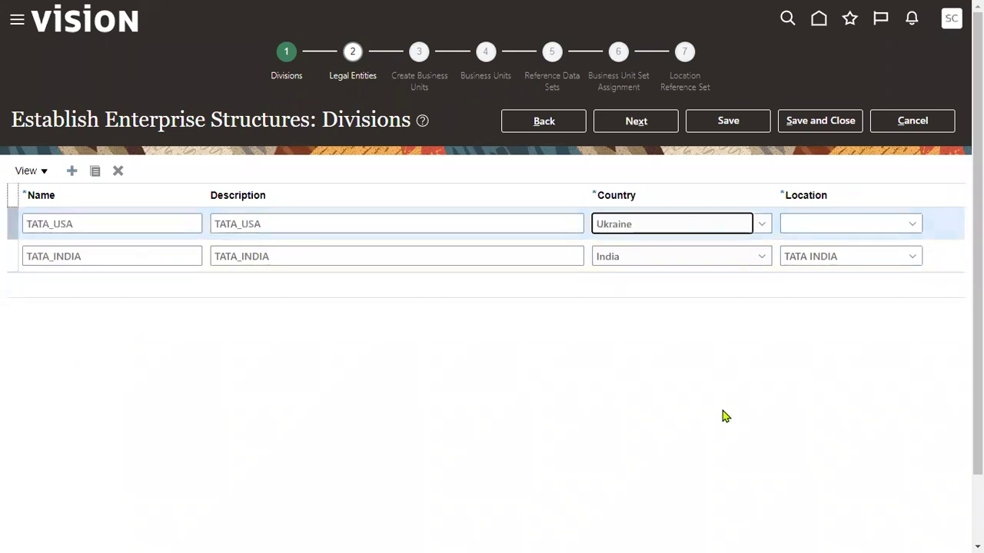
text(S)
click(914, 224)
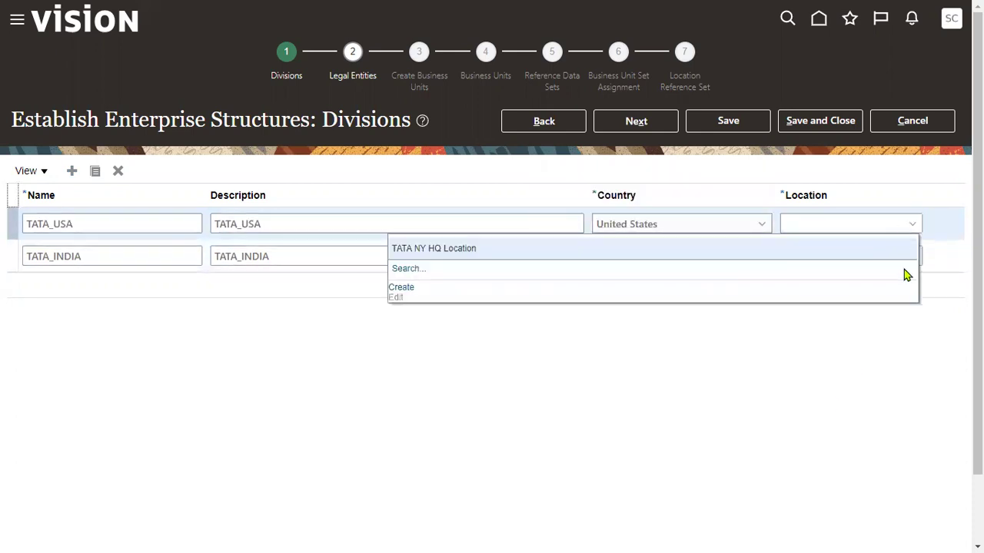
click(756, 254)
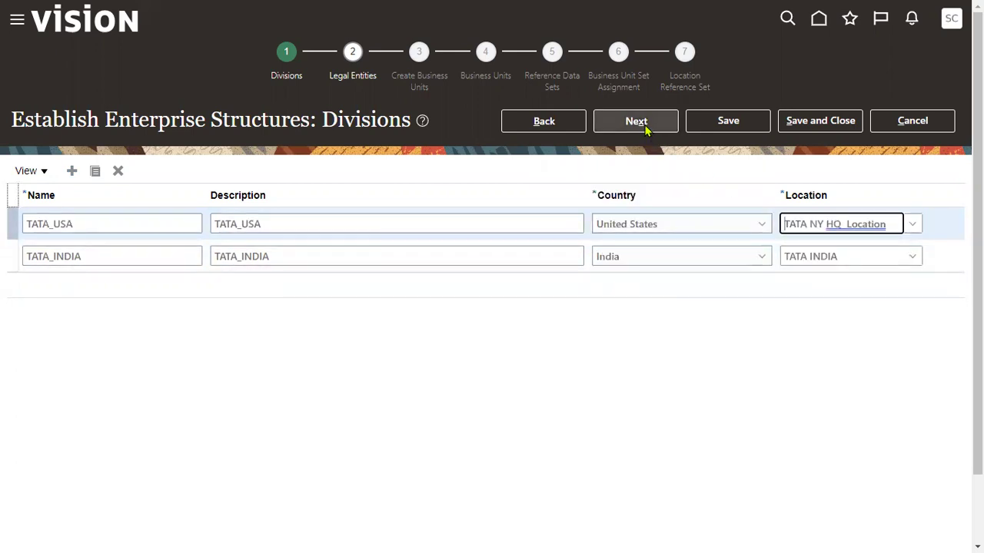
Review the Divisions and Legal Entity notes in the Excel plan, then return to the wizard
key(alt+Tab)
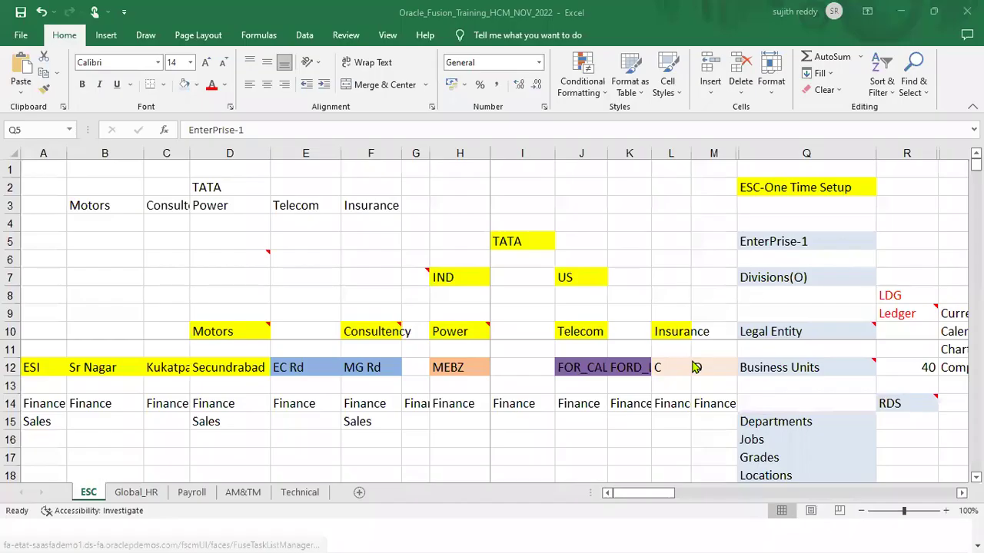
click(790, 276)
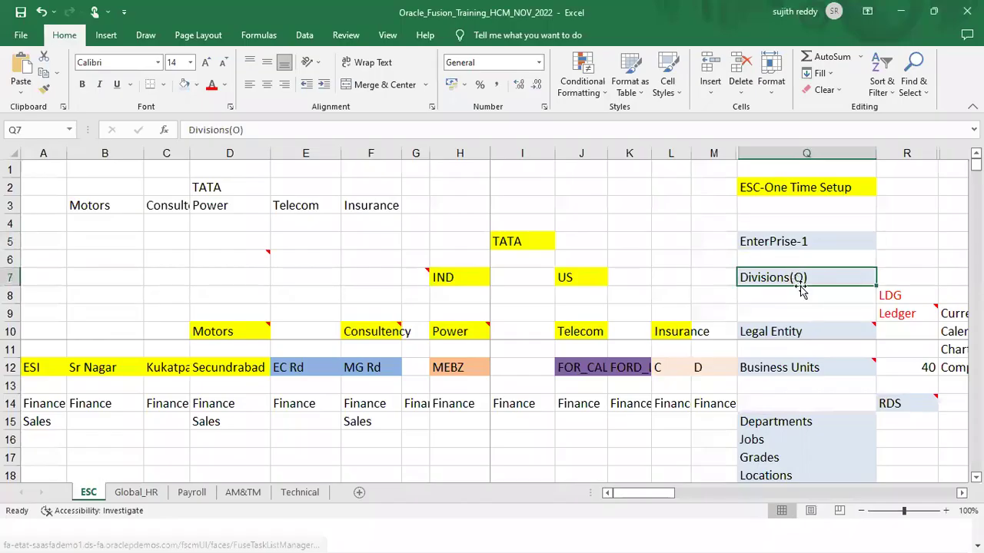
click(810, 333)
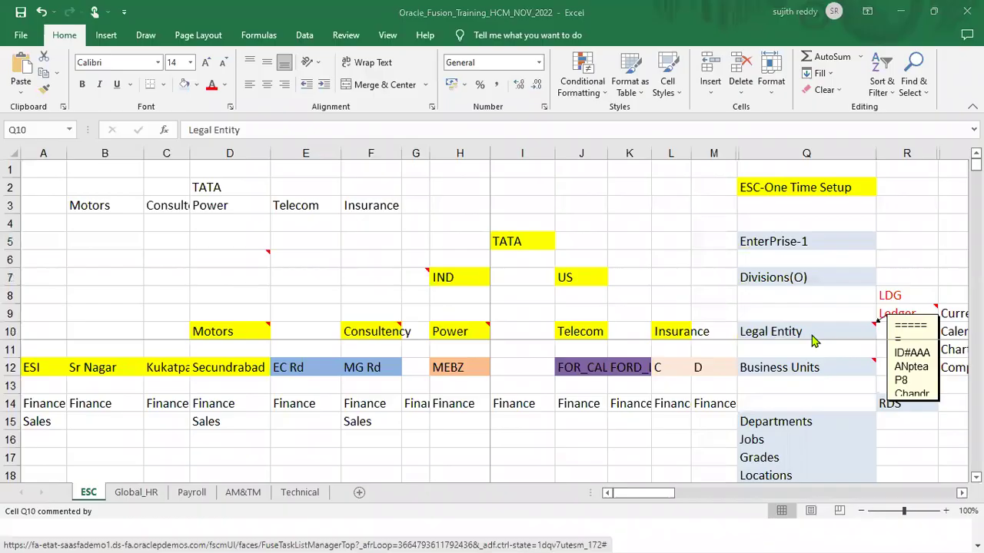
key(alt+Tab)
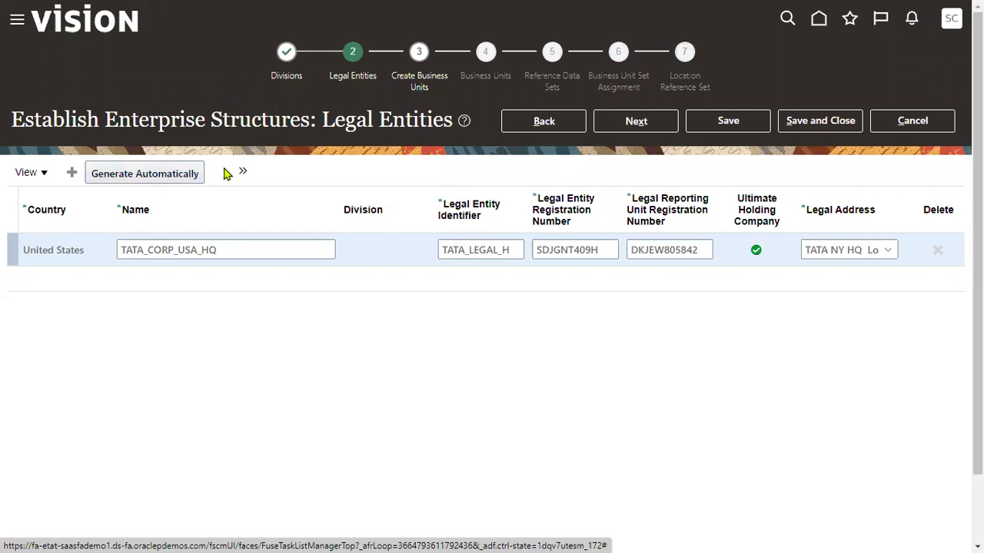
Auto-generate legal entities, mapping TATA_INDIA to India and TATA_USA to United States
click(177, 176)
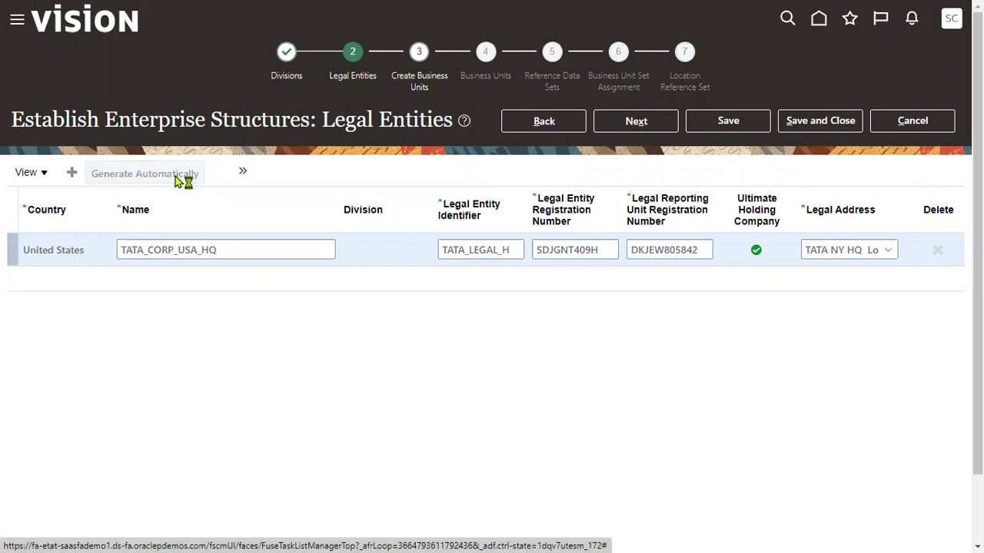
click(473, 301)
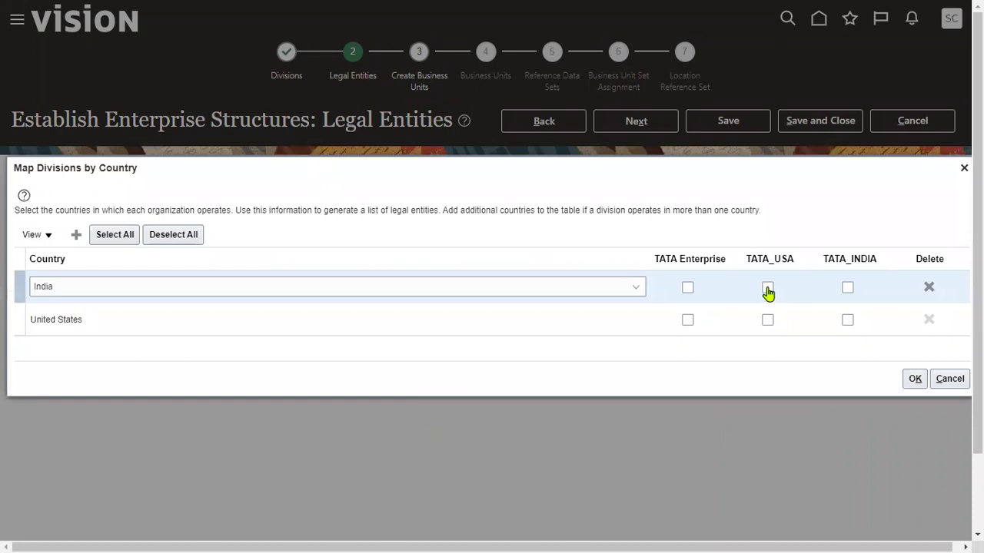
click(847, 289)
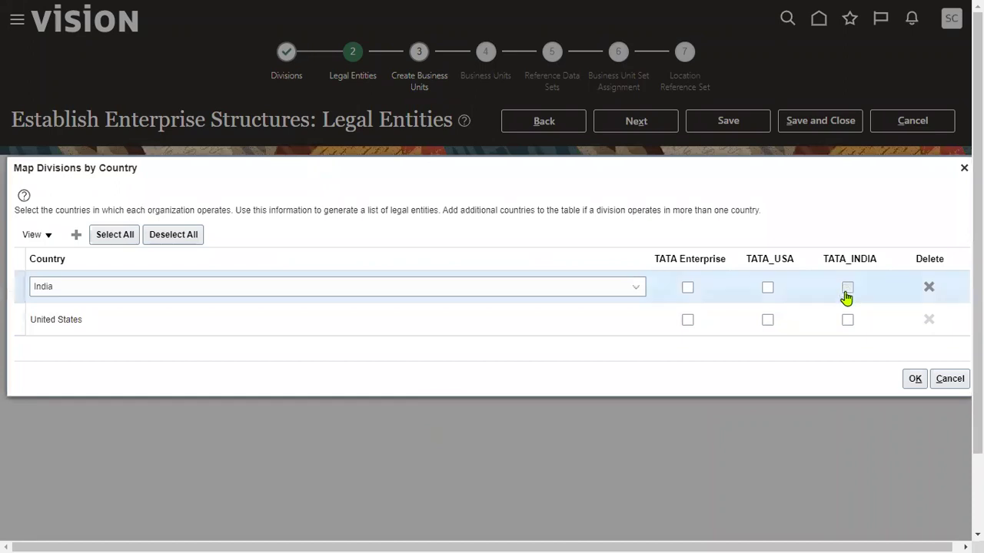
click(768, 321)
click(909, 380)
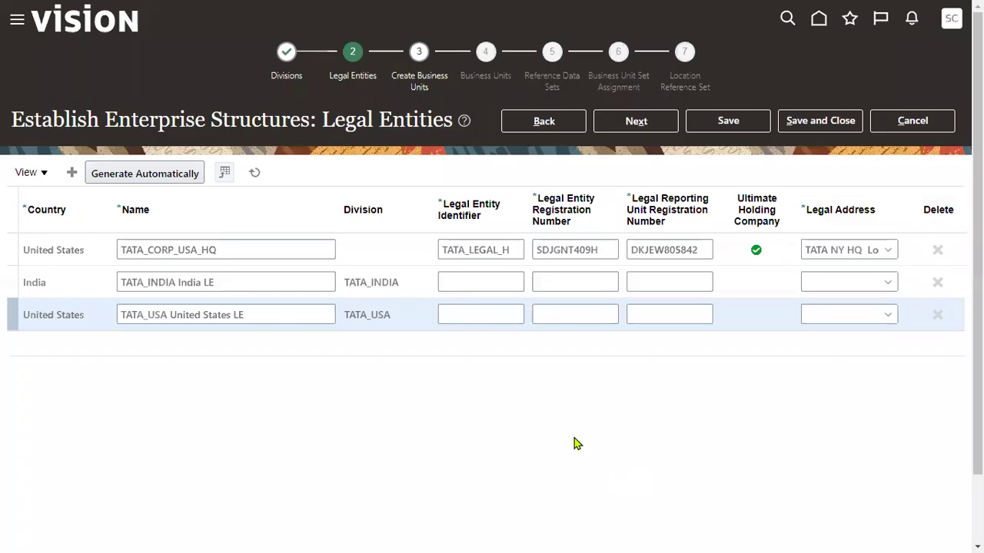
Fill placeholder identifier, registration and reporting unit numbers for the India and United States entities
click(496, 282)
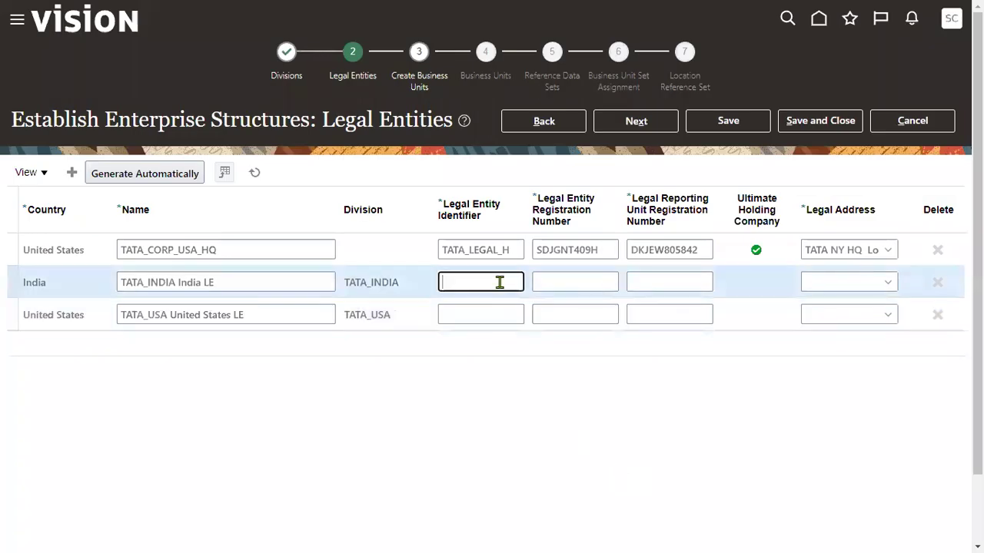
text(FGHGJK)
click(584, 283)
text(KJHJ)
click(660, 282)
text(GHGKJ)
click(666, 312)
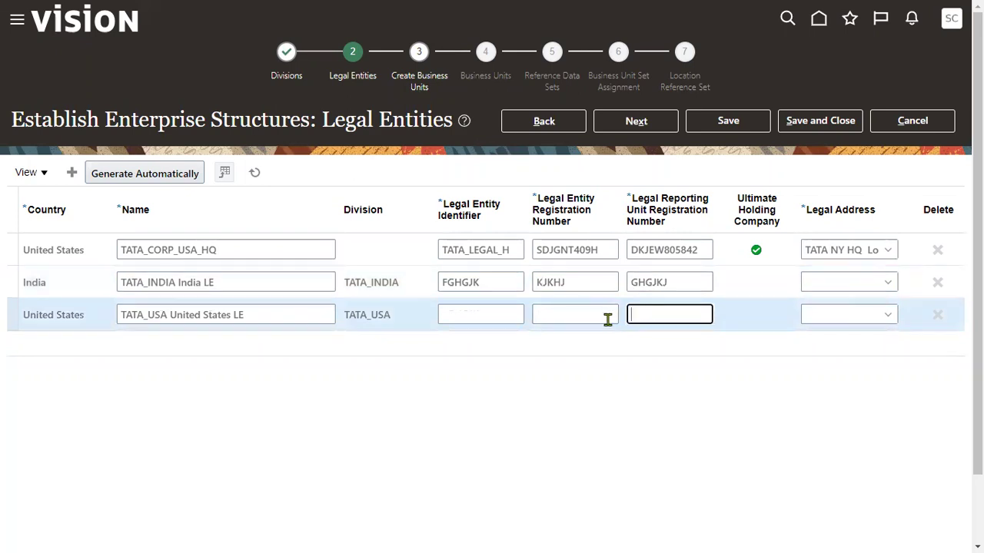
click(589, 314)
text(SFDGSFHGJHJ)
click(460, 315)
text(DSFDGFH)
click(668, 314)
text(FGFHJ)
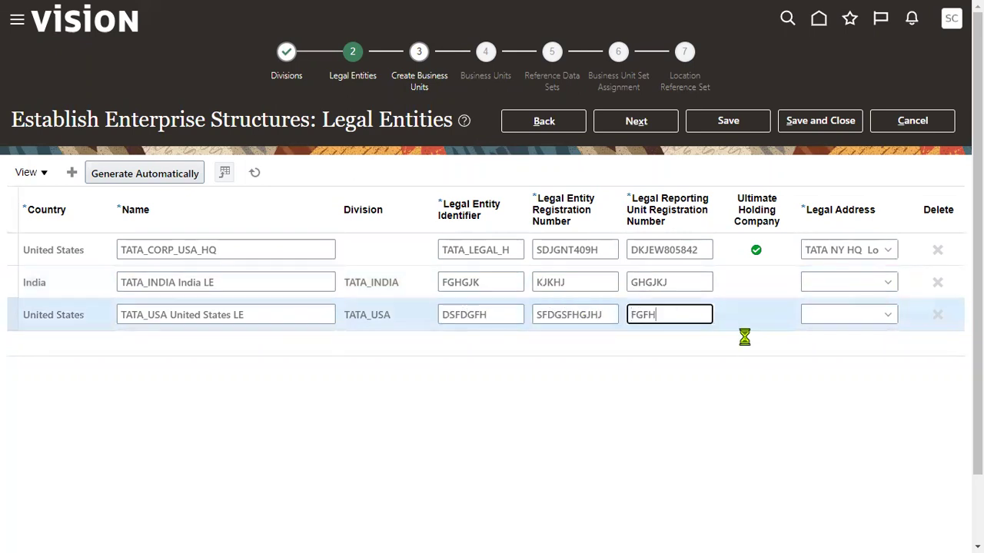
Set legal addresses: TATA INDIA for the India entity, TATA NY HQ Location for the US entity
click(881, 281)
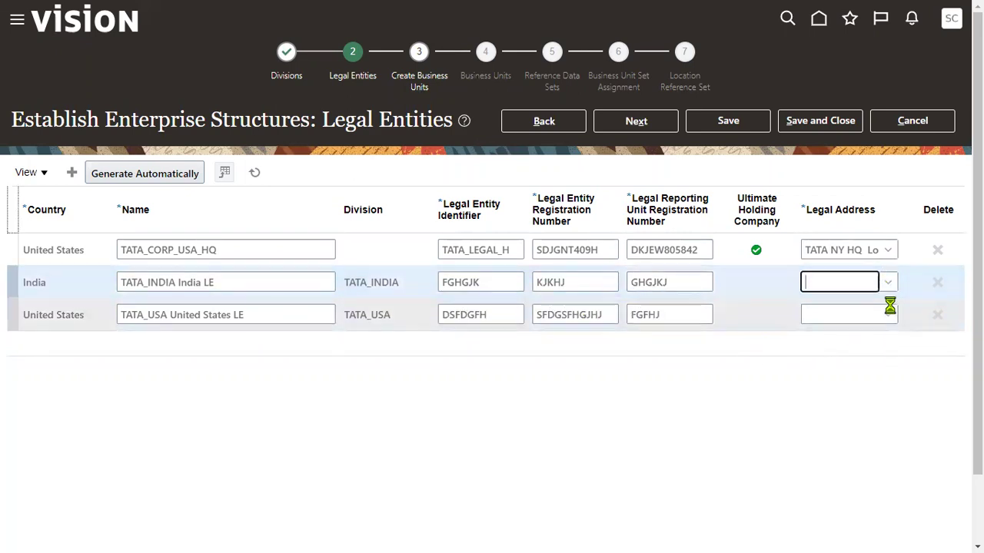
click(889, 289)
click(730, 316)
click(885, 316)
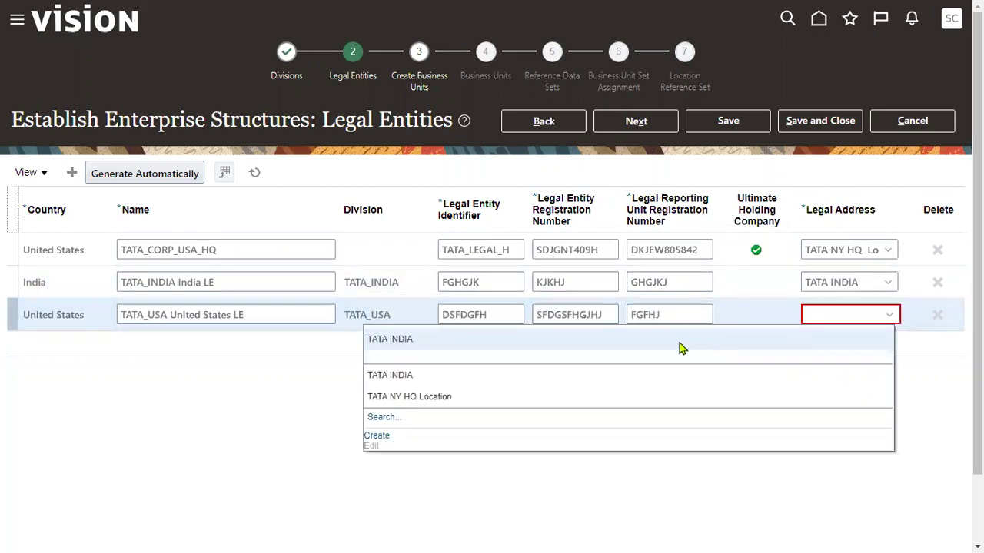
click(364, 400)
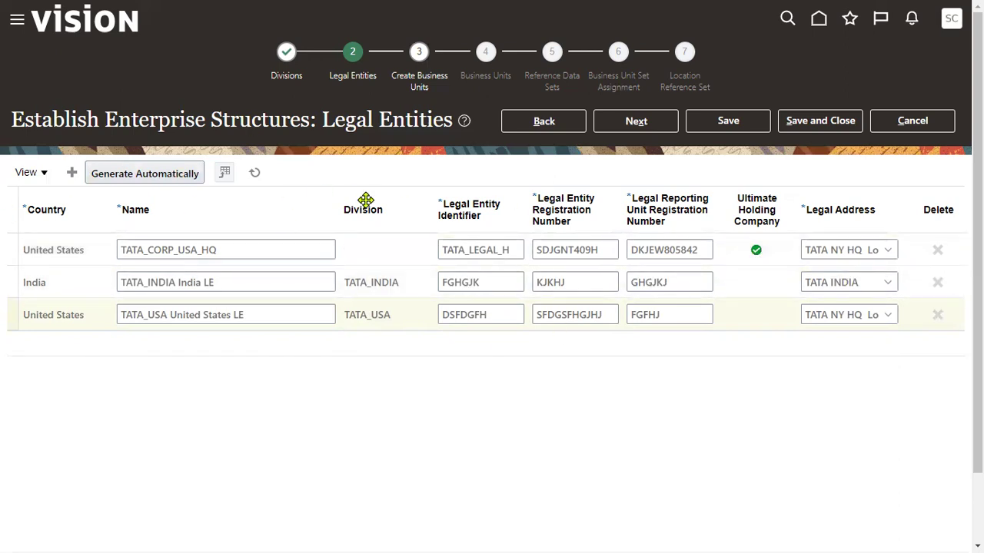
key(alt+Tab)
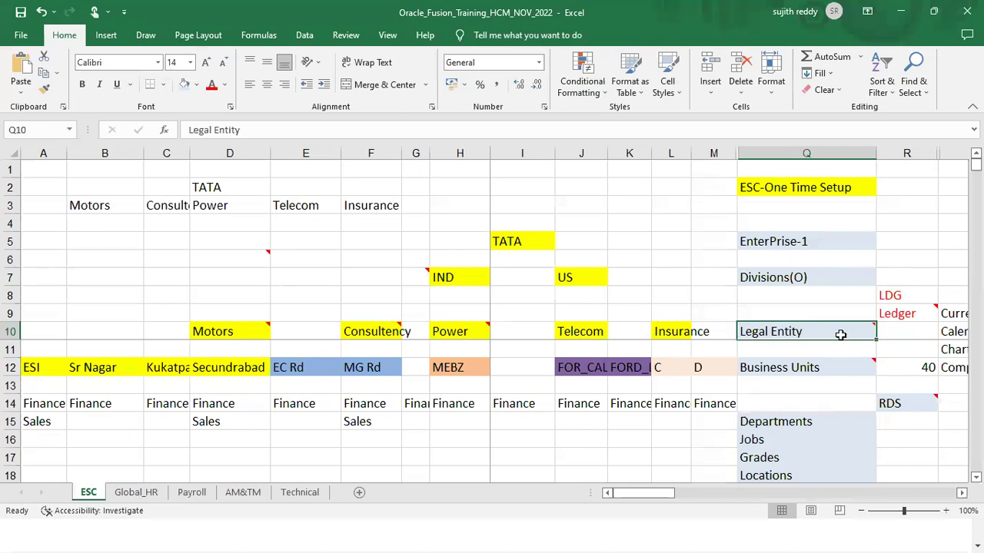
Read the Business Units note in the Excel plan, then advance the wizard to Create Business Units
click(824, 367)
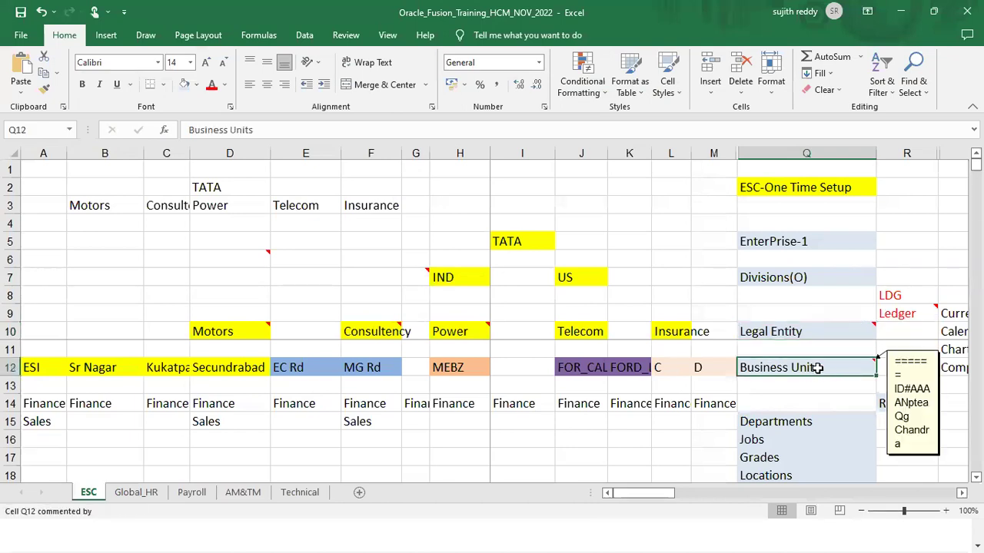
key(alt+Tab)
click(636, 120)
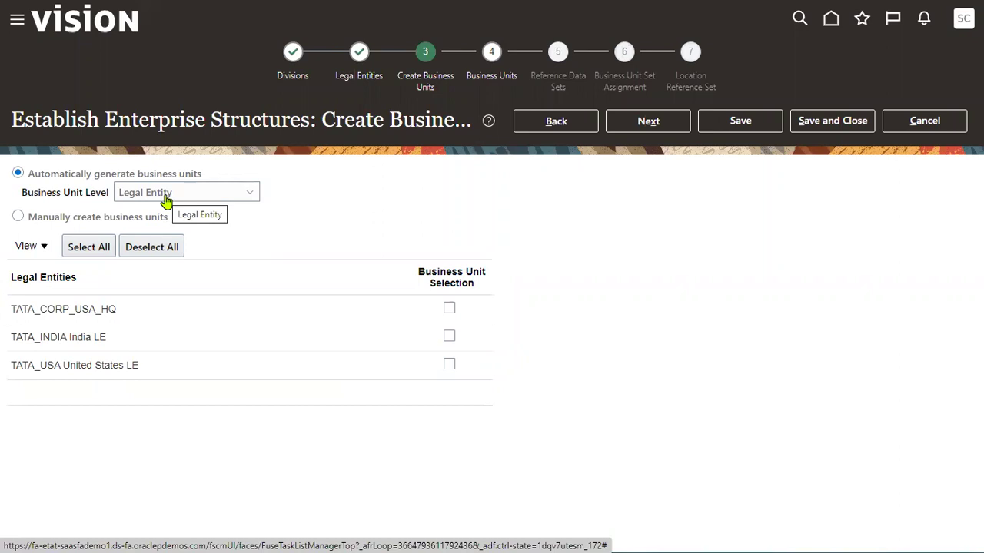
Select all three TATA legal entities for business unit generation and continue
click(92, 248)
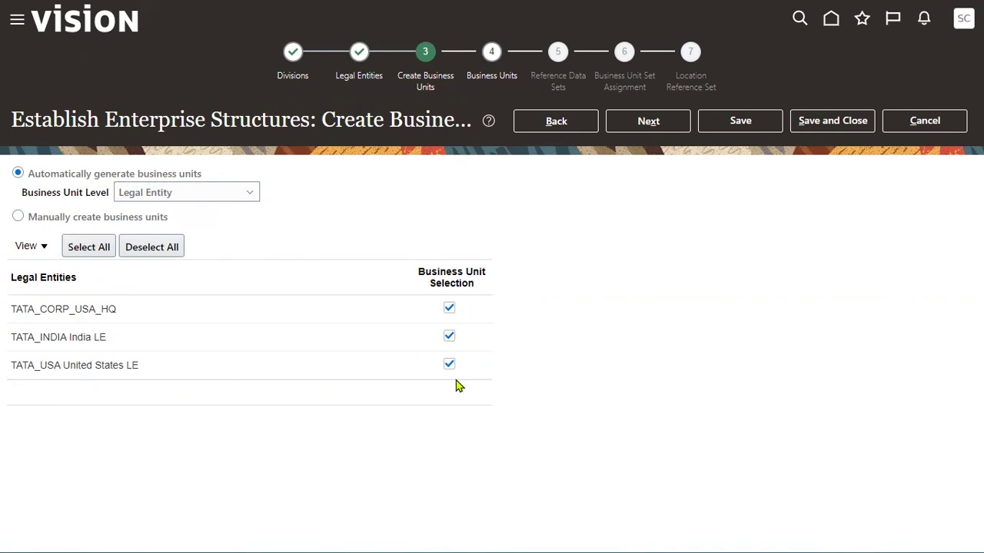
click(647, 127)
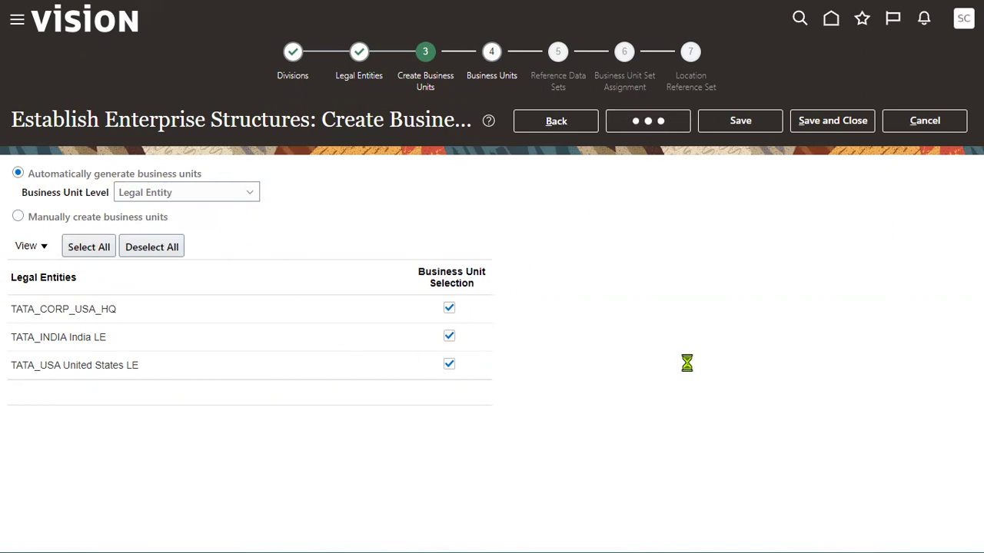
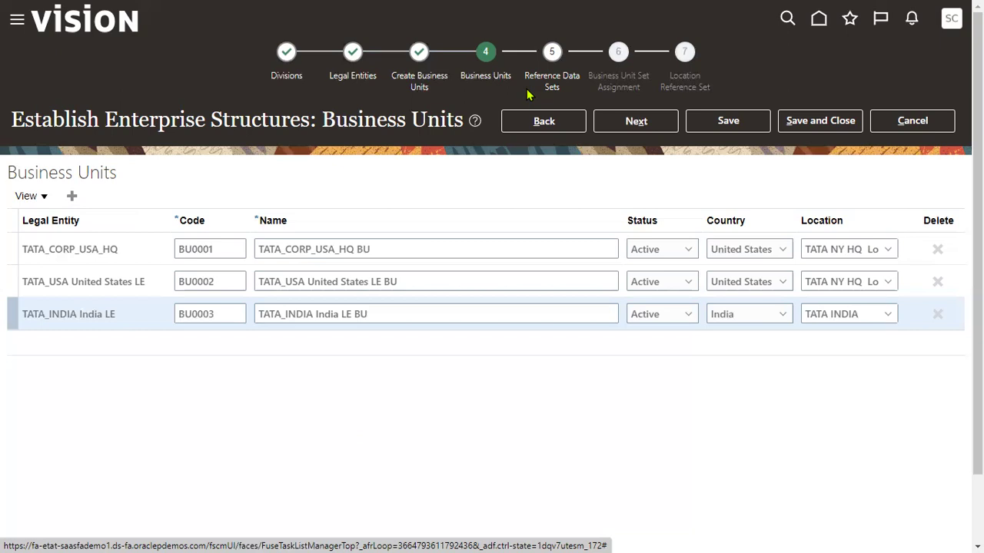
Advance to the Reference Data Sets step listing SET0001–SET0003, then switch to the Excel workbook
click(628, 121)
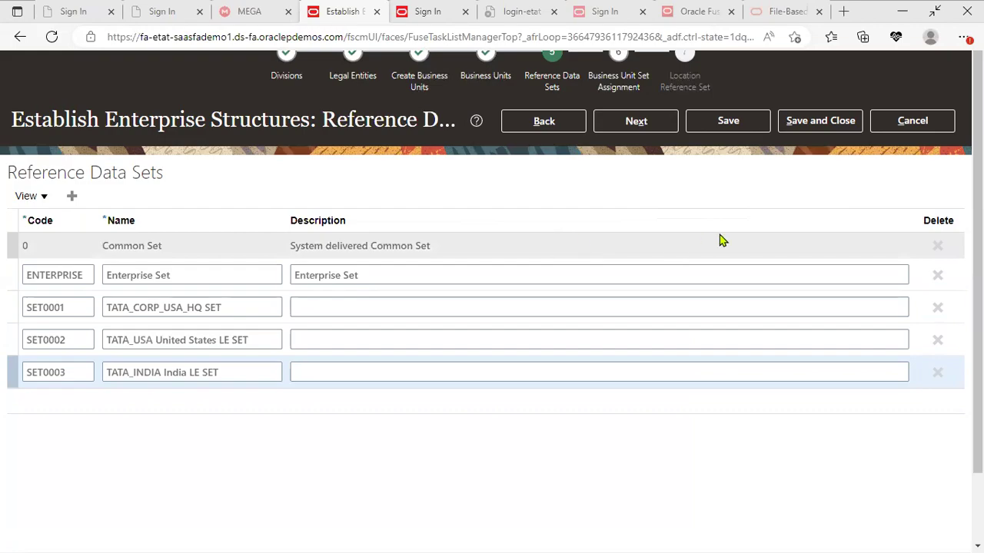
key(alt+Tab)
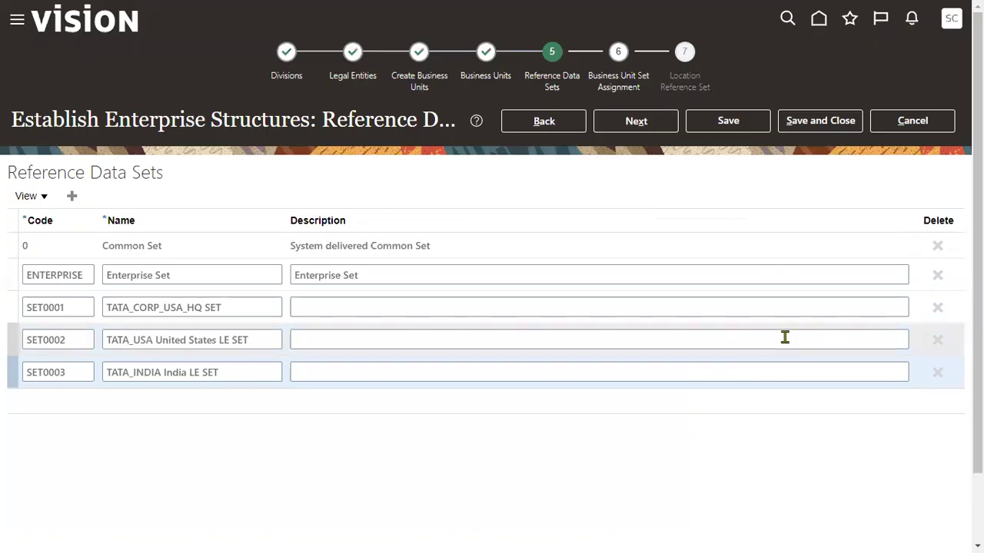
key(alt+Tab)
key(alt+Tab)
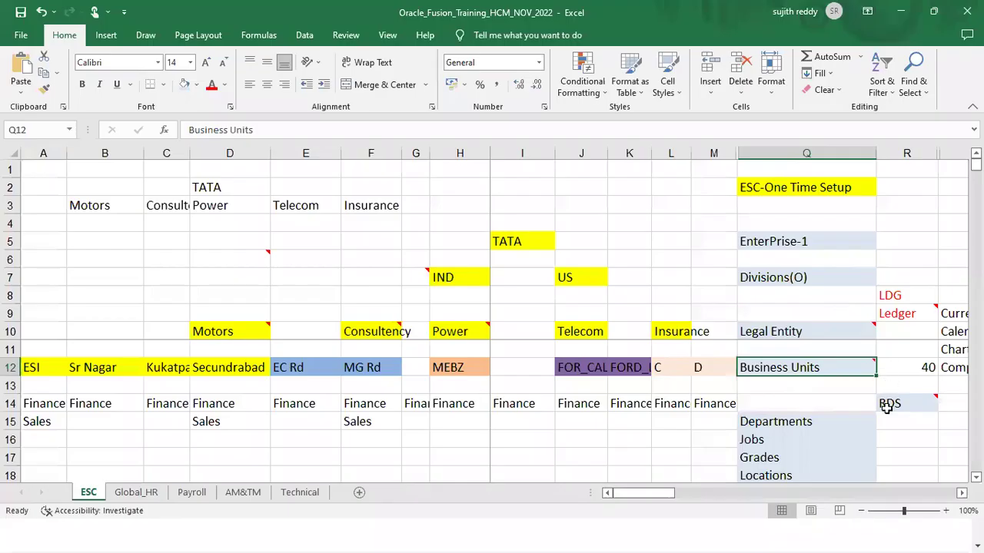
Enter 100 as the RDS figure beside Departments on the ESC sheet
click(830, 432)
click(827, 420)
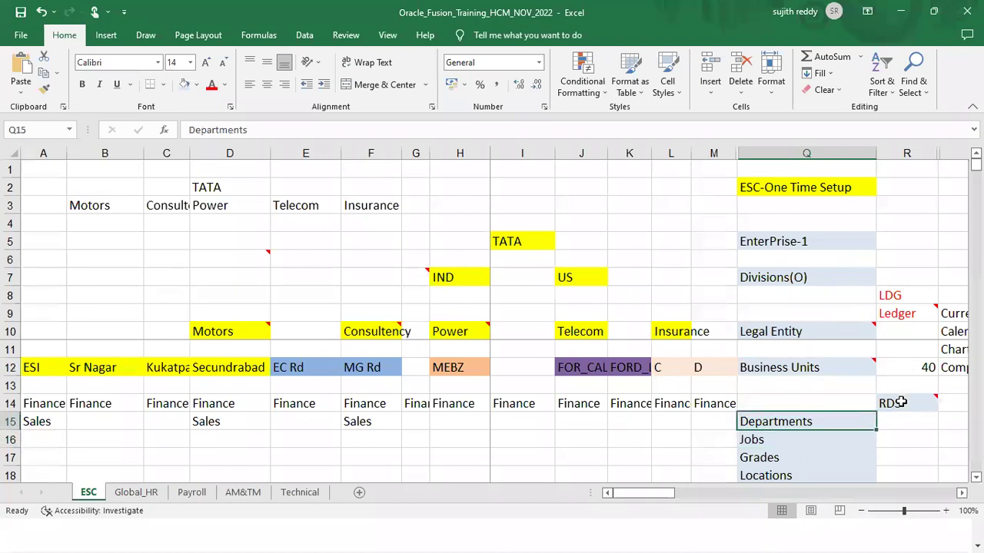
click(896, 432)
text(100)
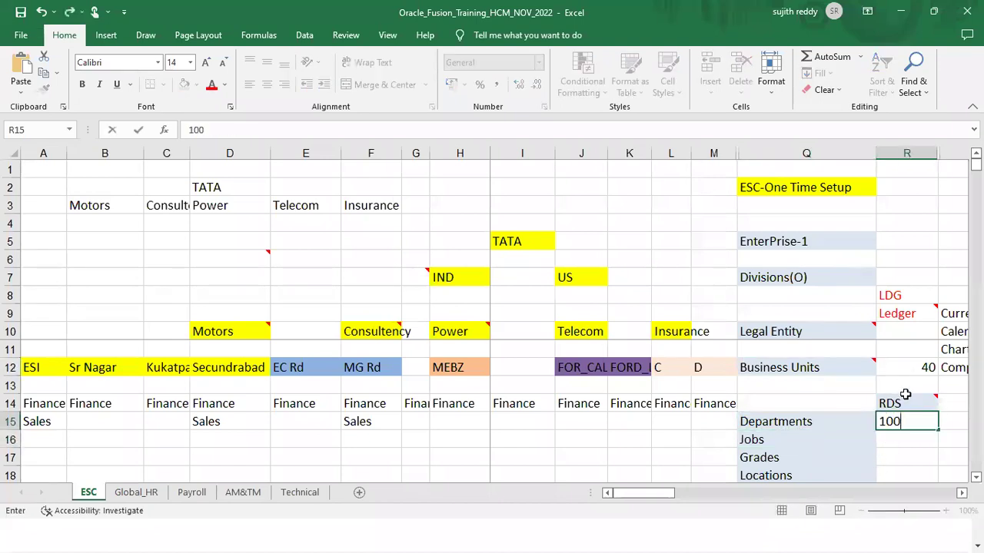
click(916, 372)
Compare the Departments value 100 with the Business Units value 40
click(903, 421)
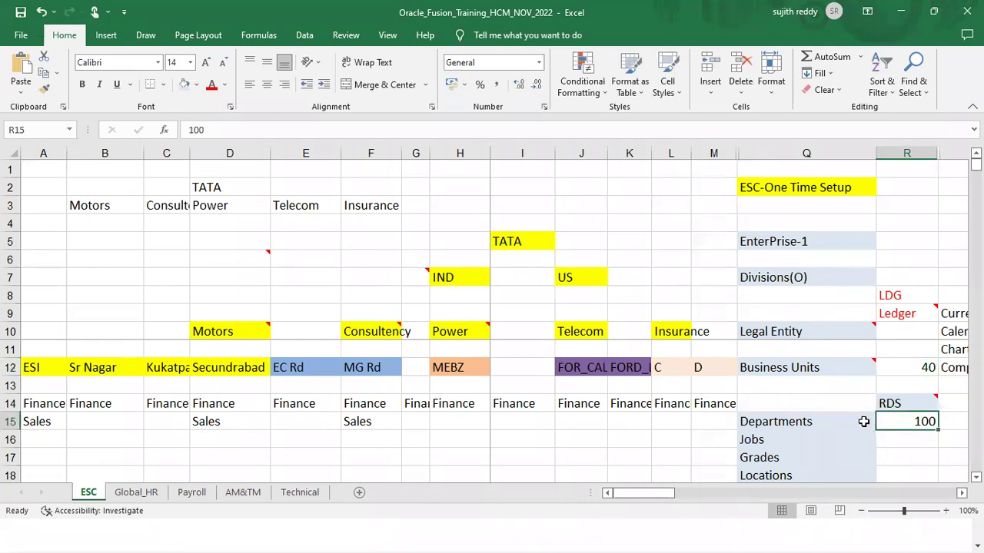
click(896, 367)
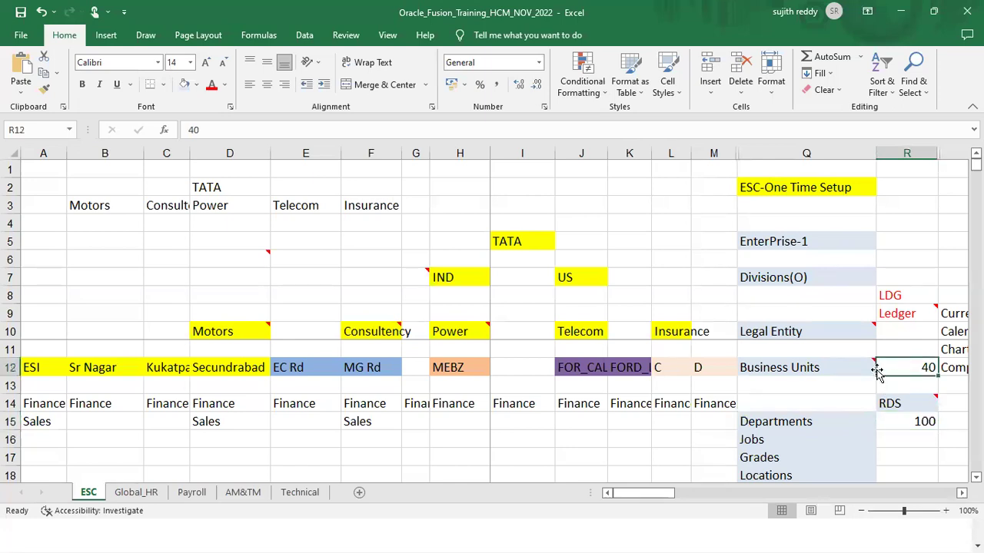
click(904, 421)
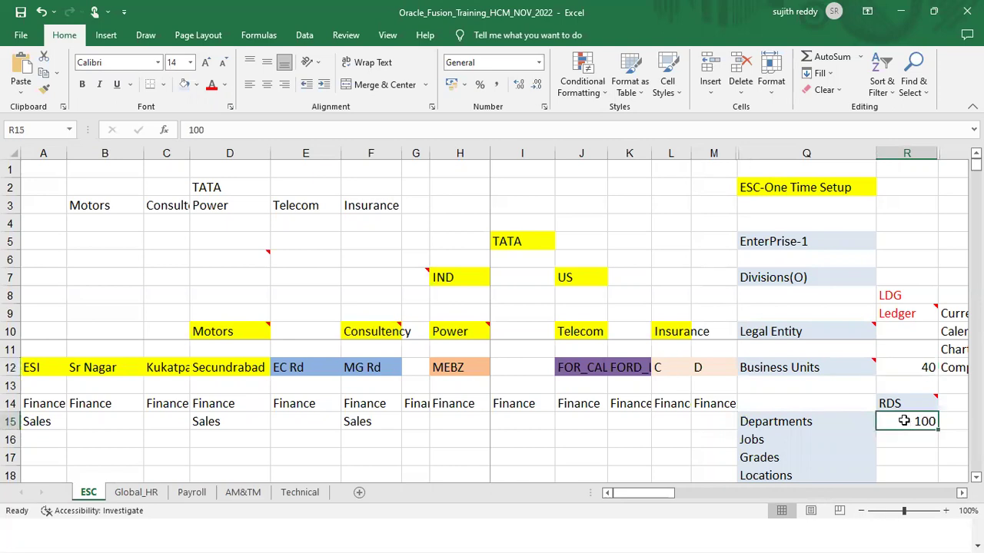
click(928, 366)
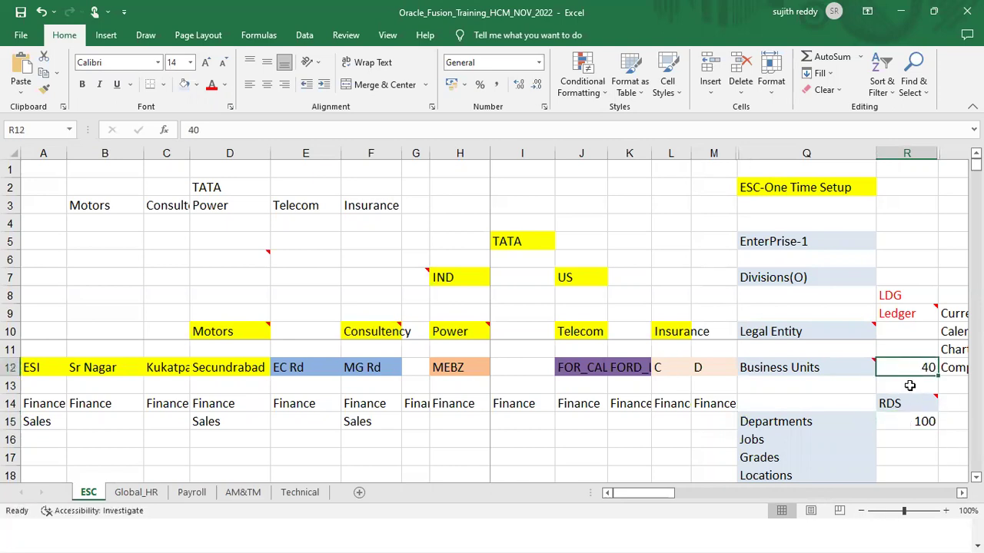
click(907, 427)
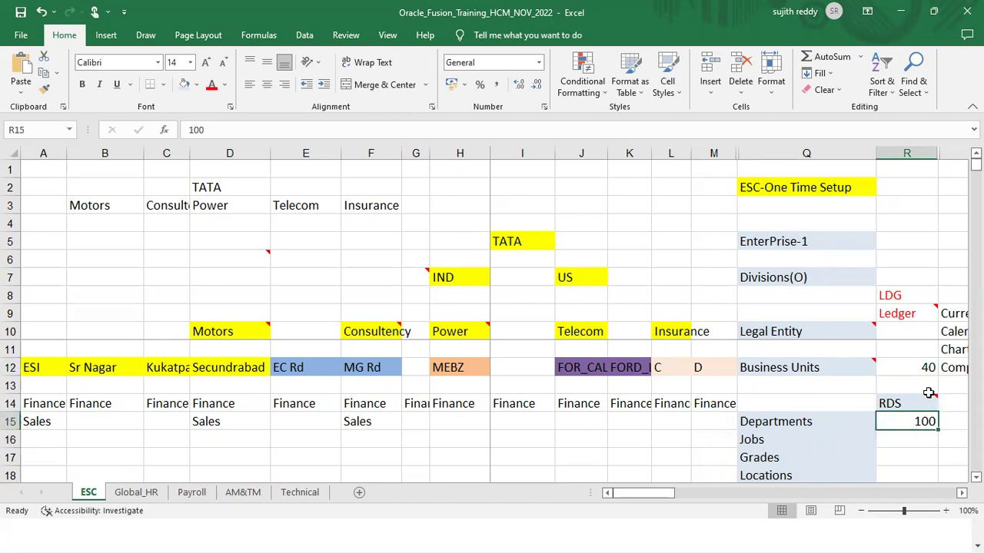
click(930, 370)
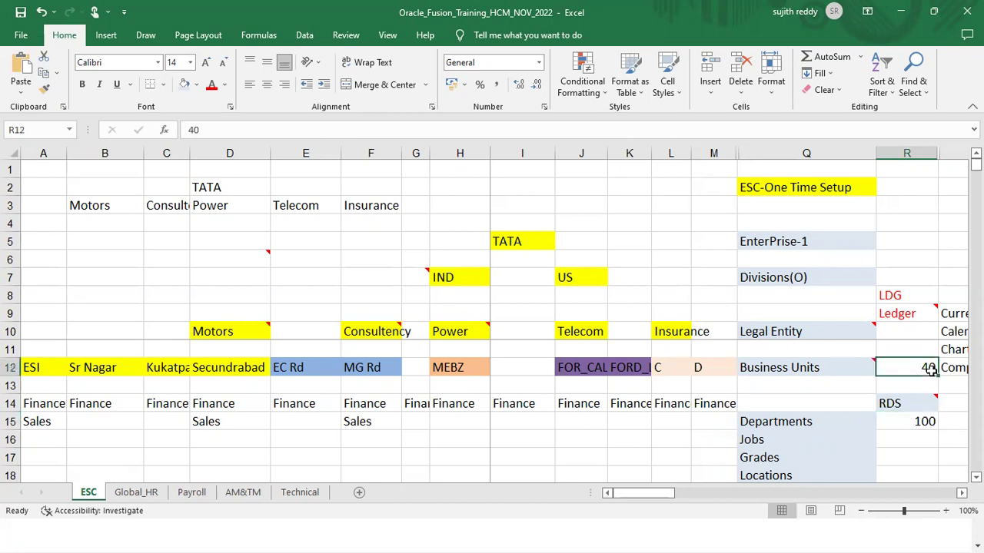
click(932, 421)
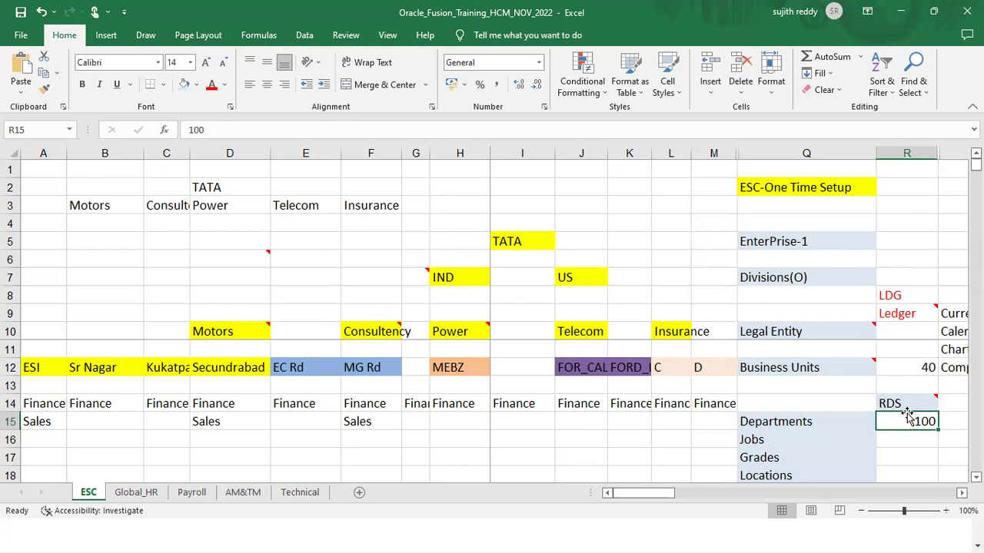
drag(861, 421, 898, 415)
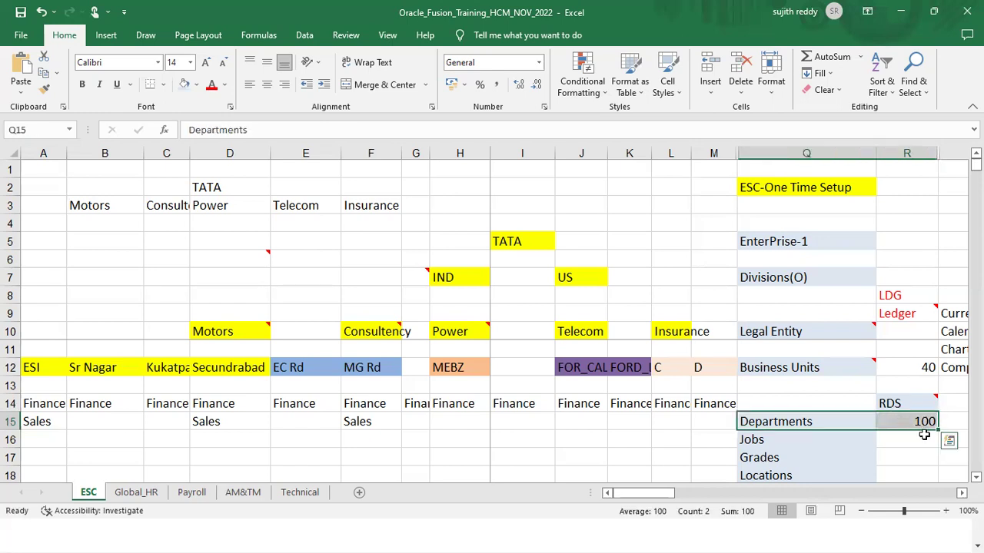
click(915, 403)
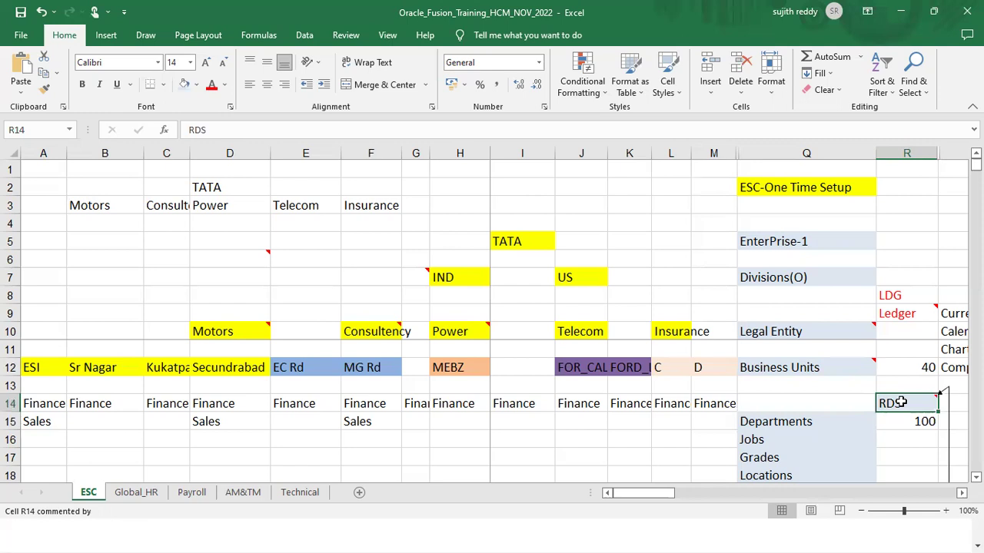
click(900, 359)
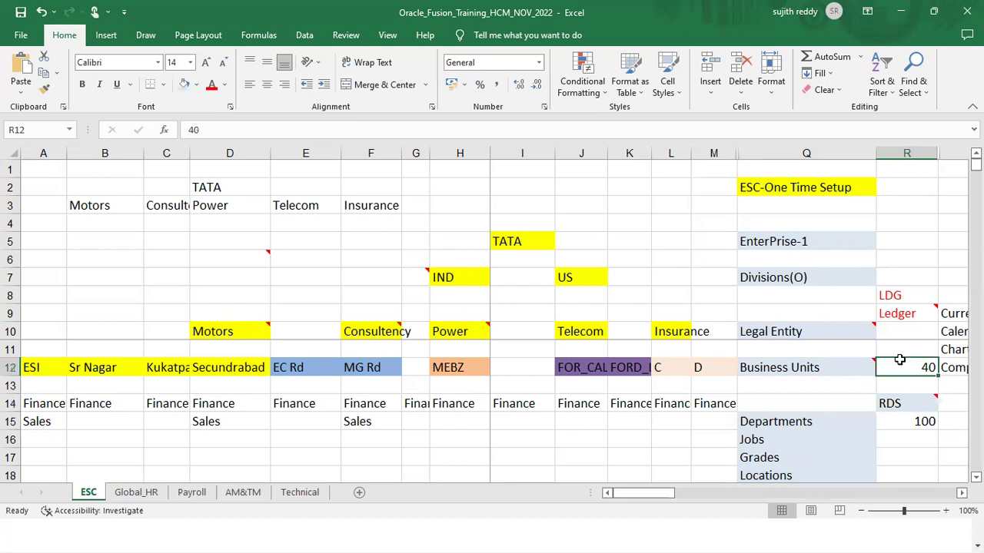
click(912, 420)
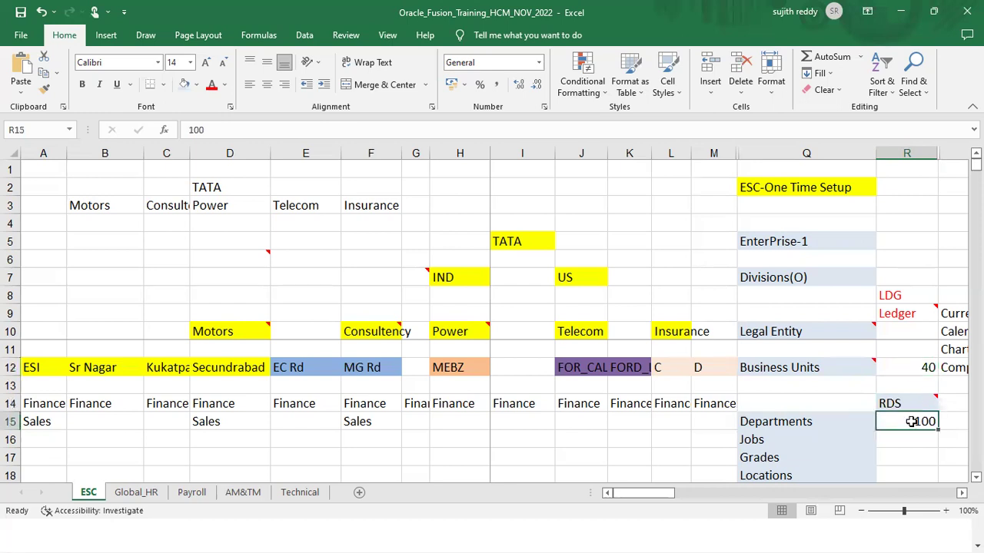
click(912, 402)
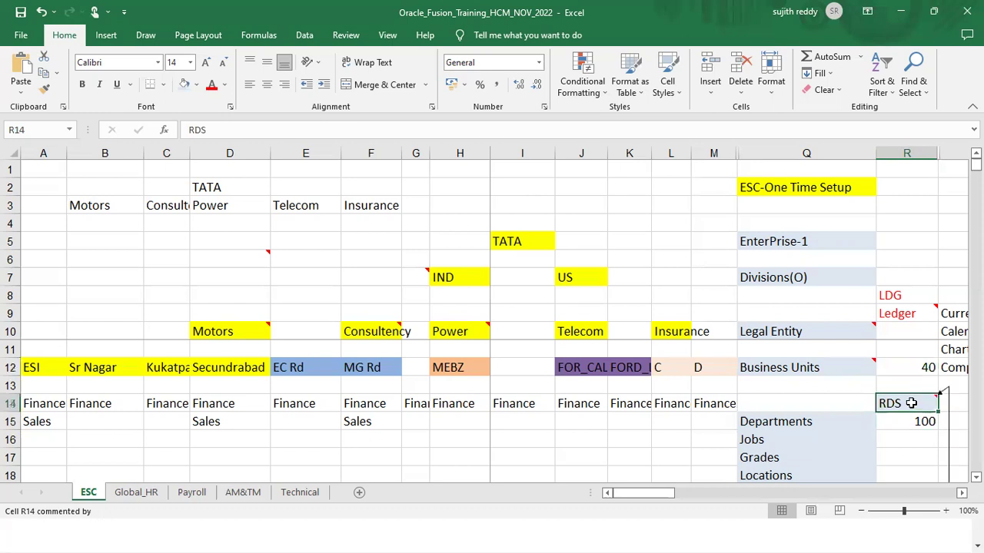
click(916, 368)
click(916, 401)
click(913, 369)
mouse_move(908, 407)
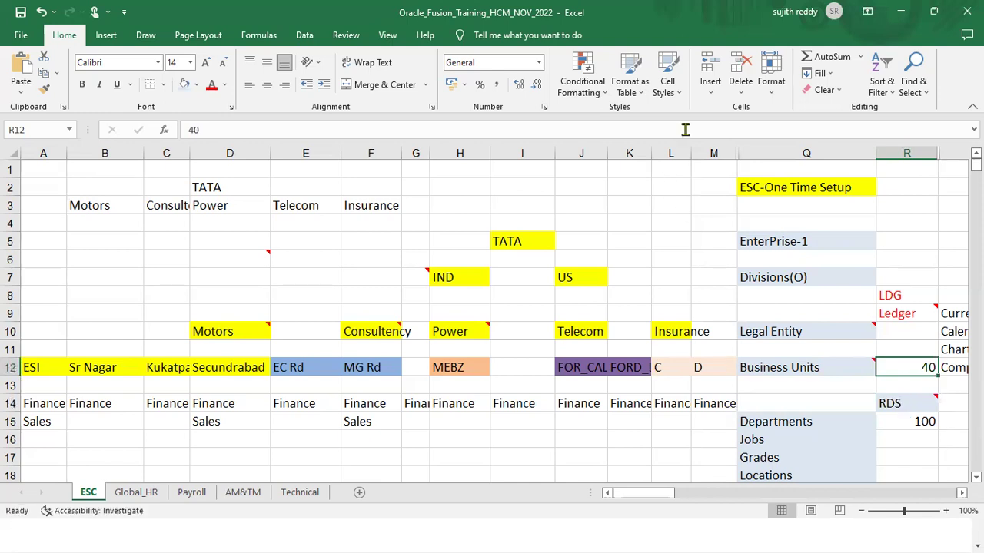
key(alt+Tab)
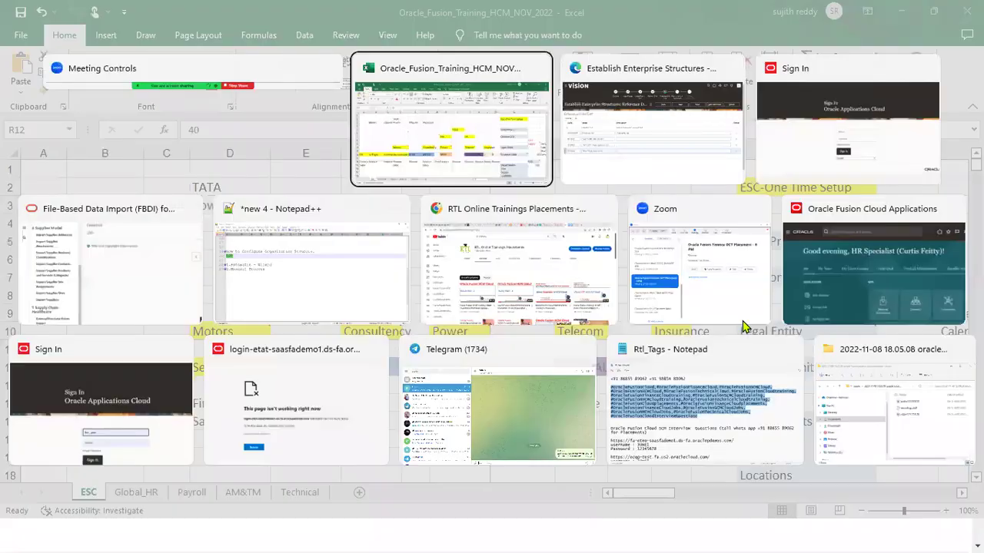
key(alt+Tab)
key(alt+Tab)
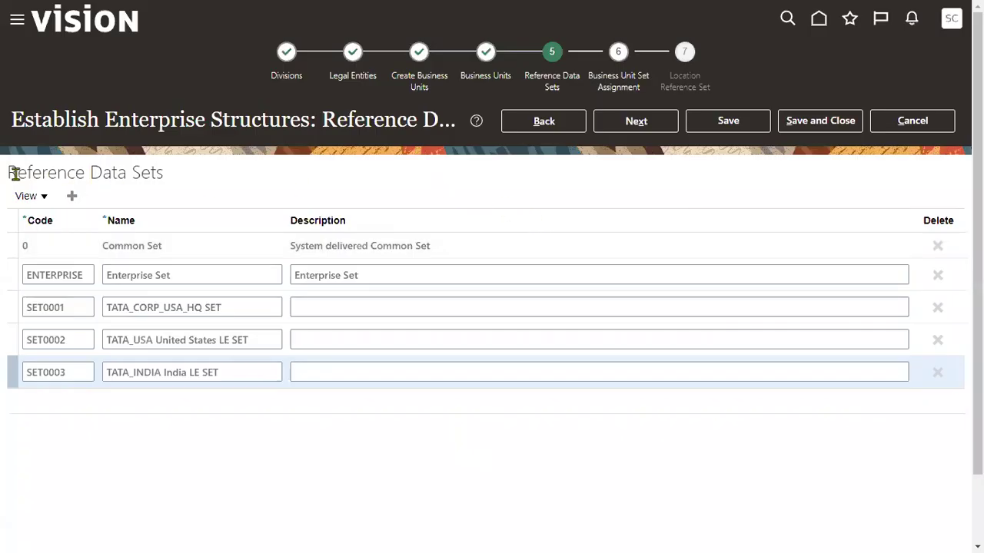
drag(7, 172, 156, 172)
click(207, 182)
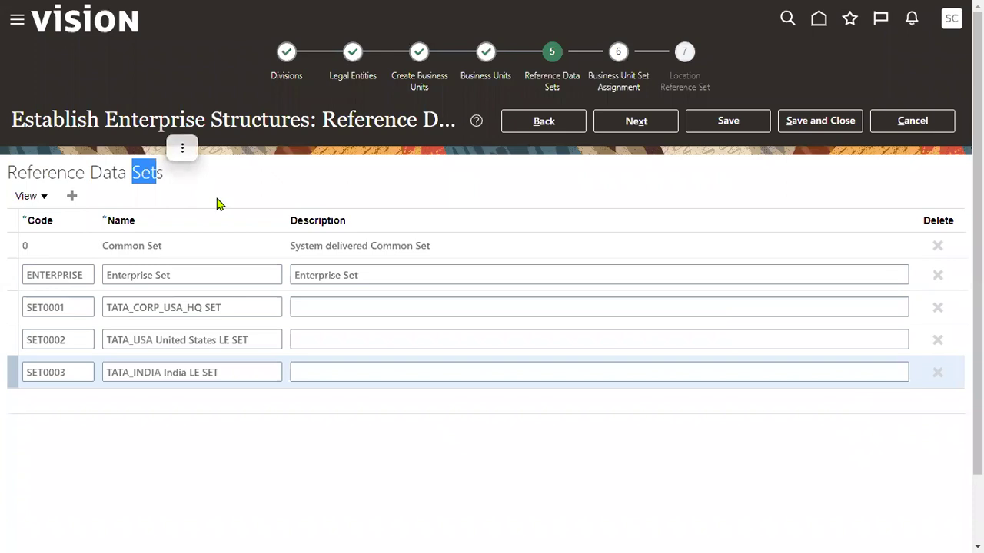
key(alt+Tab)
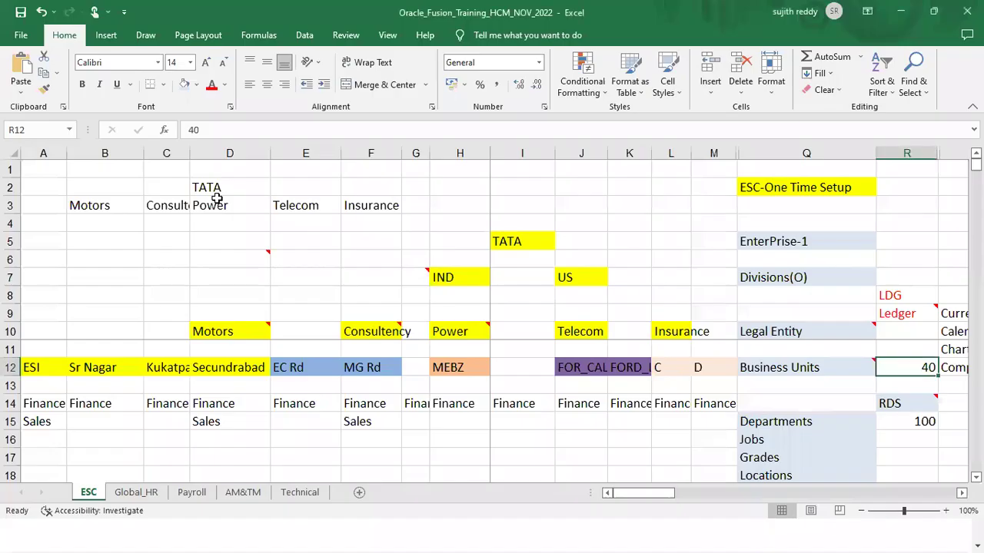
Review the Departments, Jobs, Grades and Locations entries of the ESC plan
click(802, 423)
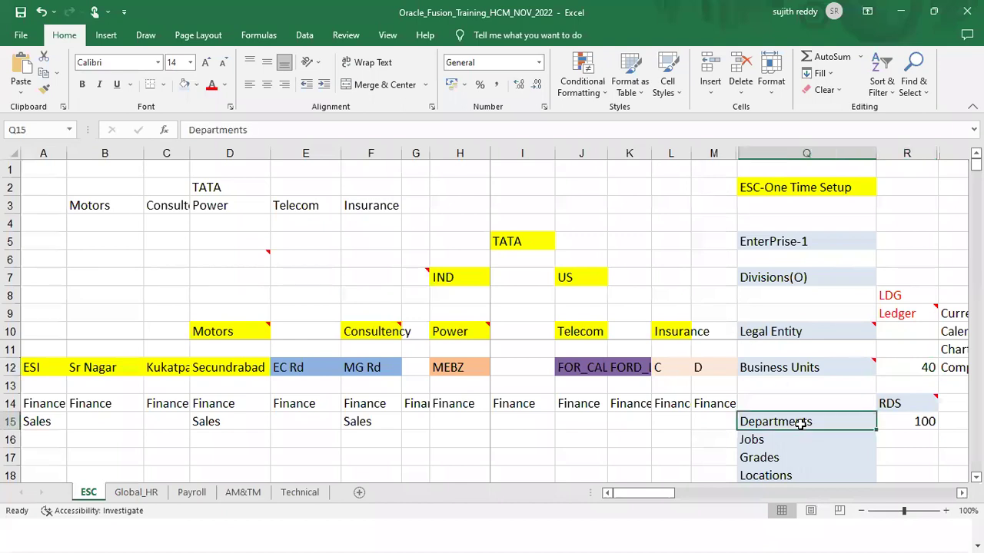
click(792, 437)
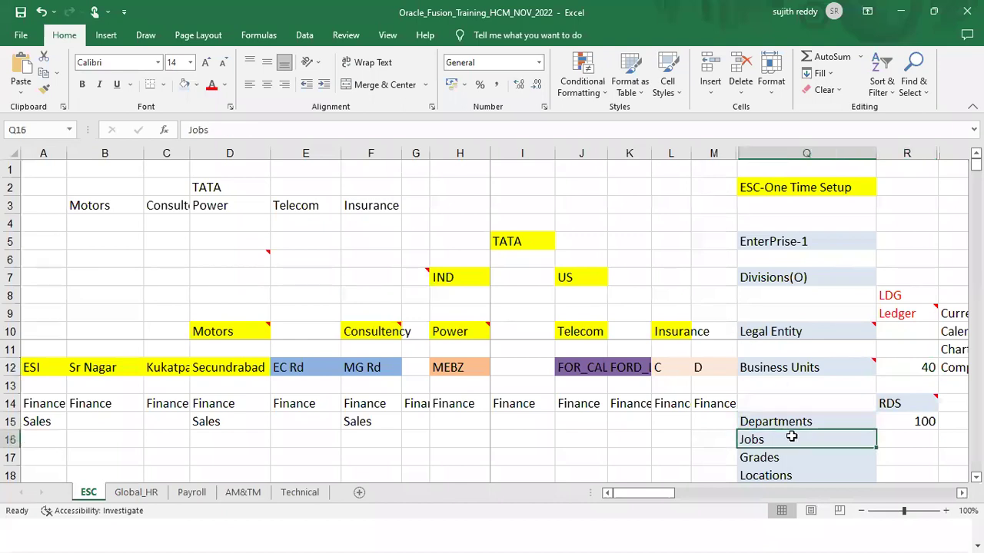
click(789, 457)
click(791, 476)
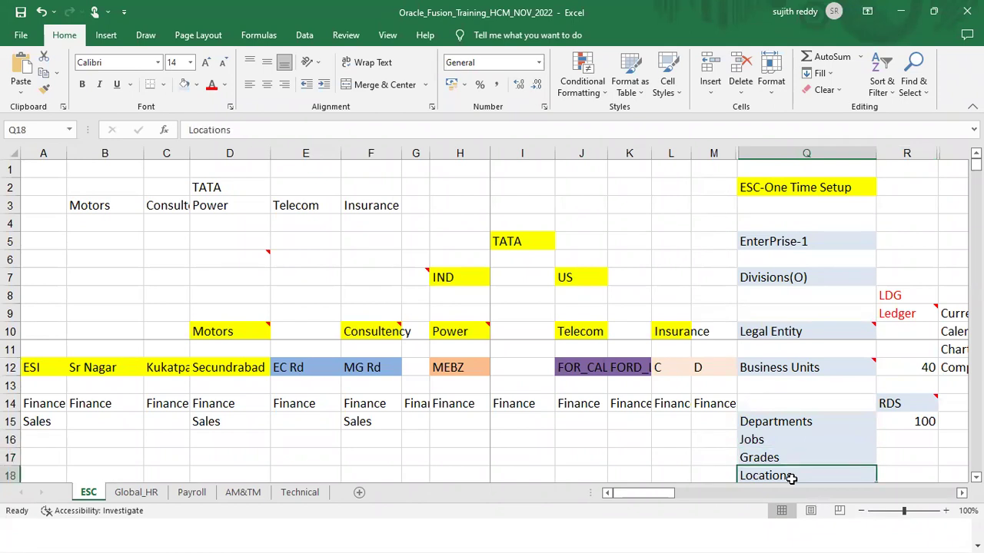
drag(790, 423, 776, 461)
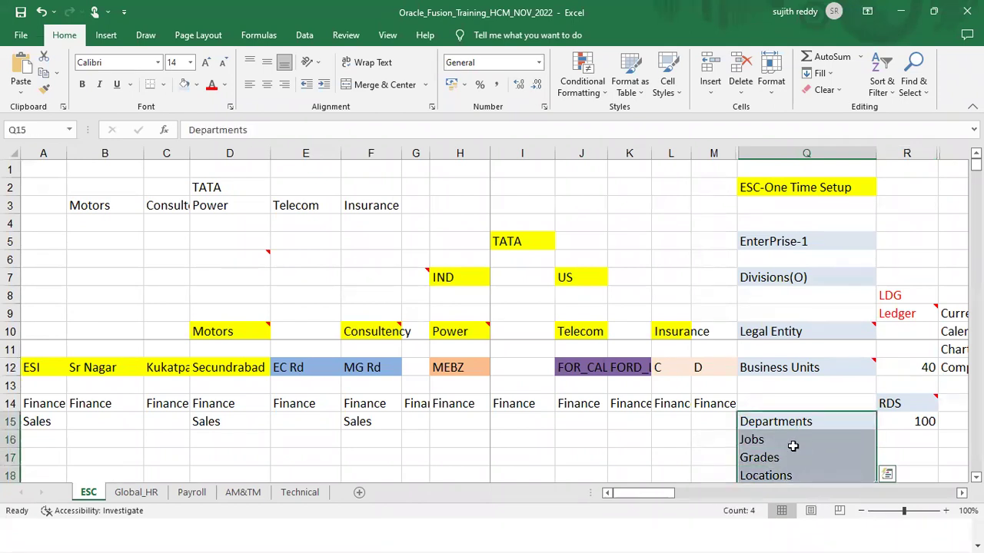
Read the Business Units note in the plan, then return to the Oracle window
click(900, 404)
click(856, 369)
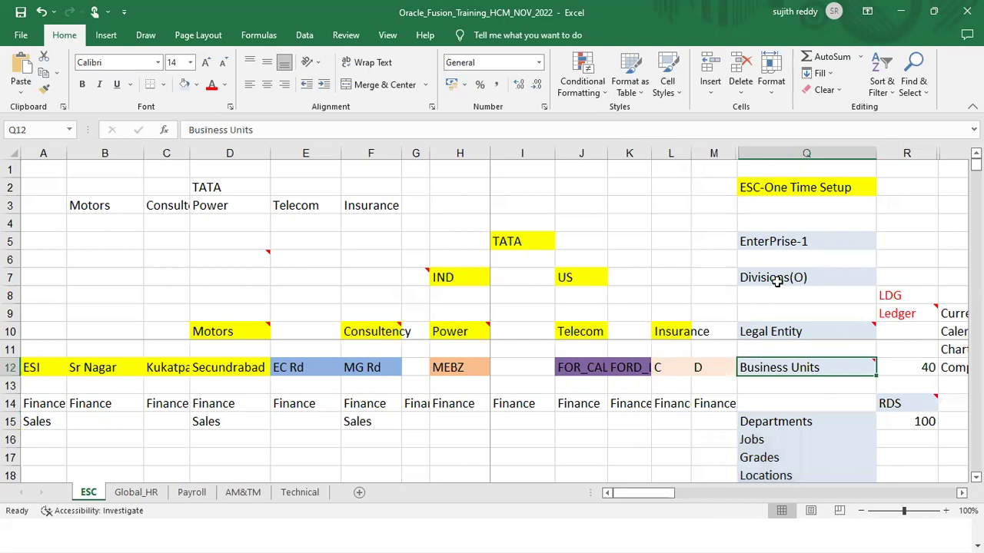
key(alt+Tab)
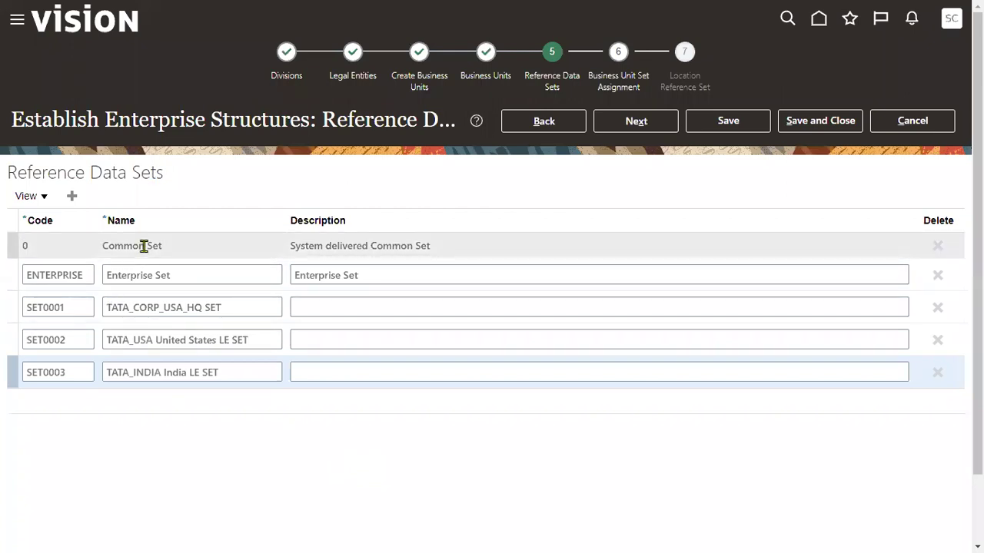
Assign TATA_USA United States LE SET as default reference set for all three business units
click(631, 129)
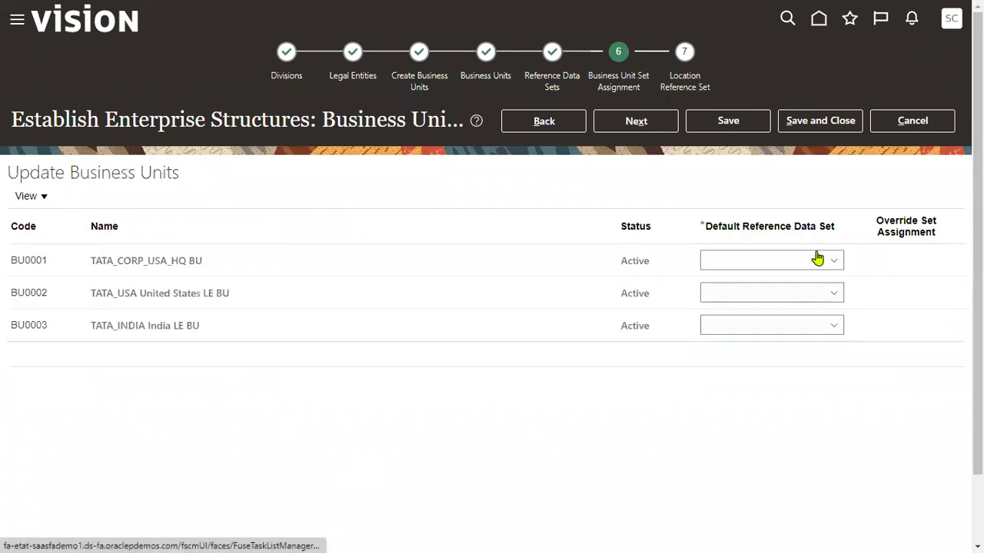
click(816, 258)
click(783, 304)
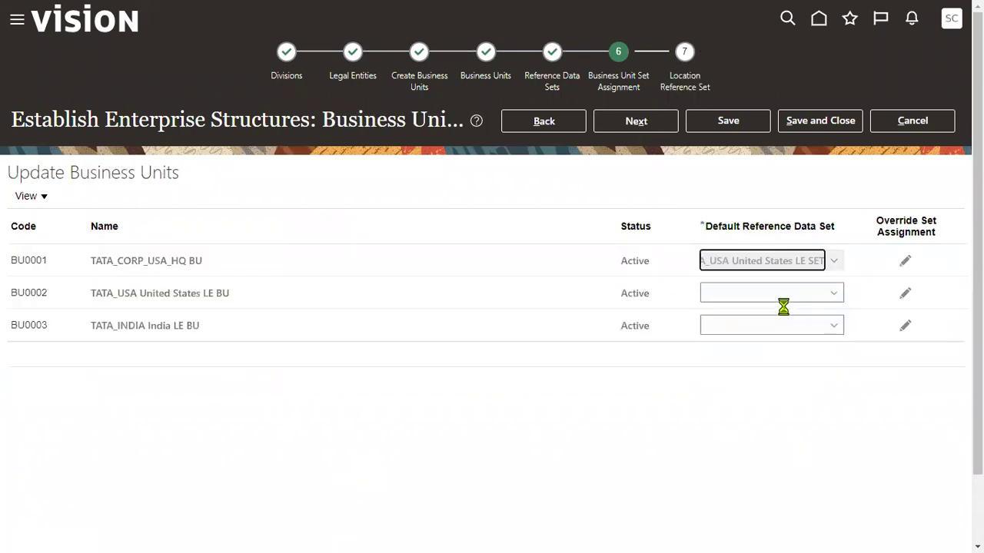
click(785, 297)
click(785, 333)
click(775, 325)
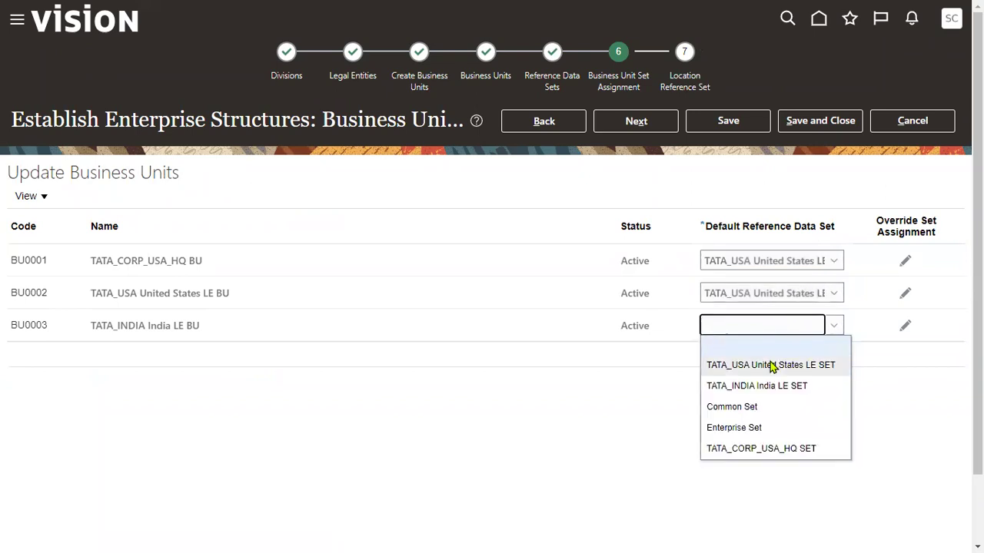
click(772, 365)
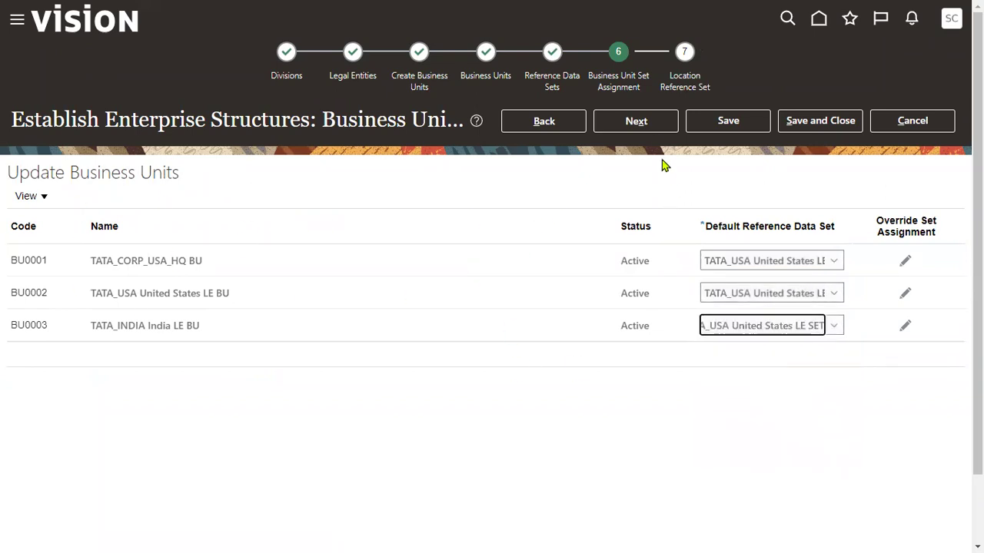
Assign Common Set to the TATA NY HQ Location and TATA INDIA locations
click(644, 122)
click(924, 254)
click(864, 288)
click(896, 283)
click(884, 322)
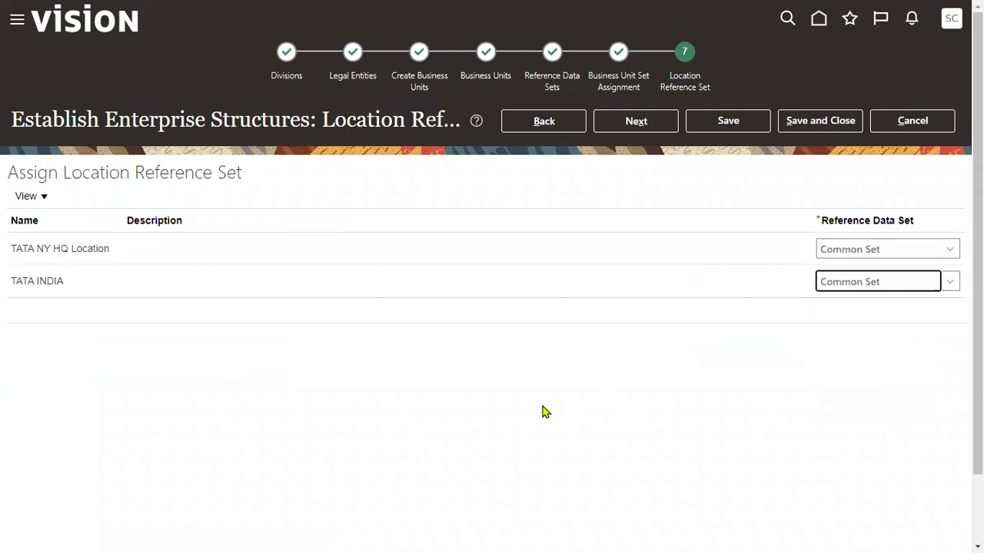
Open Review Results and highlight the page title, TATA Enterprise name and Divisions section
click(627, 126)
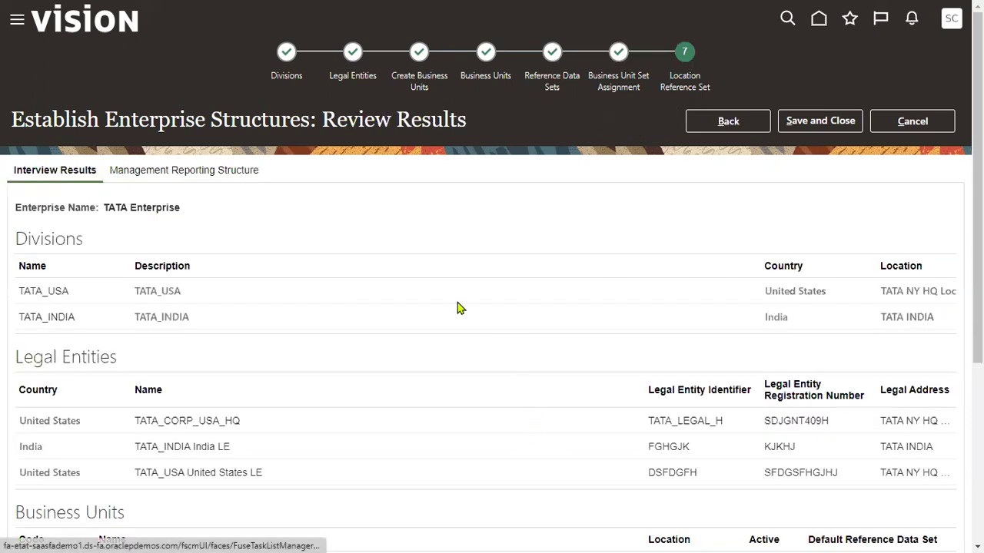
drag(323, 126, 472, 138)
click(259, 228)
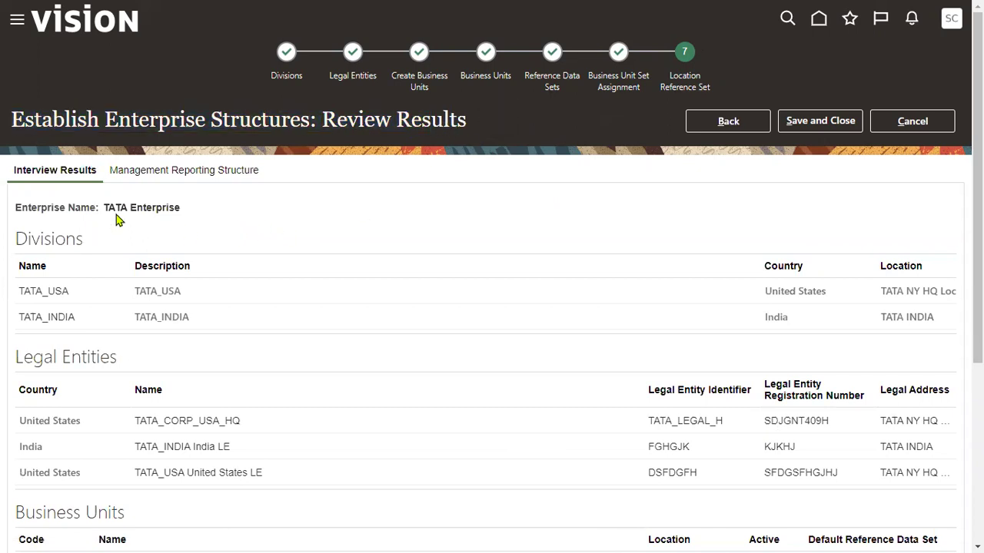
drag(103, 207, 190, 213)
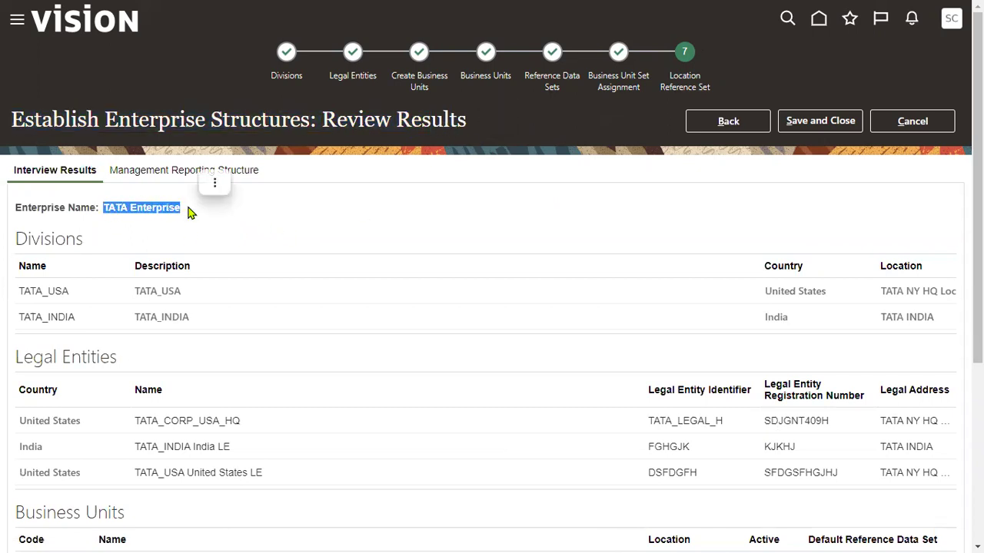
drag(13, 240, 85, 243)
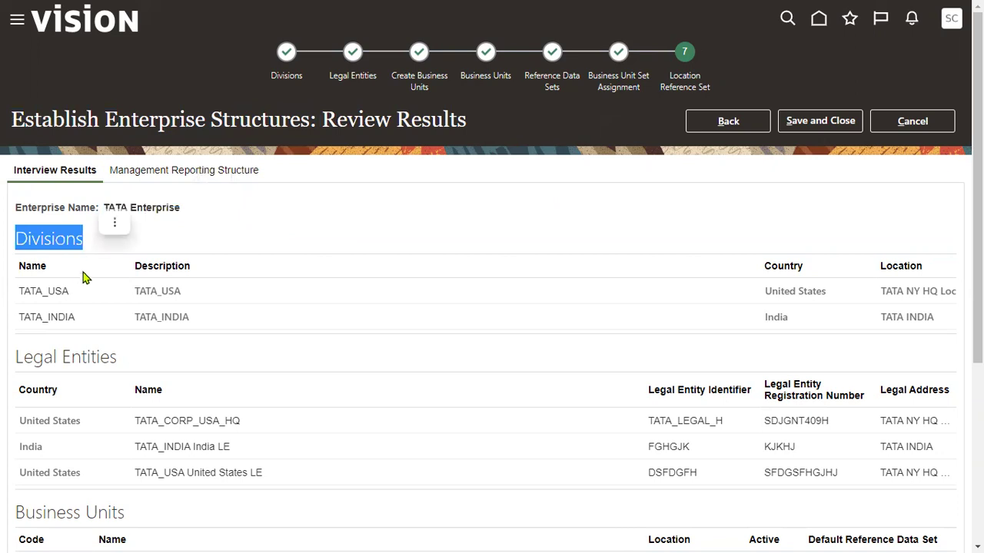
scroll(73, 292, down, 1)
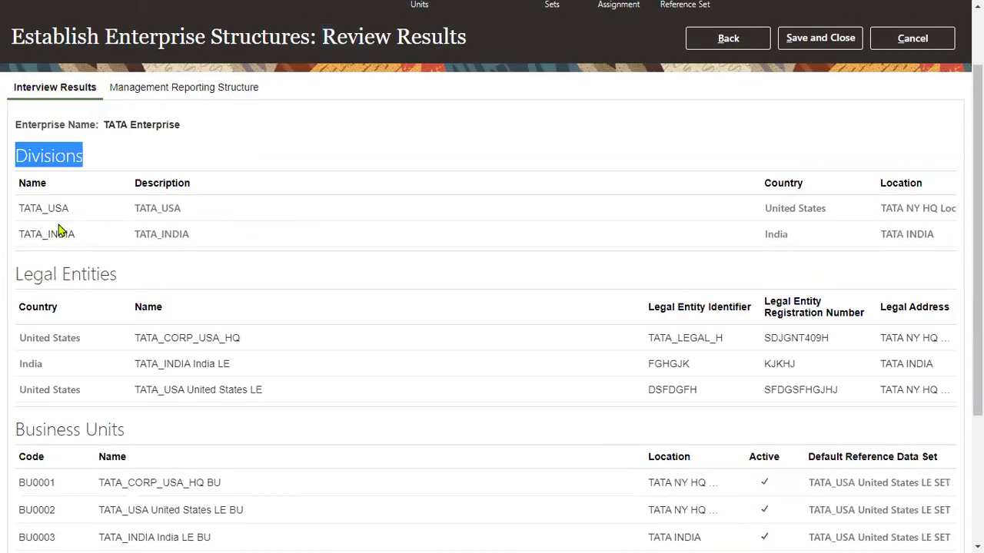
click(41, 270)
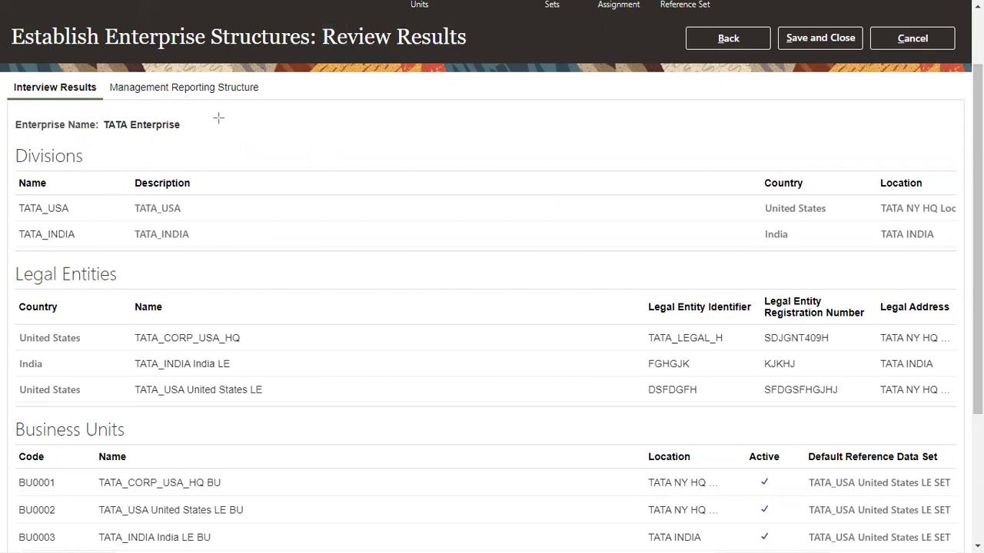
Mark the enterprise name, Divisions, Legal Entities, Business Units headings and default reference sets
drag(96, 107, 98, 115)
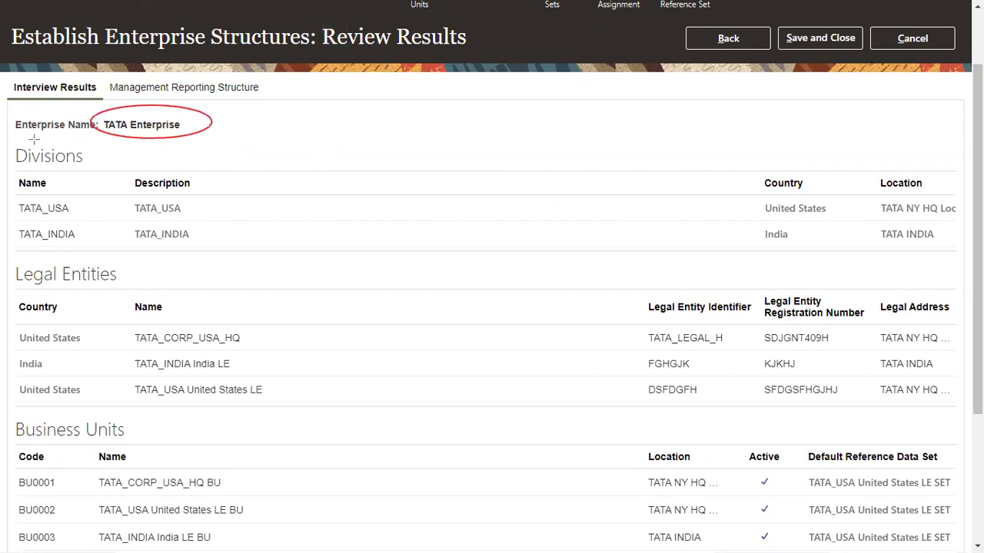
mouse_move(12, 143)
mouse_down()
mouse_move(71, 151)
mouse_move(13, 154)
mouse_up()
mouse_move(10, 250)
mouse_down()
mouse_move(131, 292)
mouse_move(15, 253)
mouse_up()
mouse_move(11, 409)
mouse_down()
mouse_move(35, 434)
mouse_move(16, 415)
mouse_up()
mouse_move(841, 422)
mouse_down()
mouse_move(880, 541)
mouse_move(868, 536)
mouse_up()
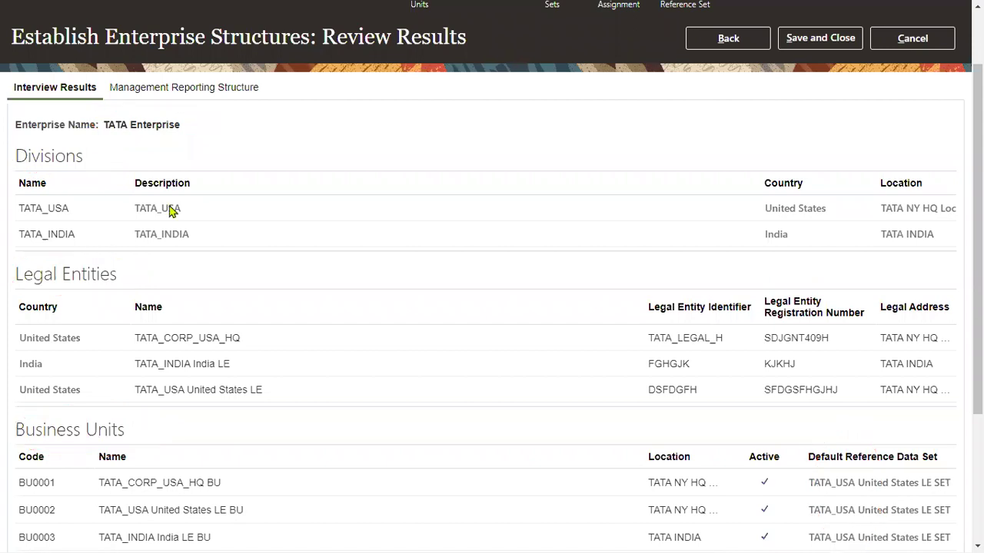
Save and close the TATA Enterprise structure and check its Not Loaded status
click(832, 41)
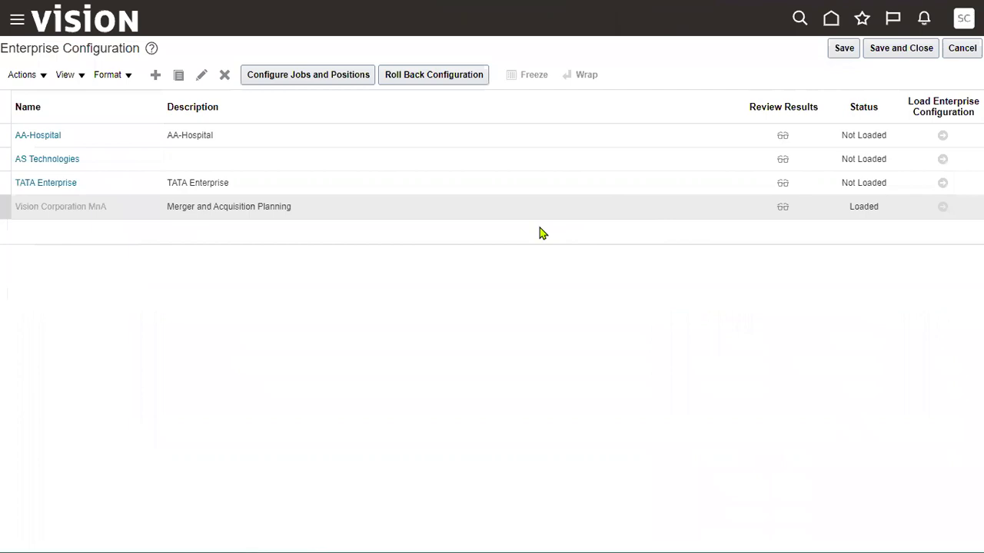
click(214, 183)
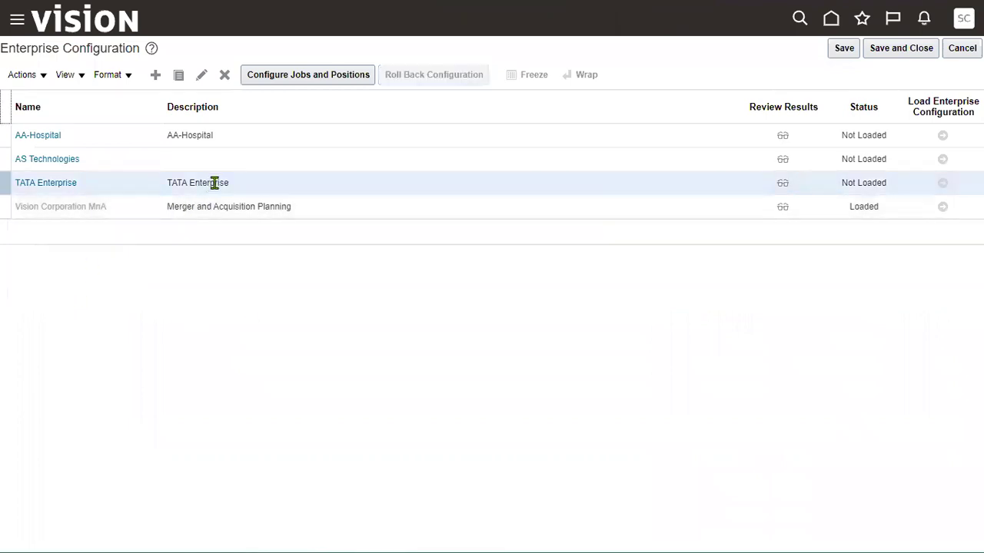
drag(841, 182, 888, 184)
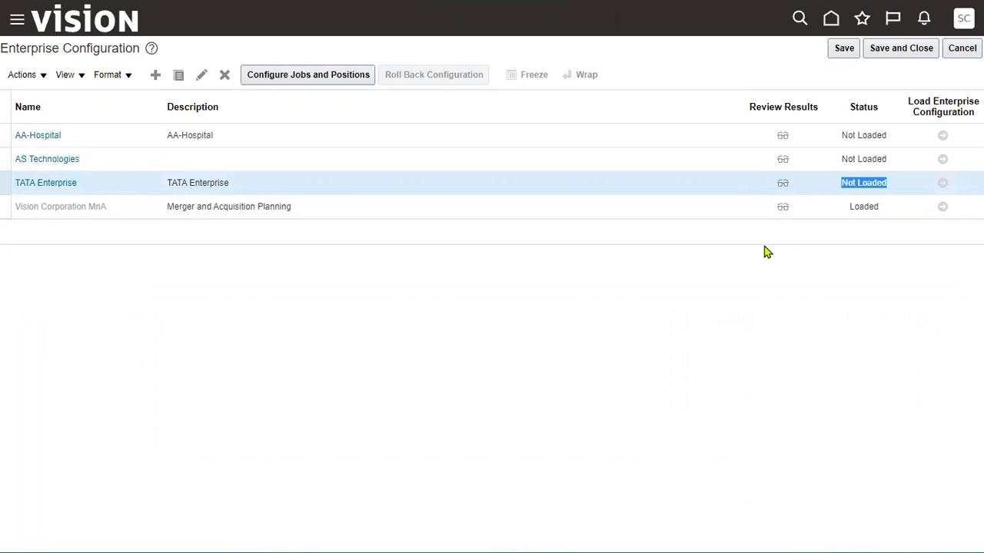
click(786, 185)
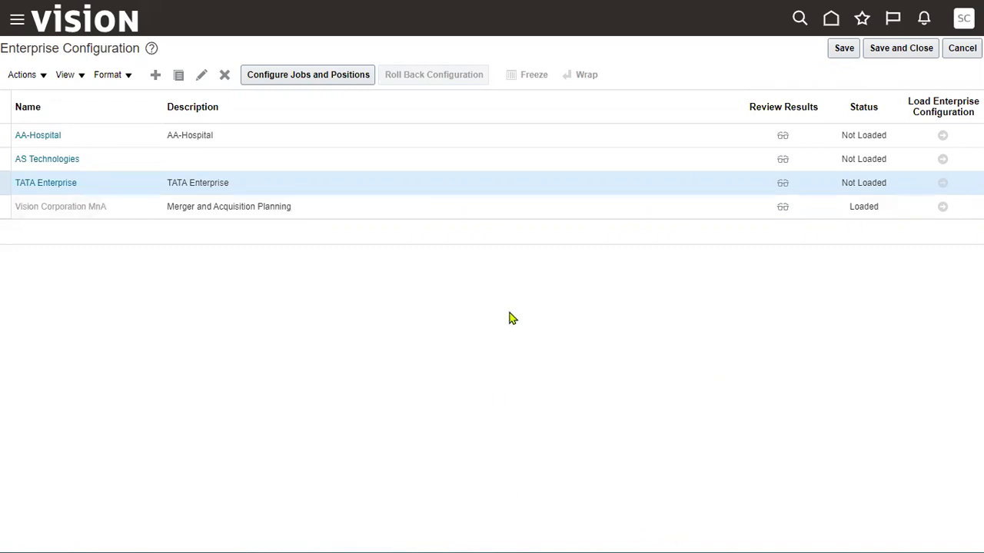
Exit browser full screen and reopen the TATA Enterprise structure from Enterprise Configuration
mouse_move(824, 7)
click(930, 13)
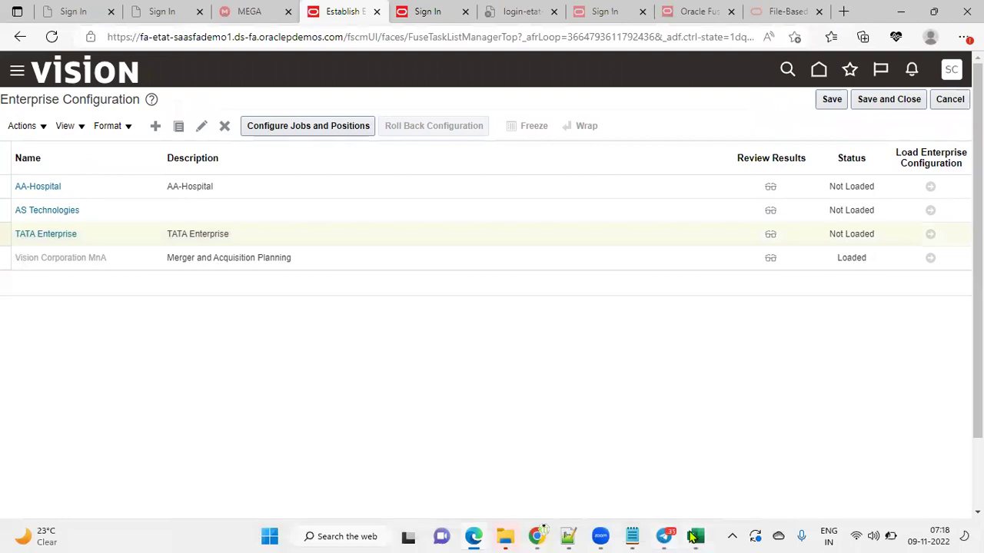
mouse_move(692, 537)
click(828, 257)
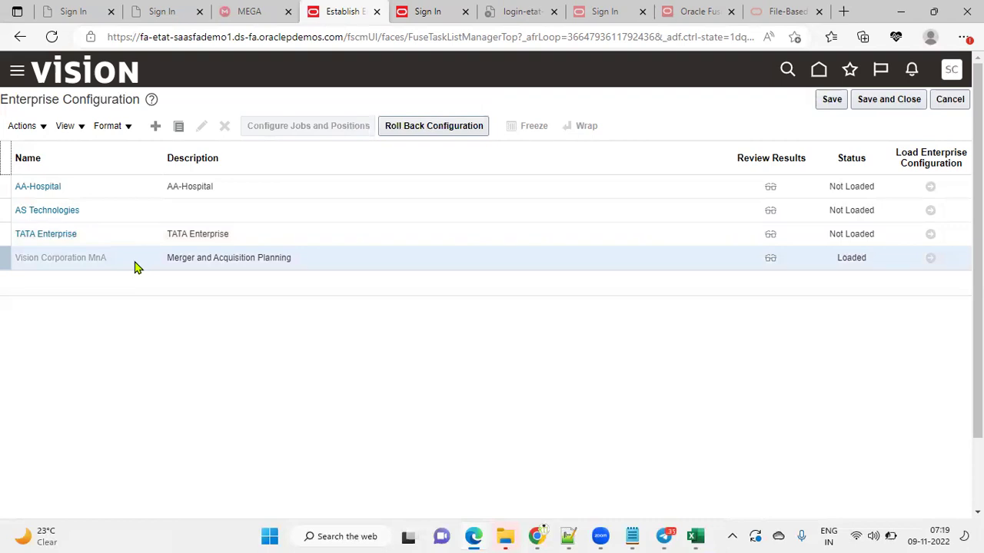
click(870, 234)
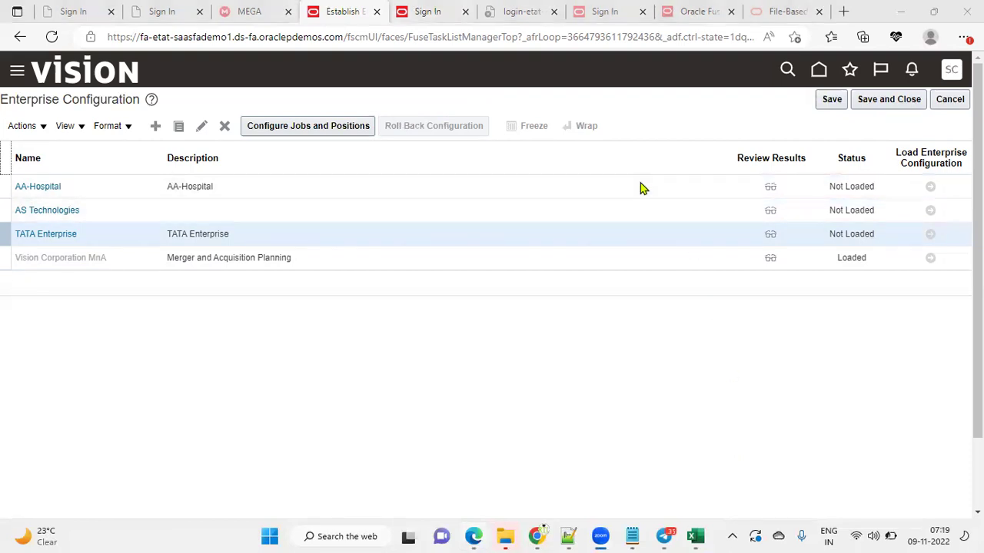
click(61, 235)
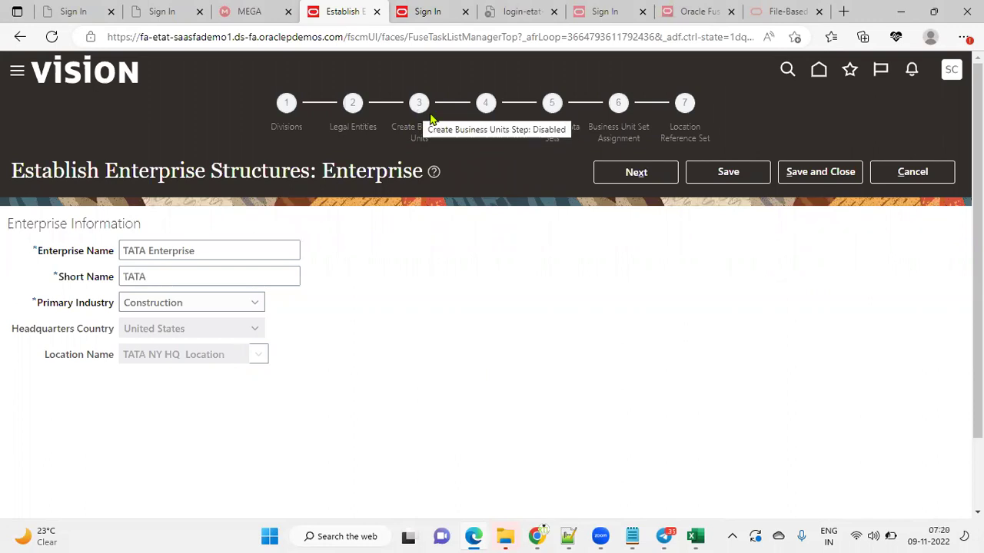
Step through Divisions and Legal Entities, checking view options, to reach Create Business Units
click(648, 177)
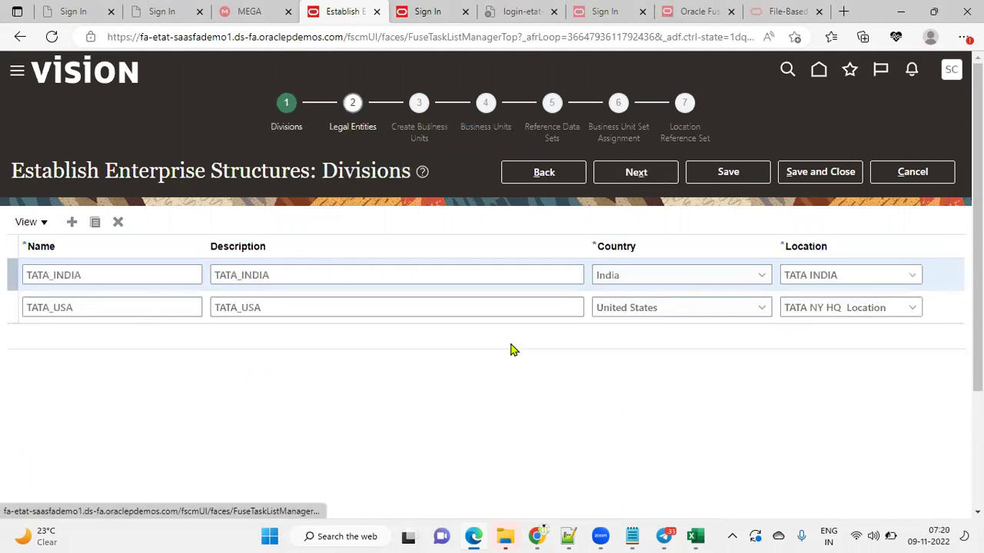
click(648, 175)
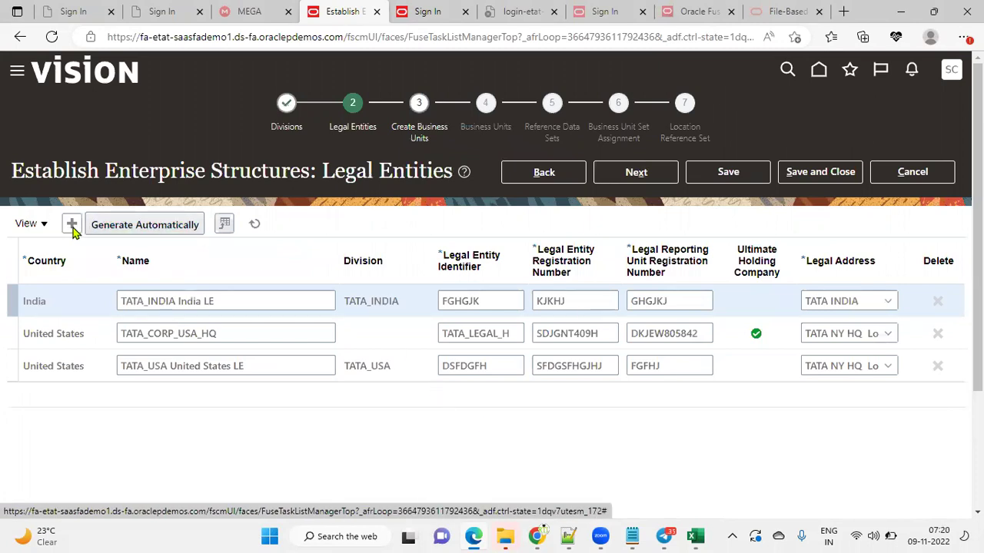
click(44, 224)
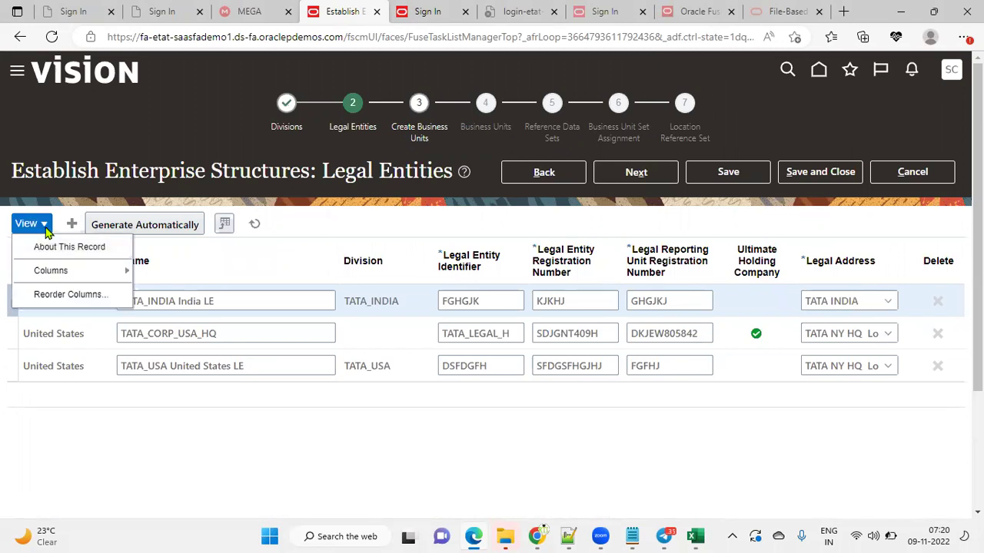
click(321, 450)
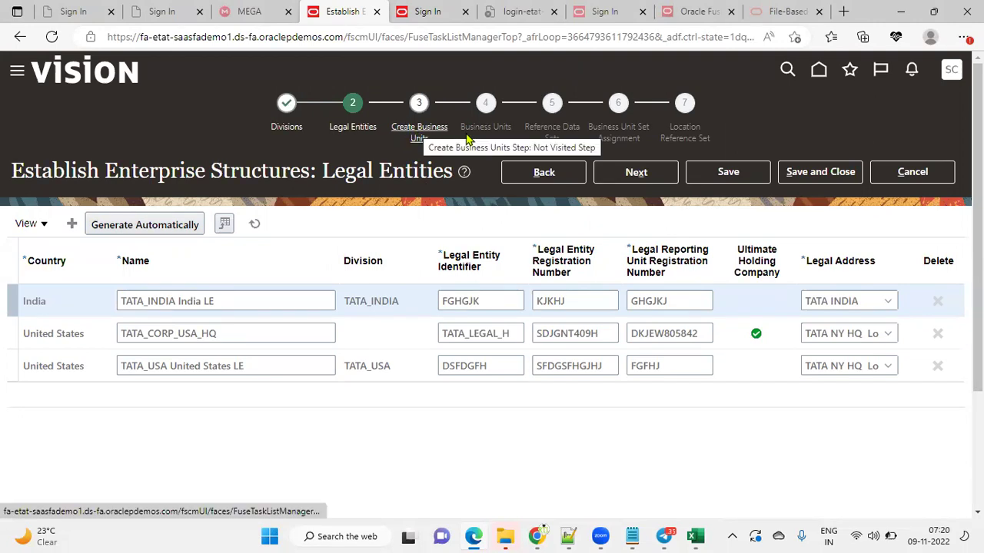
click(636, 172)
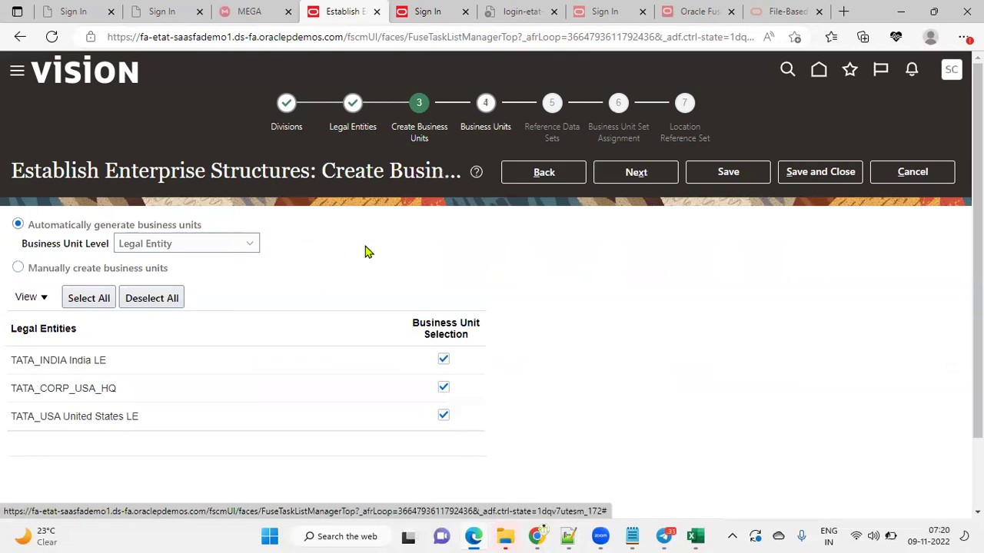
click(246, 244)
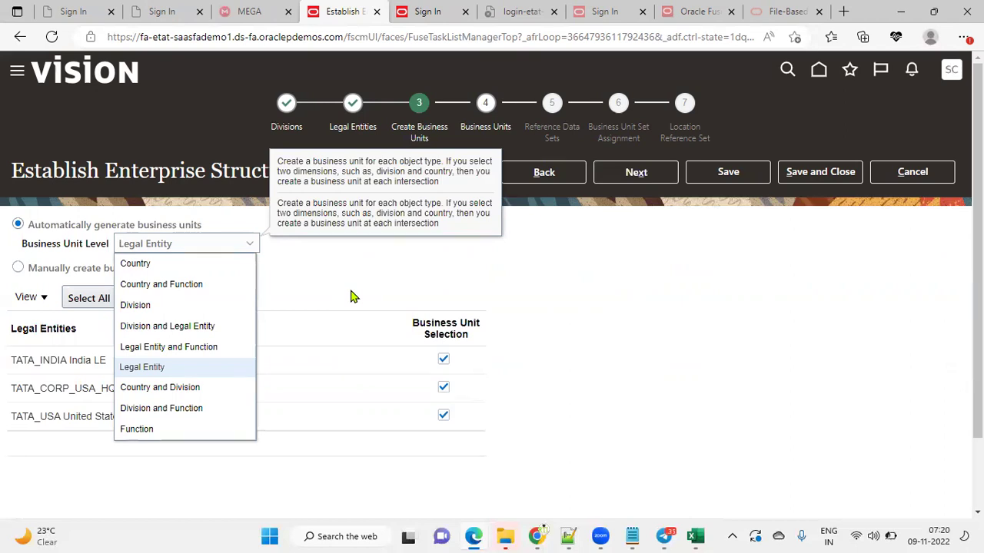
click(315, 271)
drag(28, 223, 103, 226)
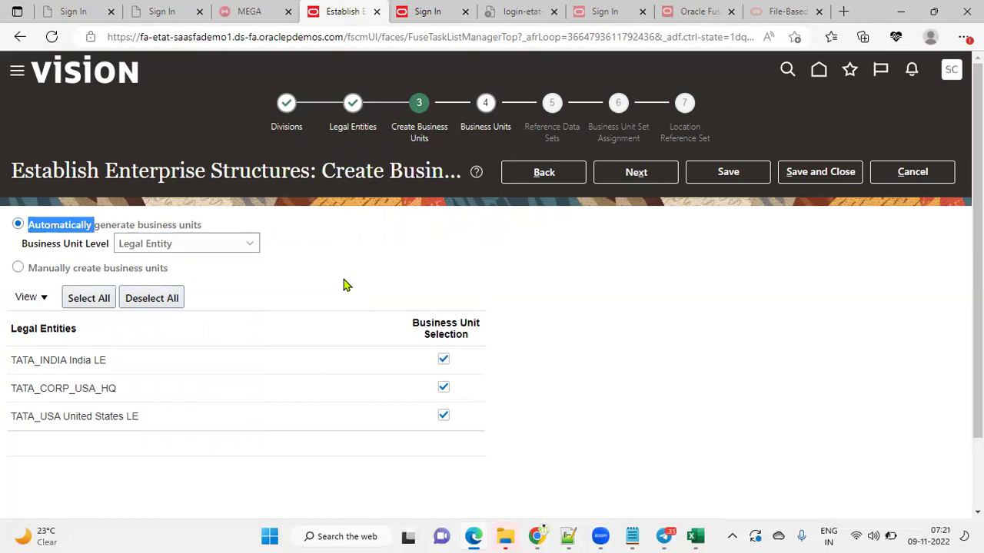
click(221, 247)
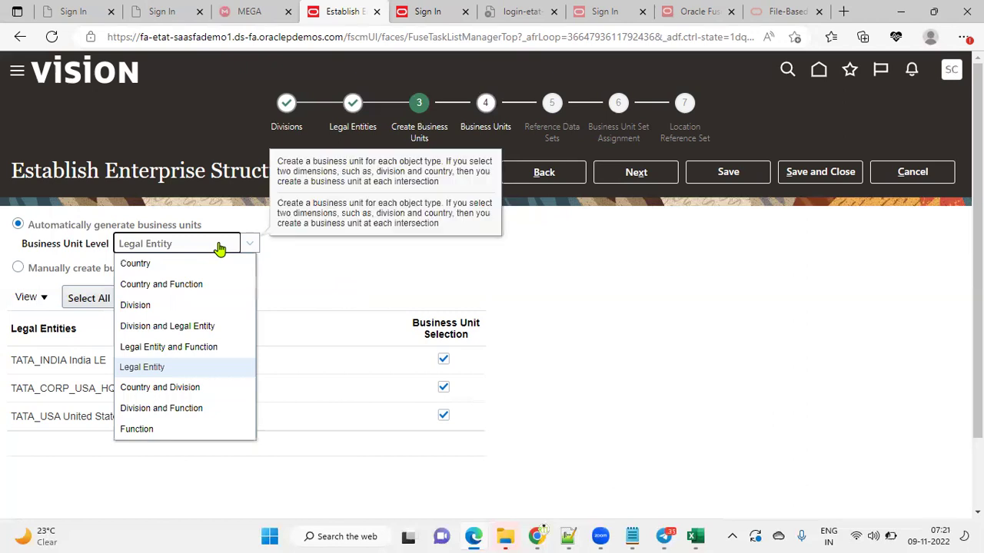
click(220, 247)
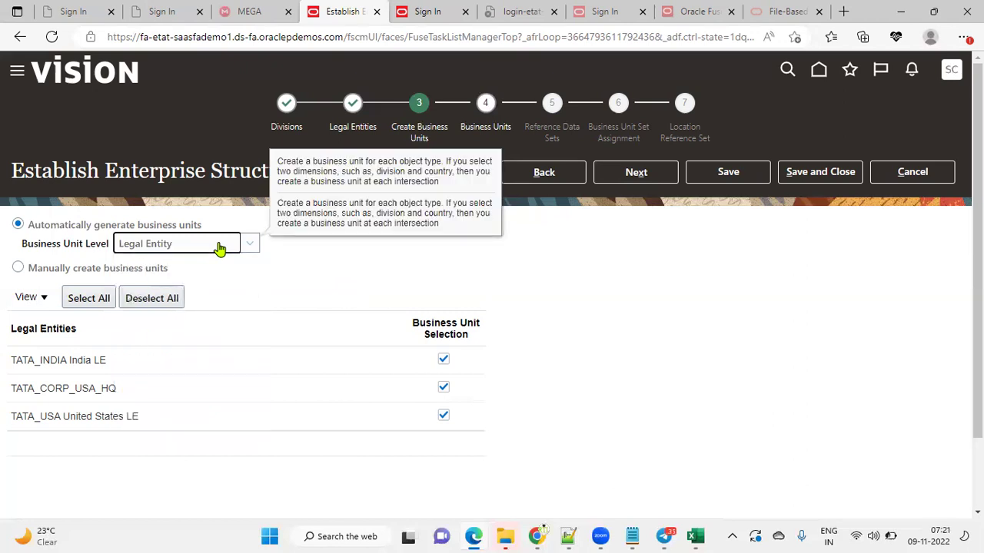
click(219, 247)
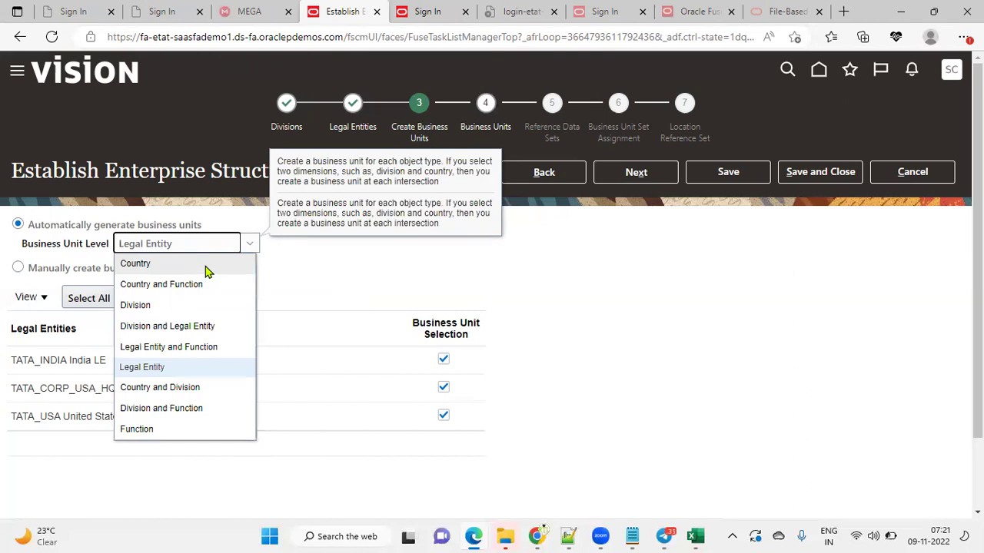
click(40, 228)
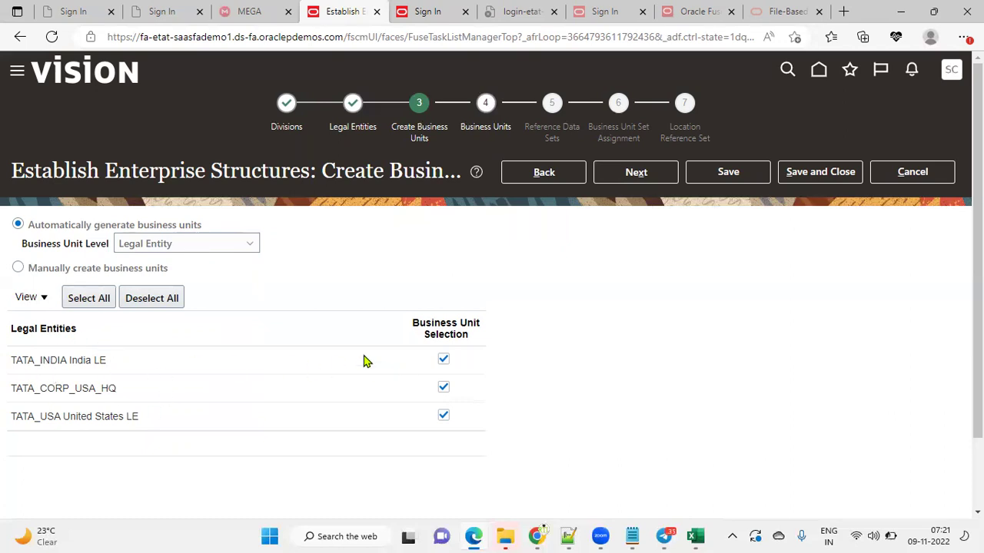
click(182, 245)
Set business unit level to Country, select India and United States, then cancel the setup
click(164, 266)
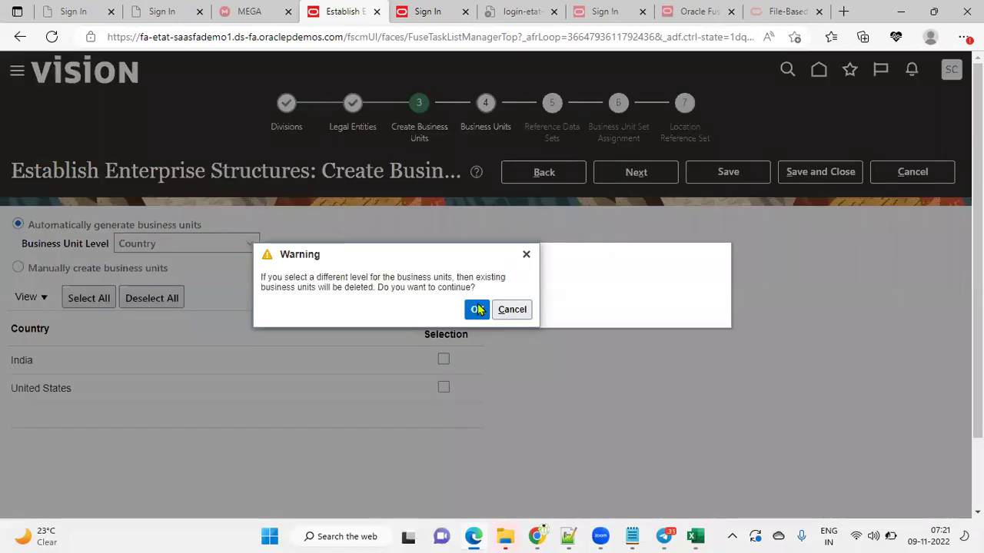
click(478, 309)
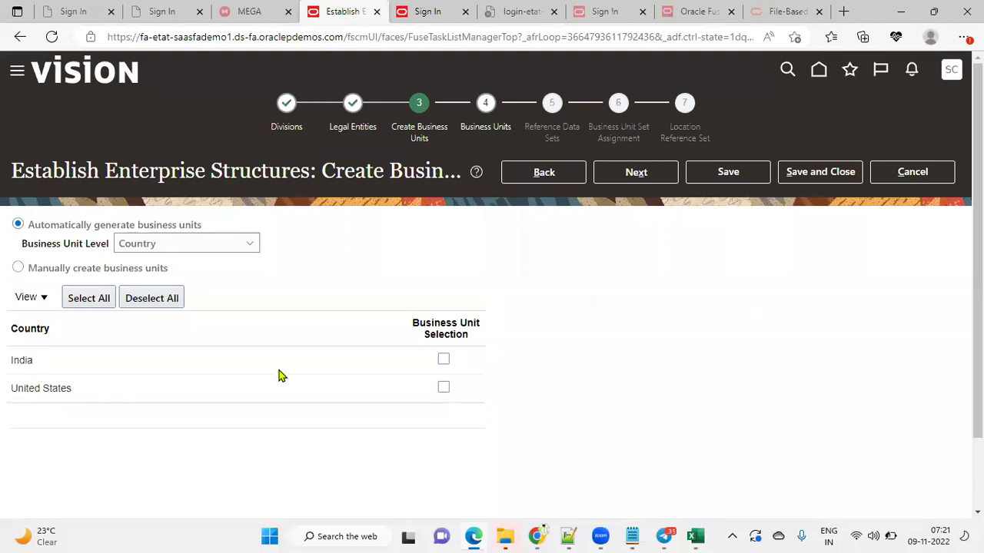
click(443, 361)
click(445, 388)
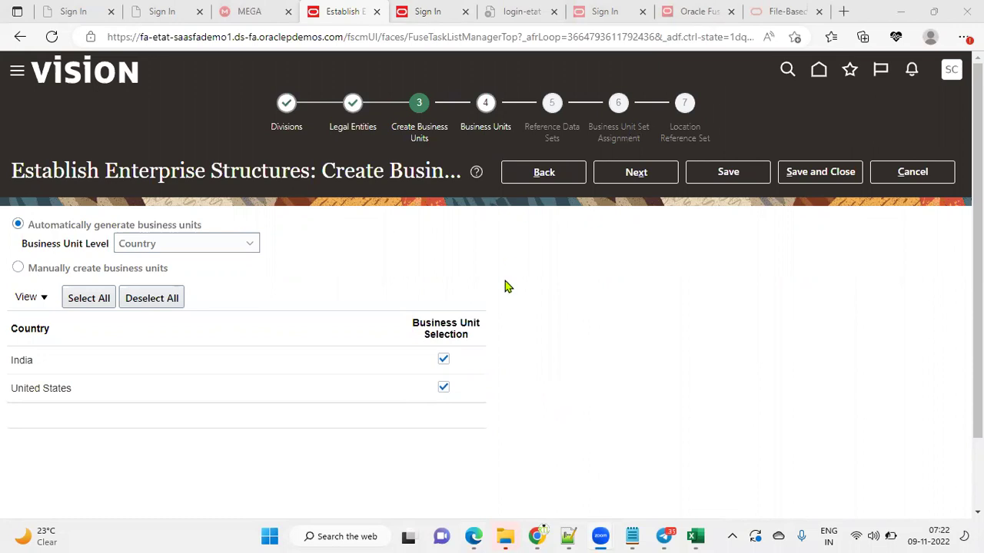
click(926, 183)
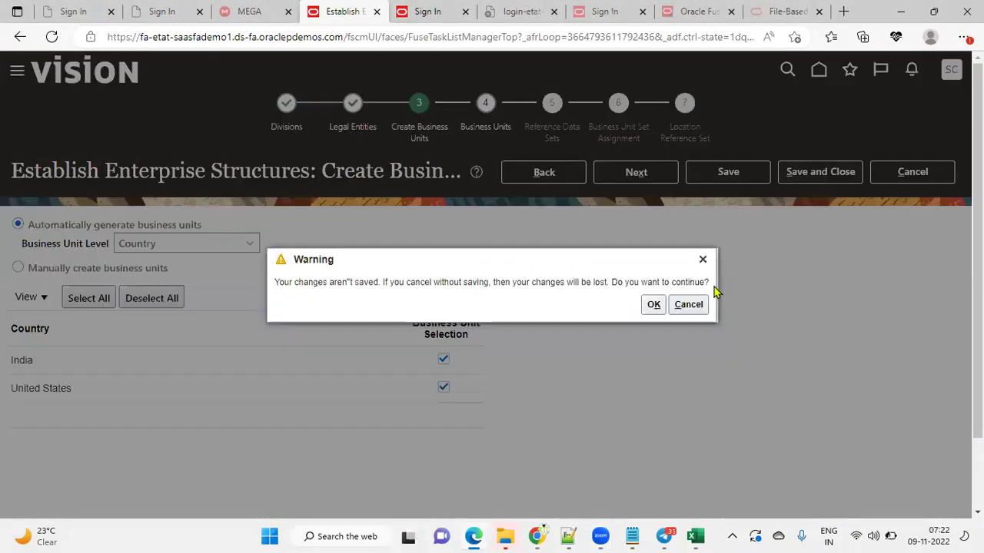
Discard the unsaved changes and copy the Vision Corporation MnA configuration name
click(654, 305)
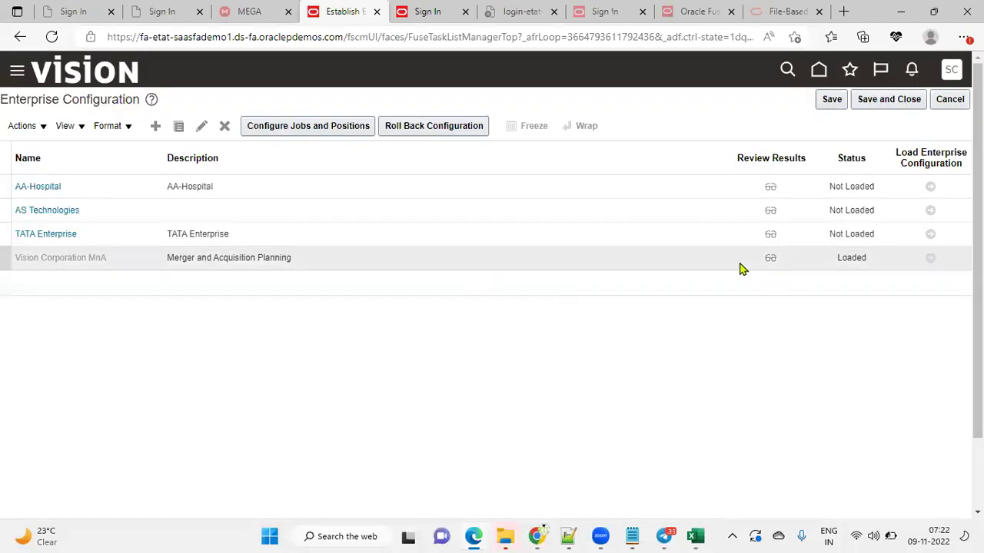
click(701, 259)
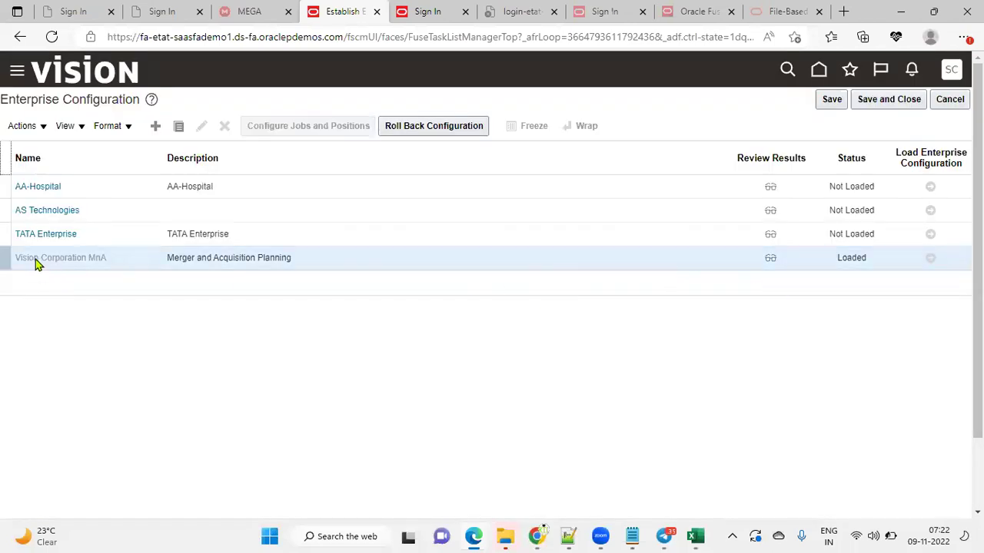
drag(17, 259, 109, 264)
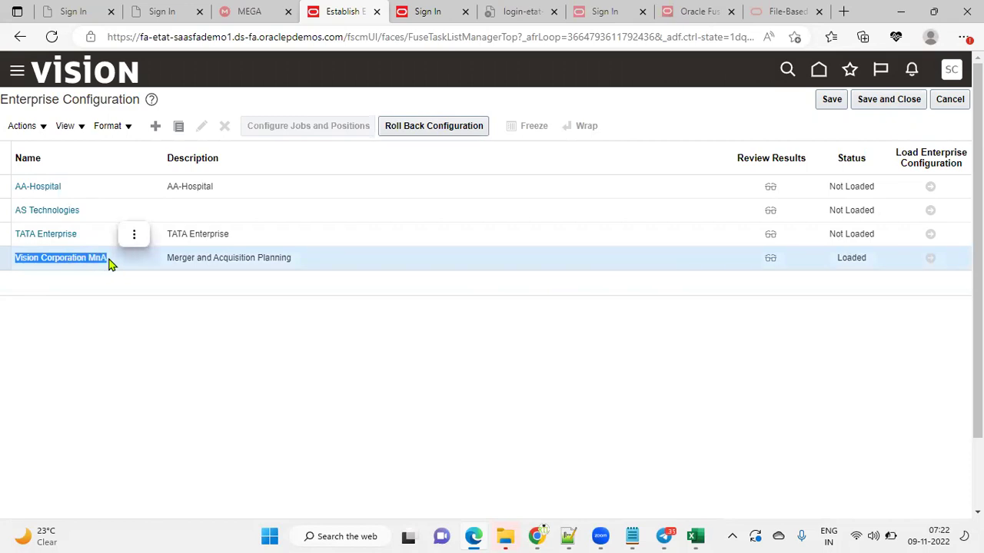
click(133, 234)
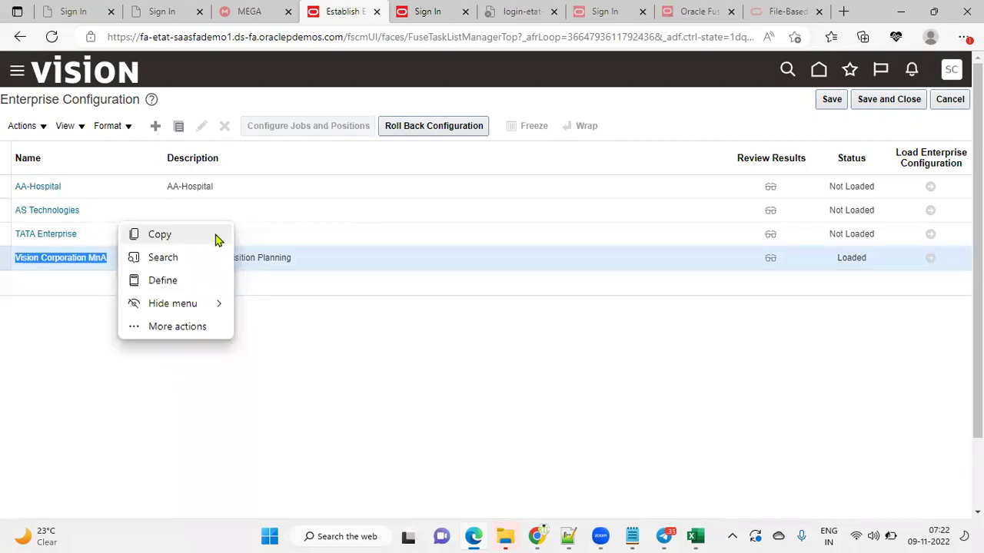
click(215, 236)
Confirm TATA Enterprise still shows Not Loaded, then reselect Vision Corporation MnA
click(296, 239)
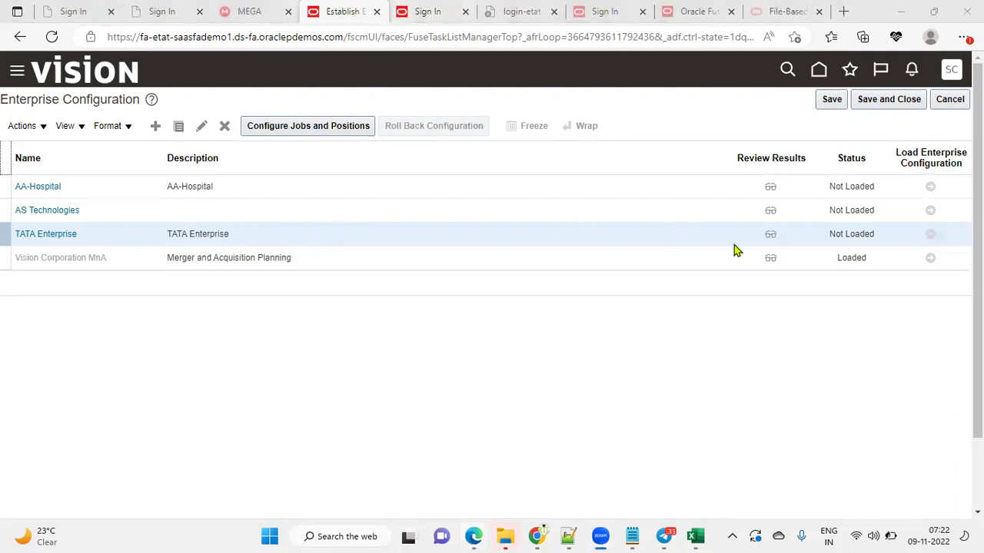
triple_click(833, 233)
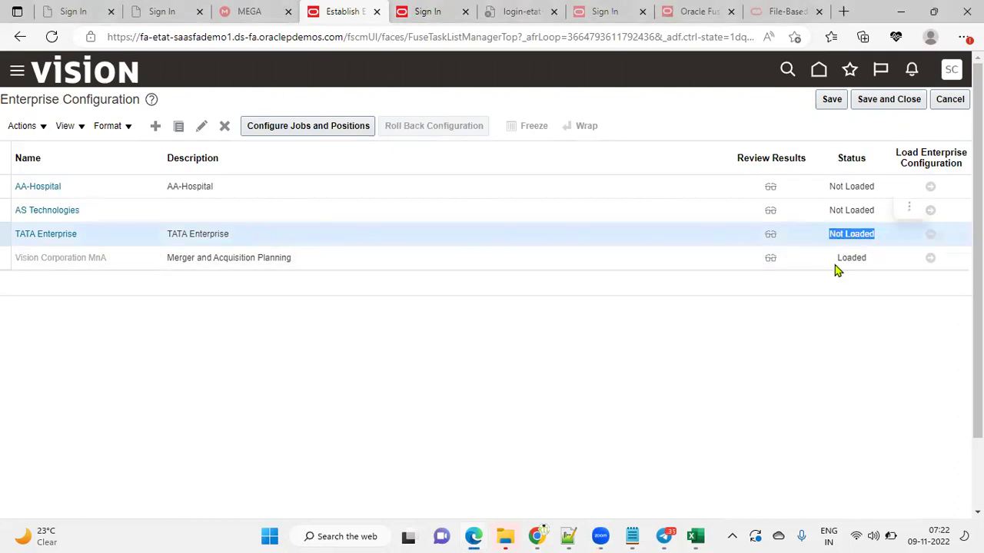
click(650, 384)
click(305, 265)
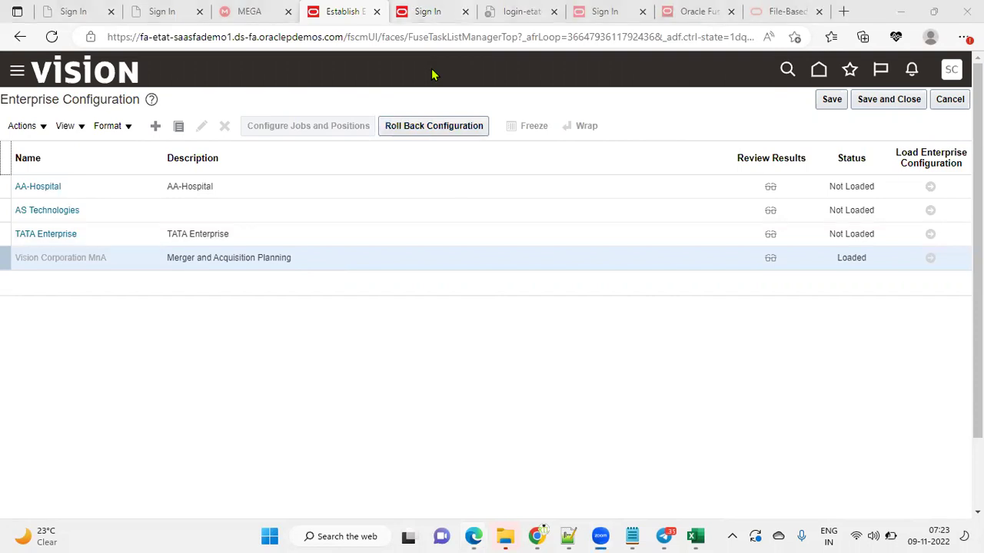
In the Excel training workbook's ESC sheet, review the TATA (I5) and EnterPrise-1 (Q5) entries
click(694, 536)
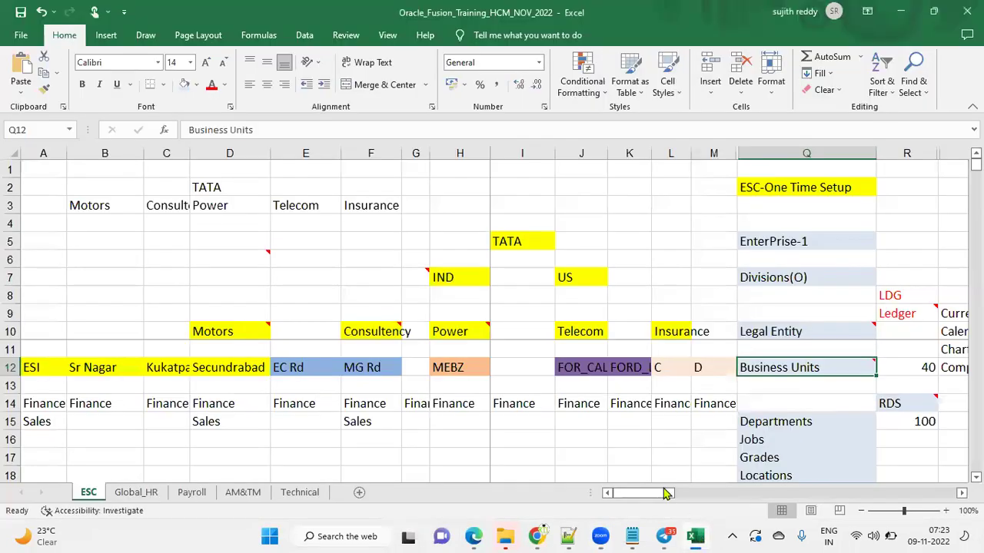
click(540, 243)
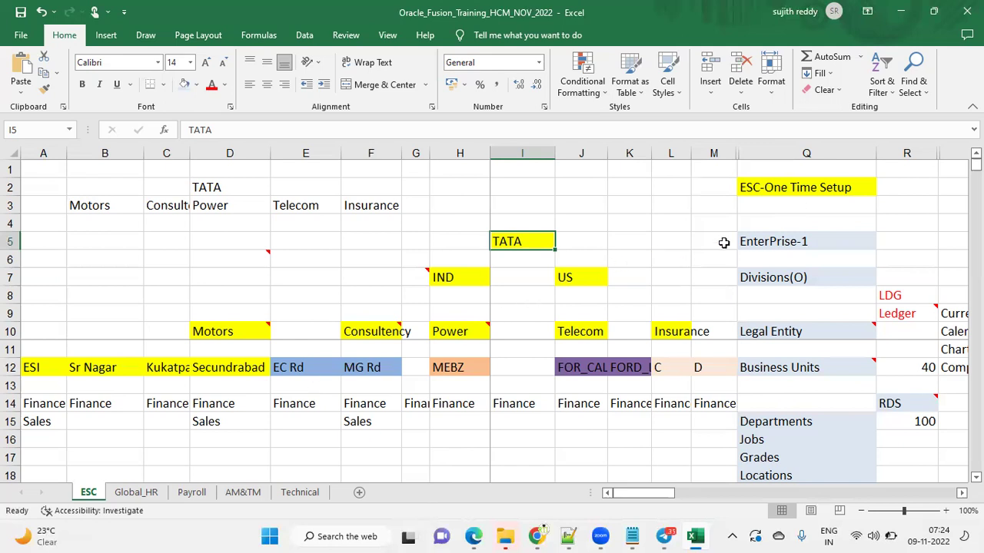
click(748, 241)
click(547, 242)
Bring up the Global_HR sheet and select the Define Geographics step in cell B3
mouse_move(540, 536)
click(153, 495)
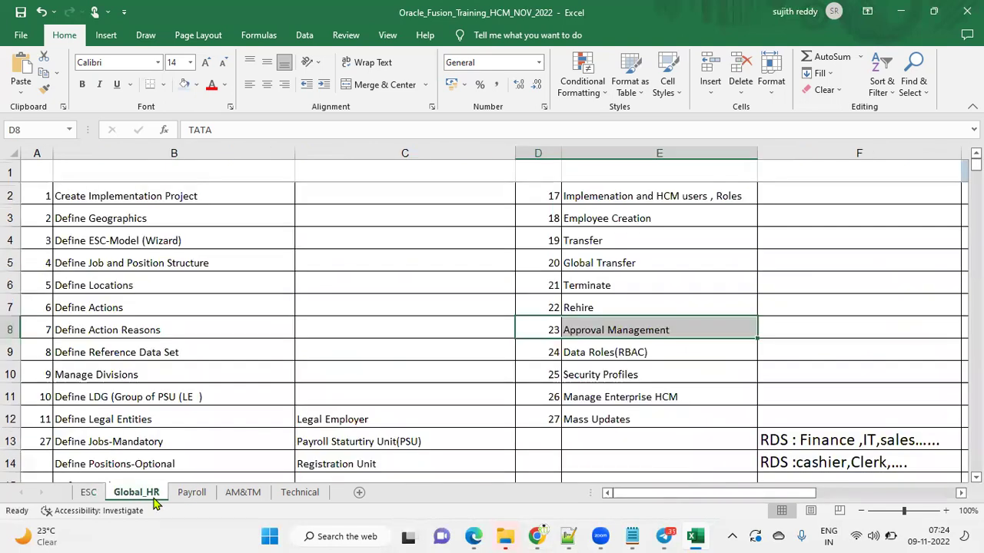
click(273, 217)
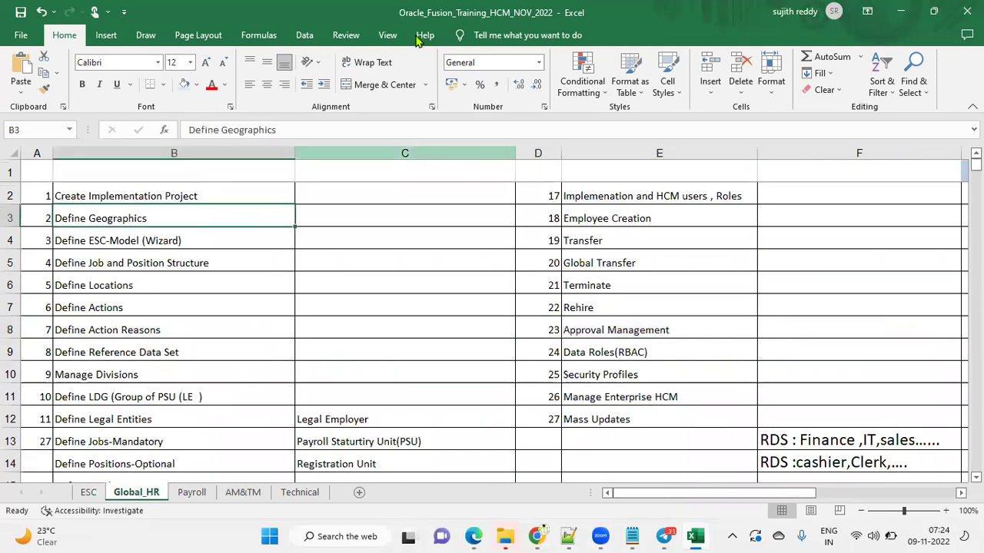